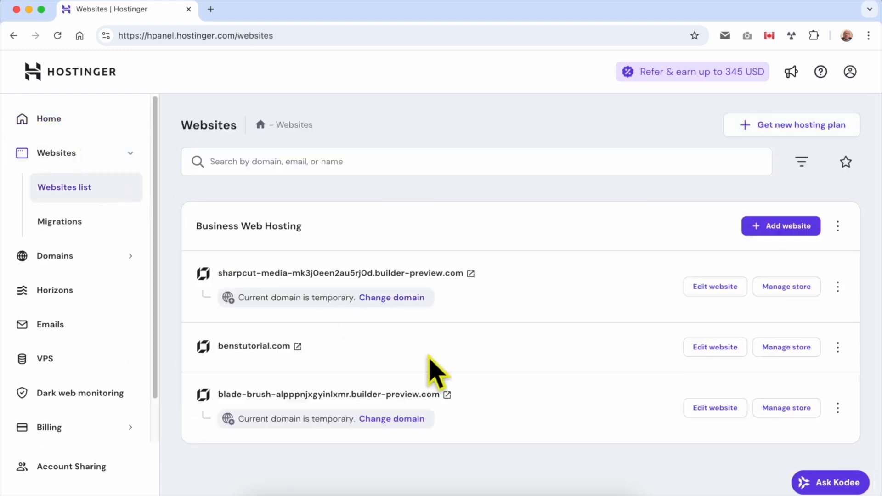
- Open the benstutorial.com website for editing in the website builder
double_click(429, 353)
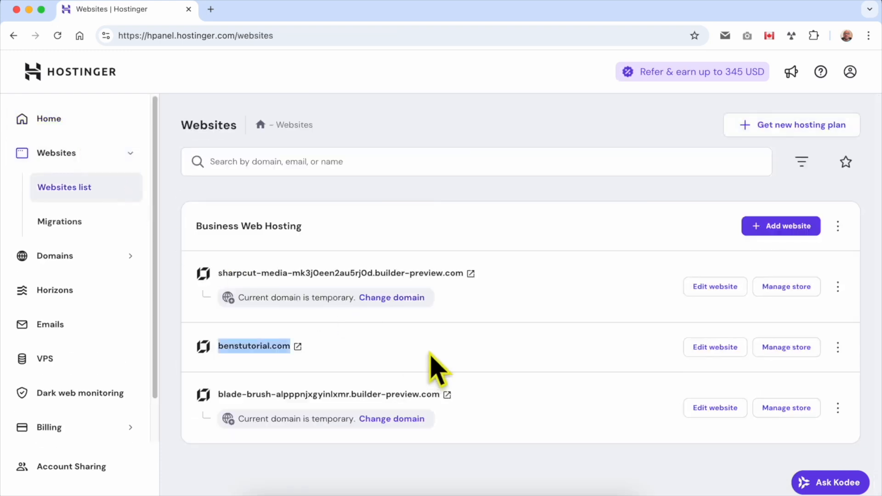
left_click(715, 349)
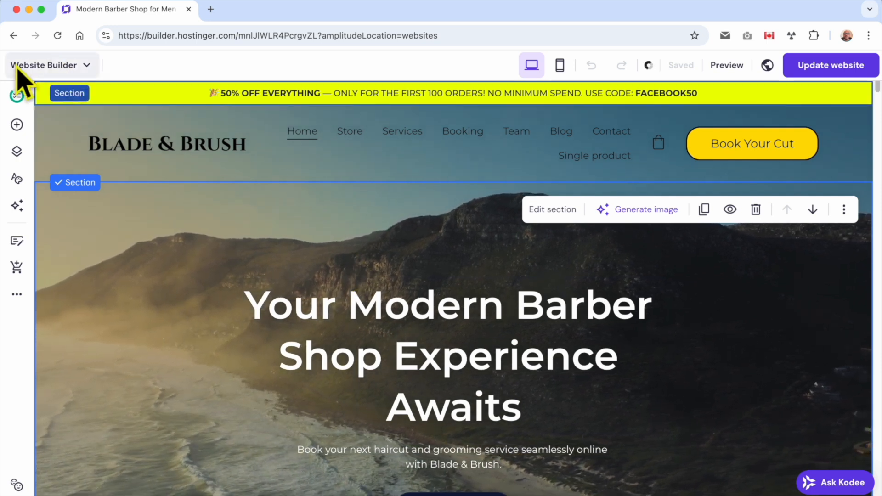
left_click(81, 69)
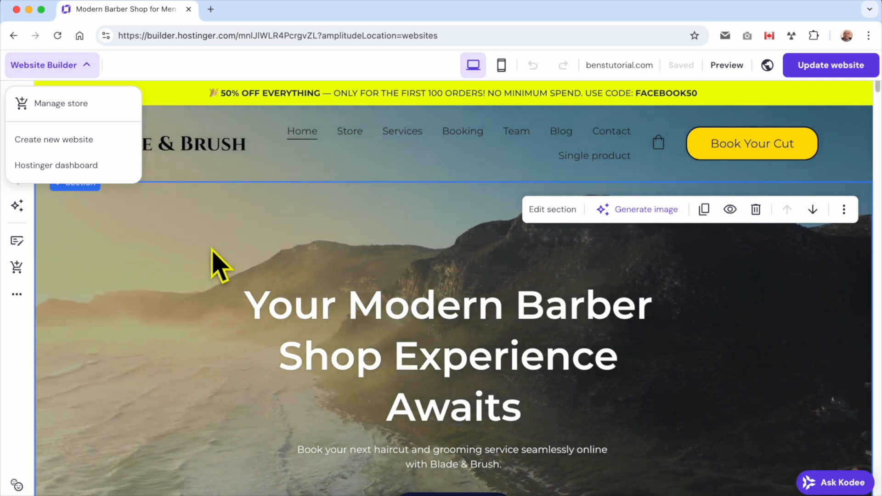
left_click(242, 230)
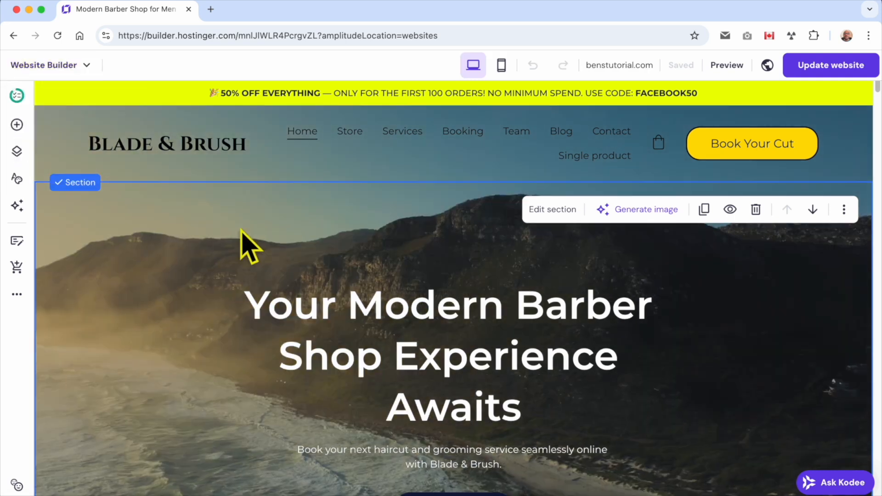
left_click(17, 267)
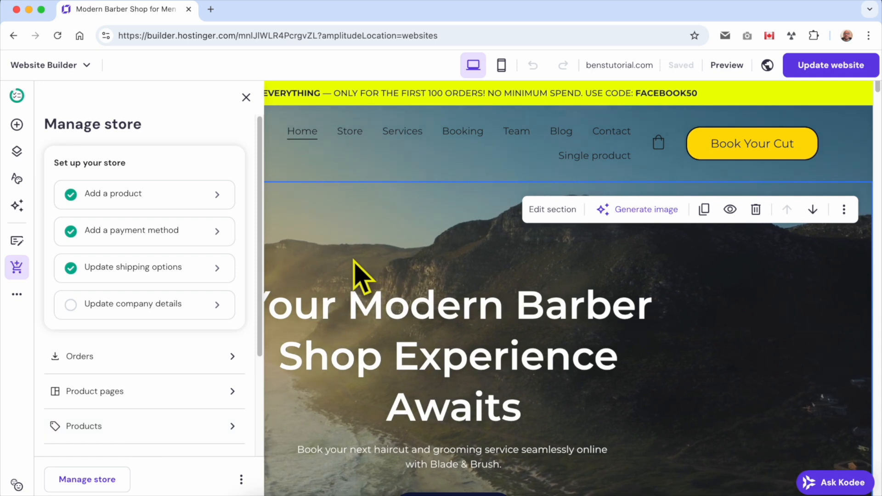
left_click(387, 263)
- Go to the store manager's product list and start adding a new physical product
left_click(80, 69)
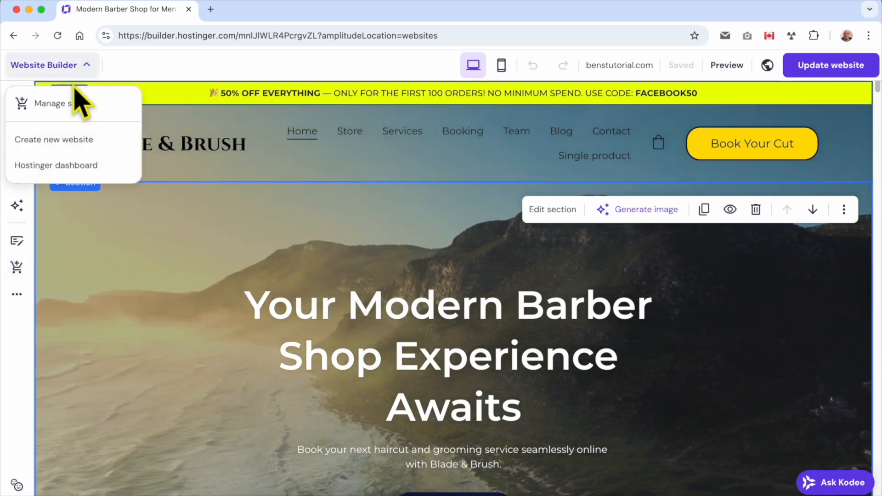
left_click(70, 105)
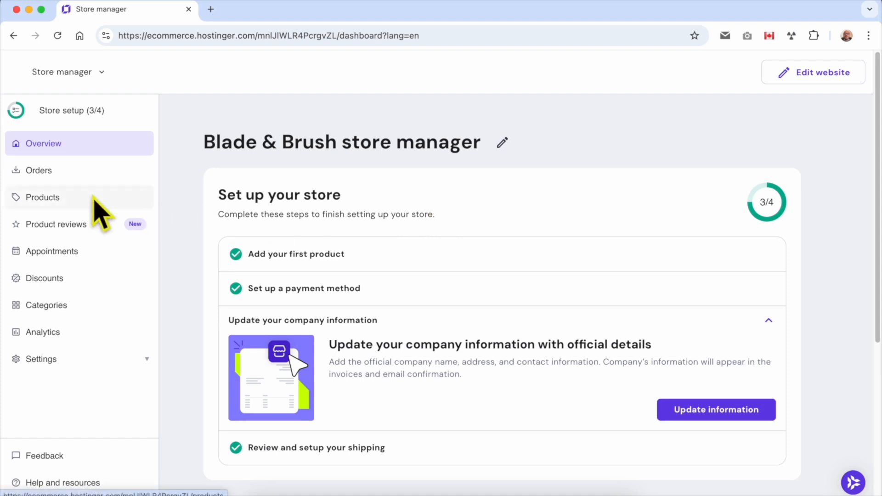
left_click(78, 198)
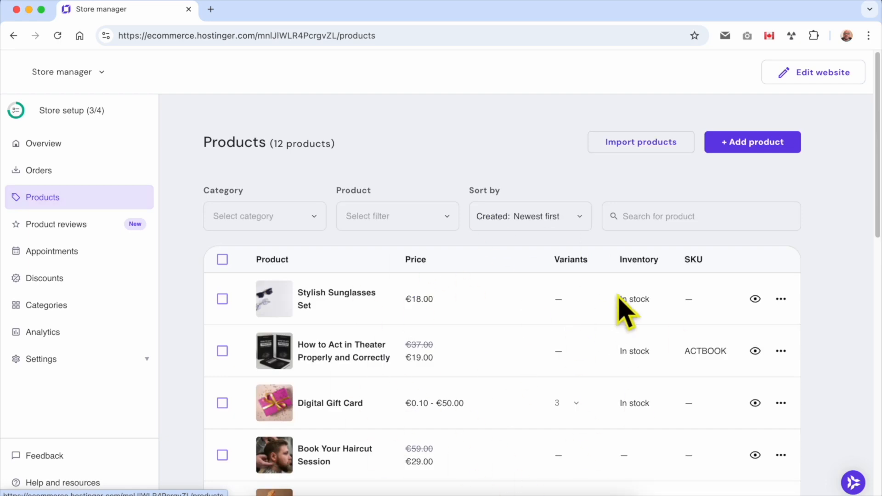
left_click(759, 146)
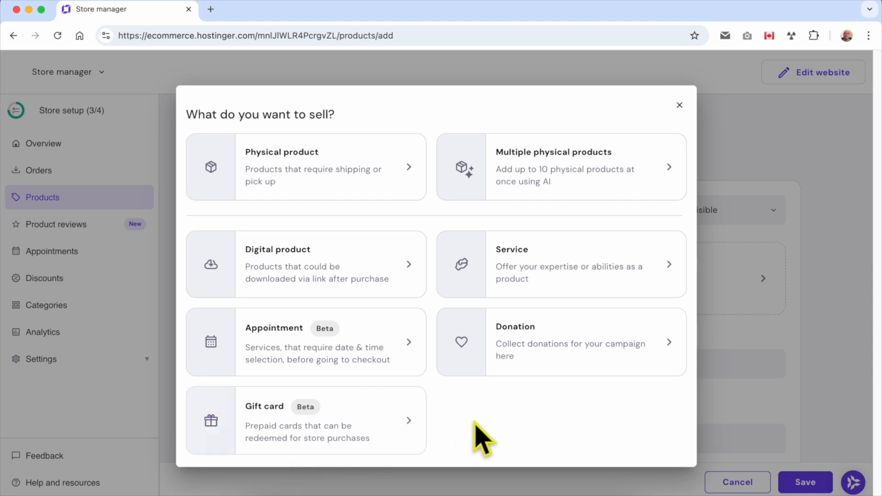
left_click(331, 173)
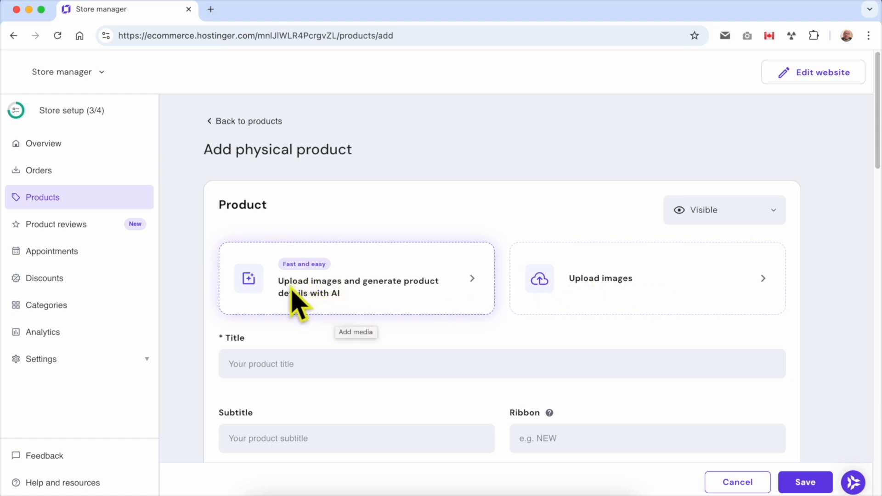
left_click(350, 284)
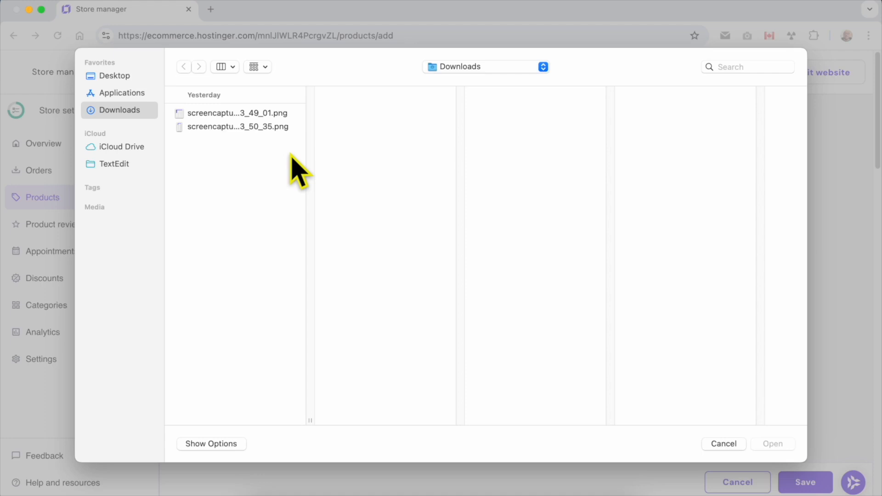
key("Escape")
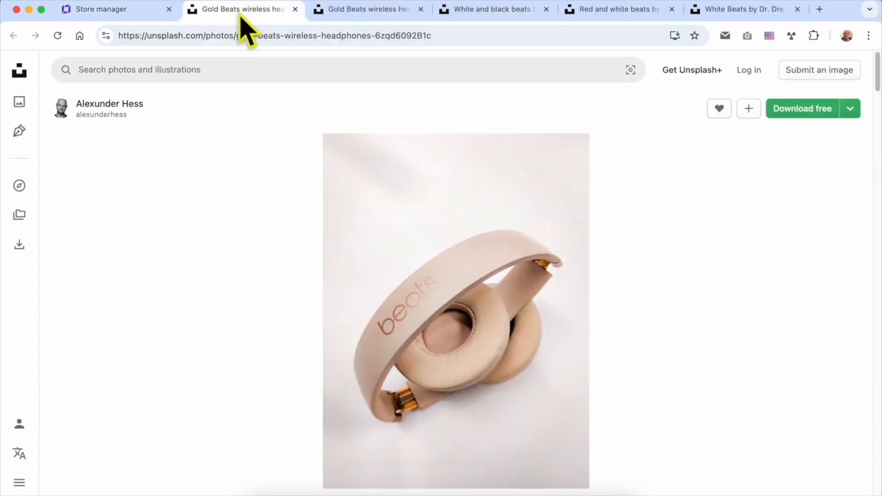
- Look through the open Unsplash headphone photos and copy the image of the white Beats headphones in mid-air
left_click(380, 10)
left_click(453, 11)
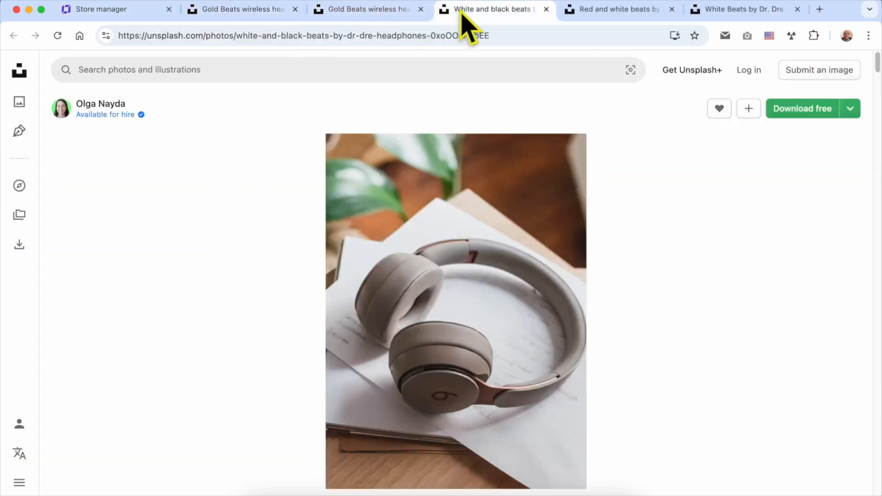
left_click(581, 9)
left_click(707, 10)
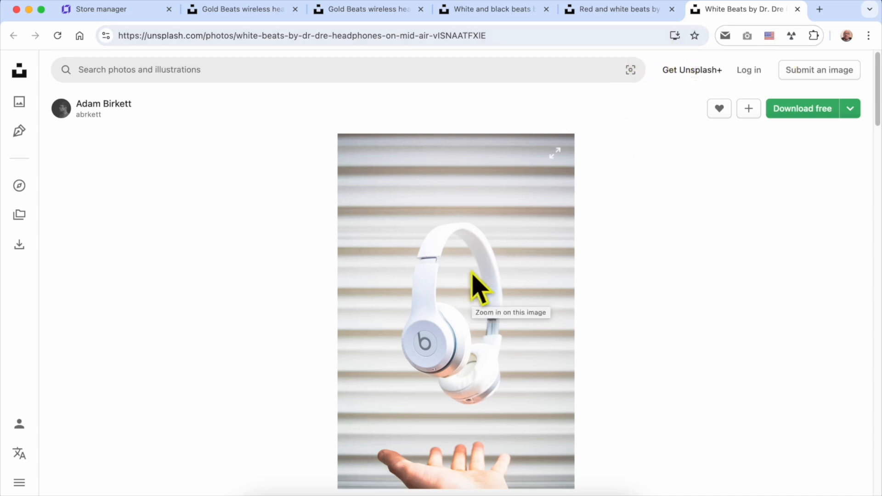
right_click(467, 270)
left_click(482, 298)
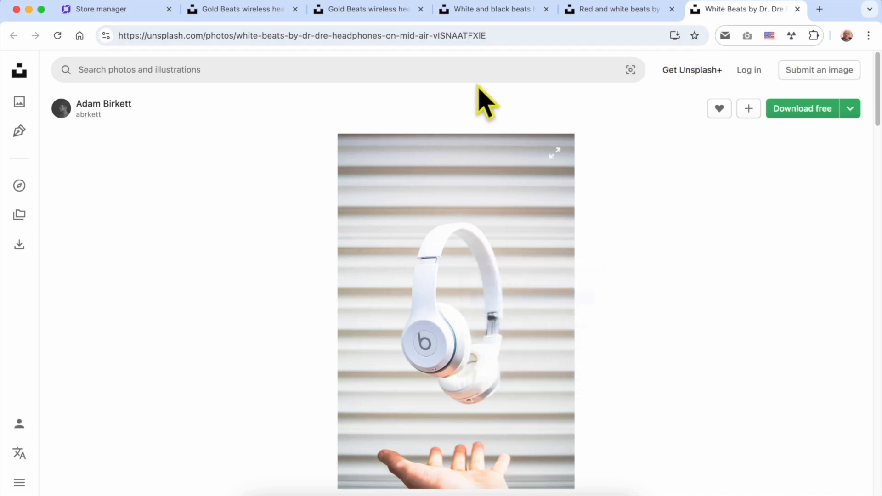
- Go to photopea.com and create a new project from the 1080 x 1080 px Instagram preset
left_click(496, 33)
type("photopea.com")
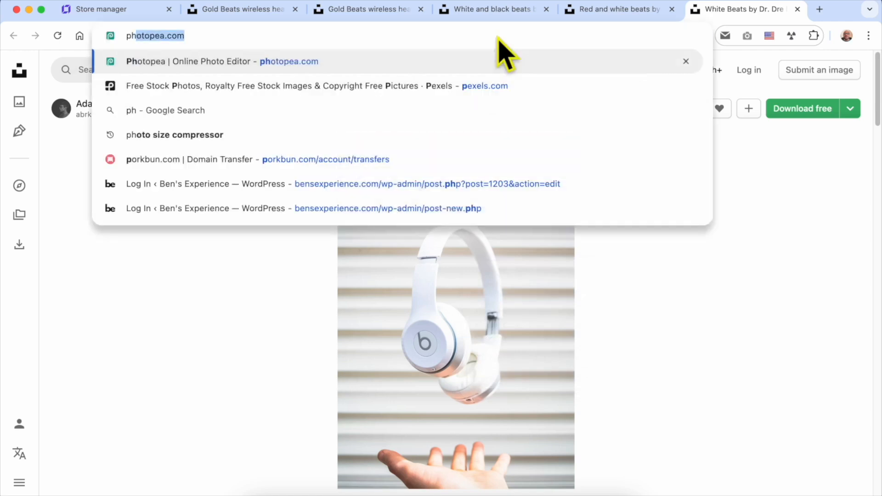
key("Return")
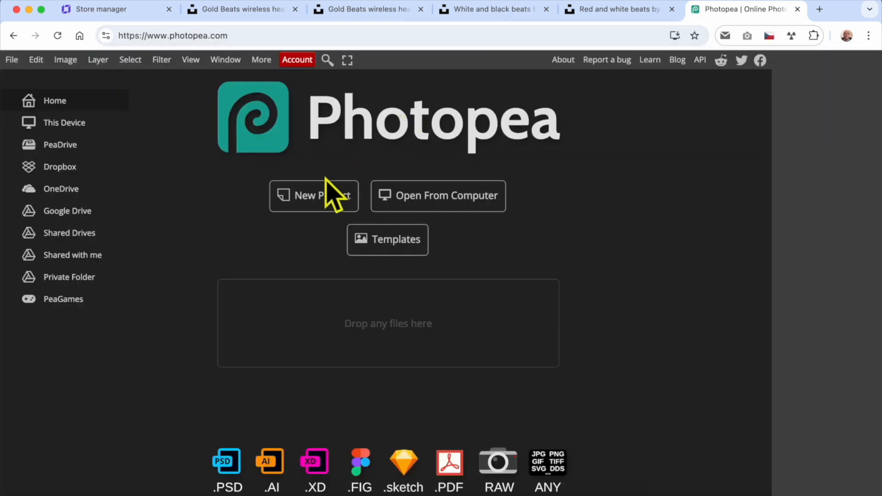
left_click(315, 195)
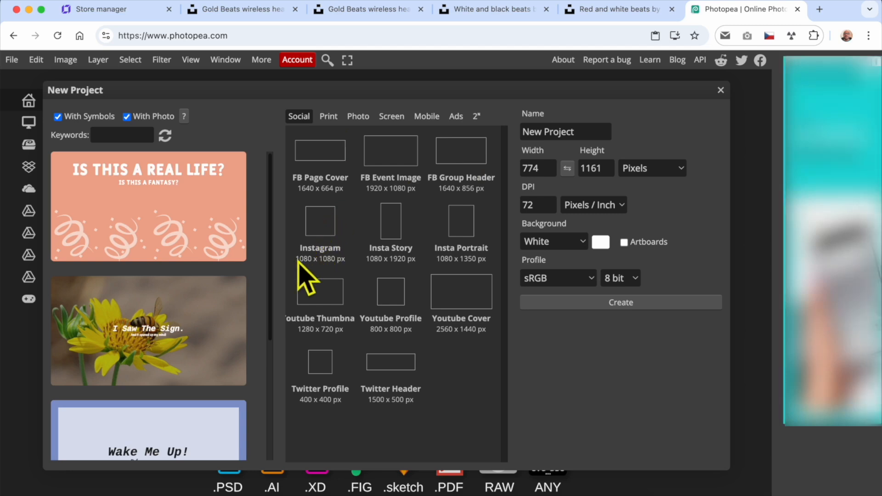
left_click(323, 225)
double_click(323, 225)
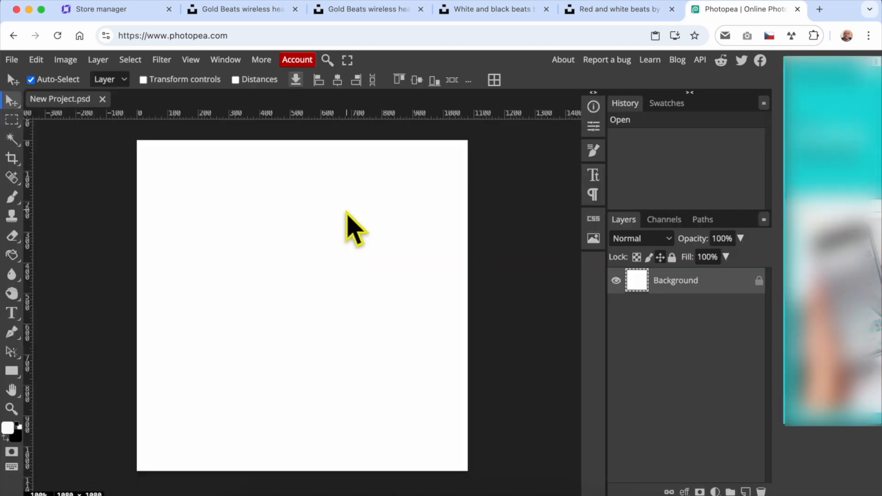
- Paste the copied headphones photo and enlarge and reposition it proportionally with Free Transform to fill the square canvas
key("super+v")
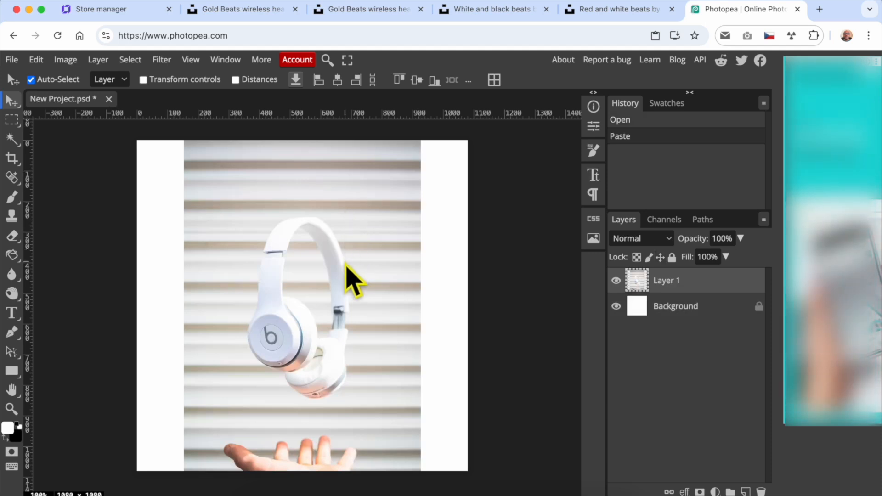
scroll(346, 266, "down", 3)
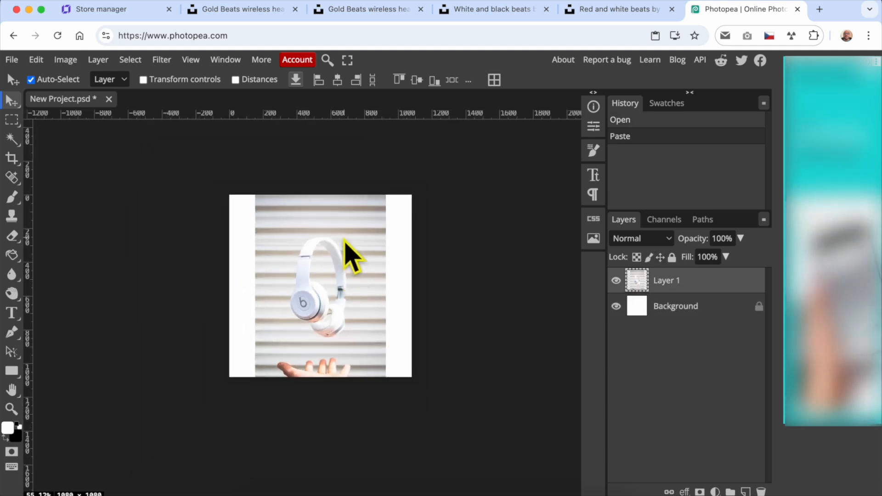
key("super+t")
left_click_drag(385, 193, 449, 177)
left_click_drag(394, 261, 352, 295)
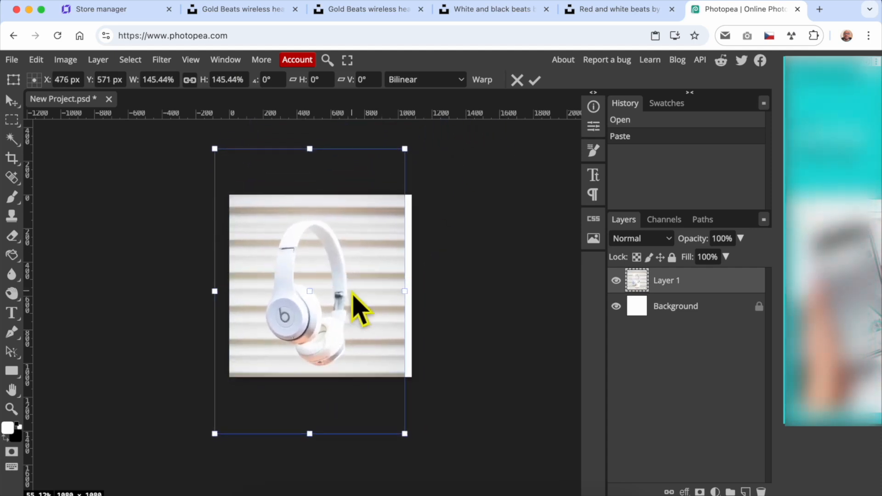
left_click_drag(405, 149, 411, 138)
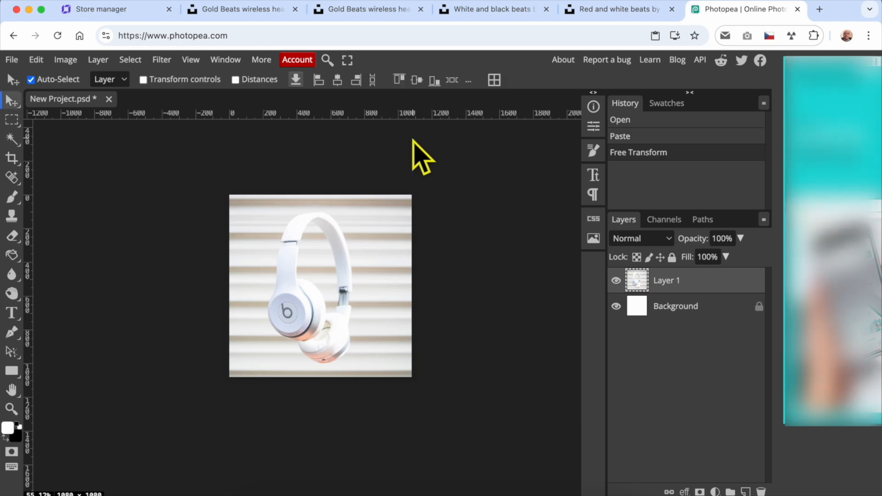
key("alt+shift+super+s")
key("Escape")
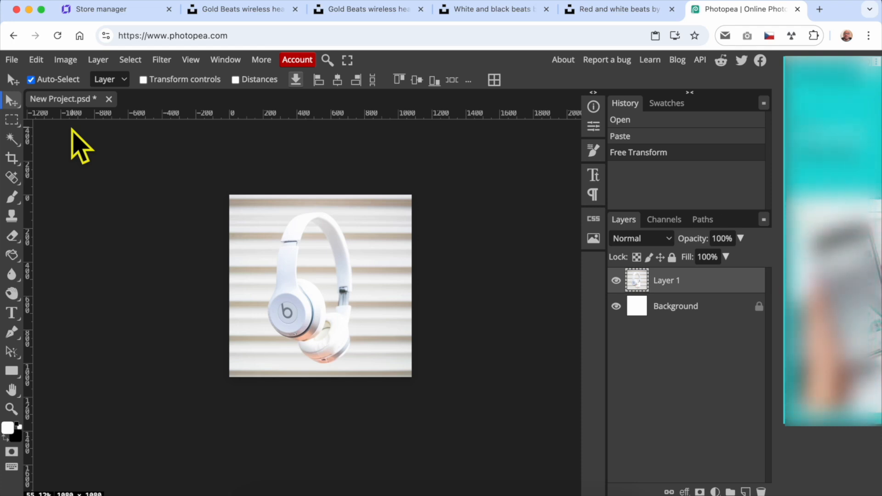
key("super+w")
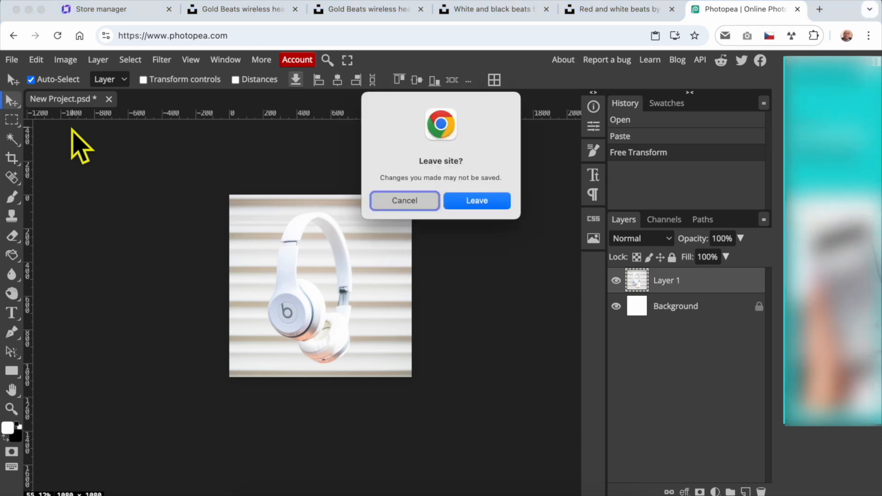
left_click(384, 199)
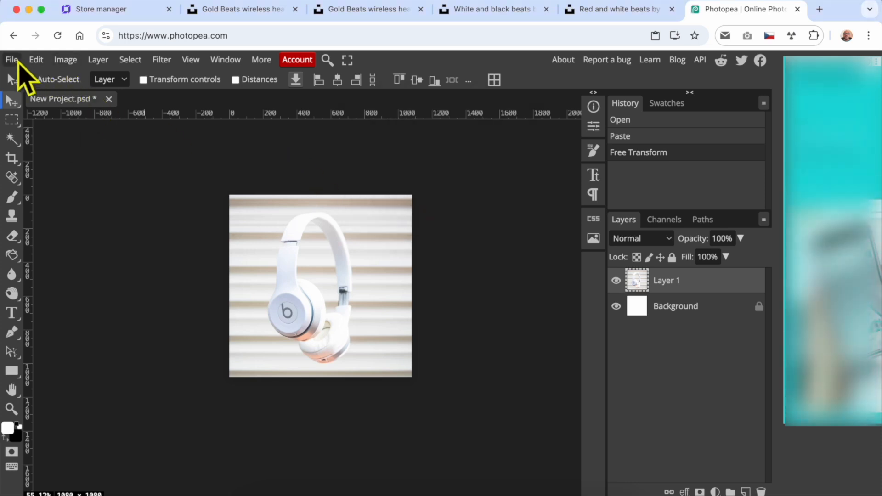
key("super+alt+shift+s")
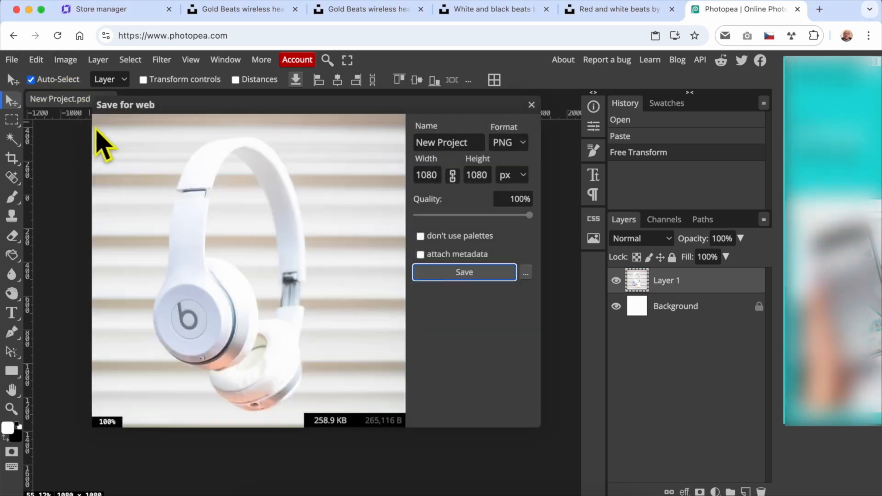
left_click(531, 104)
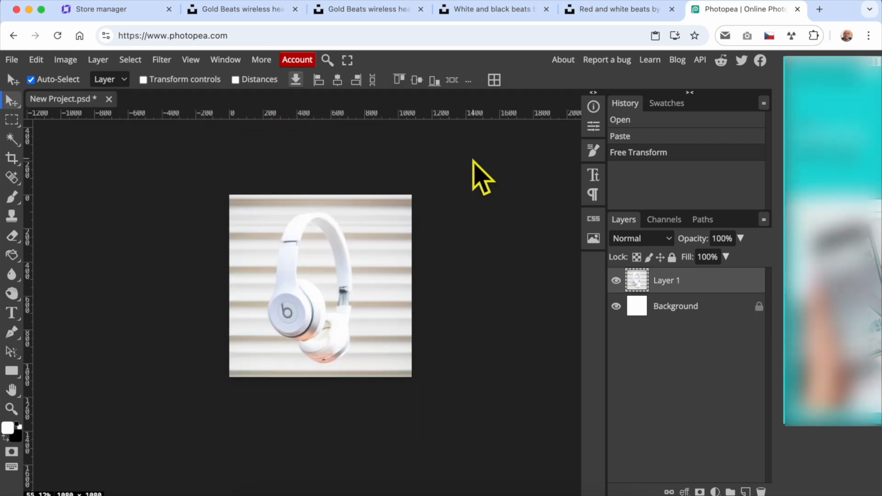
key("super+alt+shift+s")
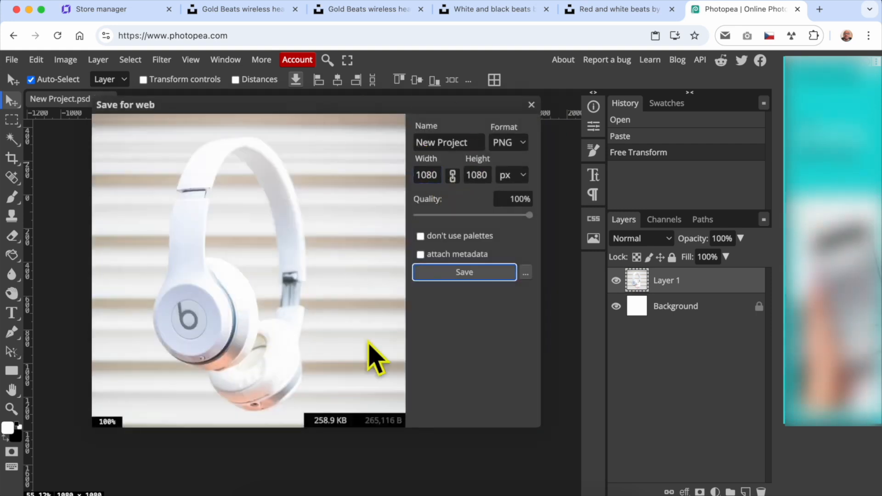
left_click(531, 105)
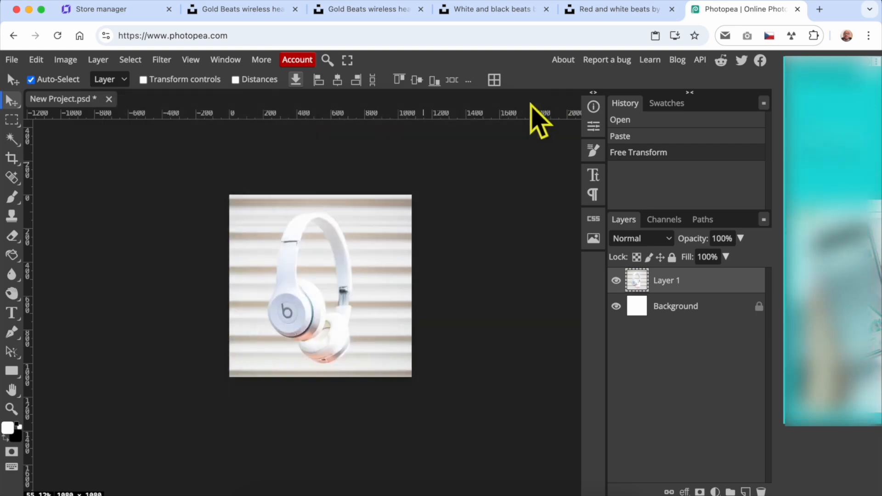
- Set up a JPG web export of the 1080 x 1080 px headphones image with the quality at 82%
left_click(10, 60)
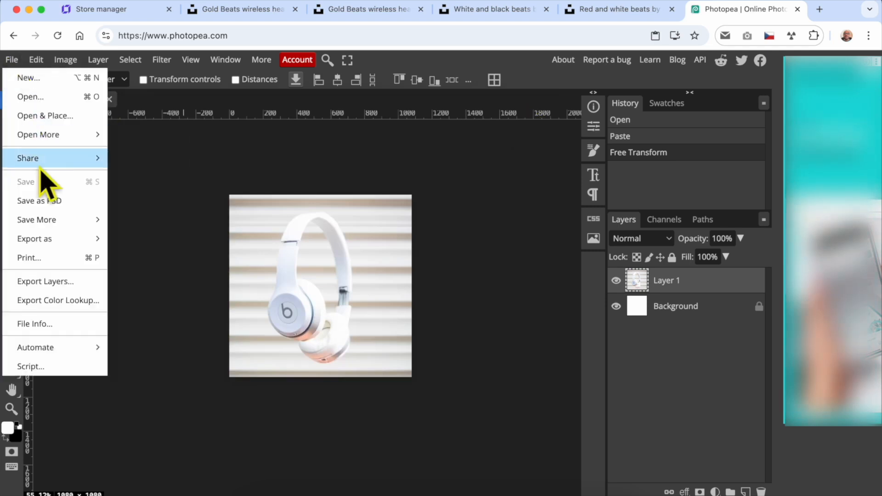
mouse_move(56, 239)
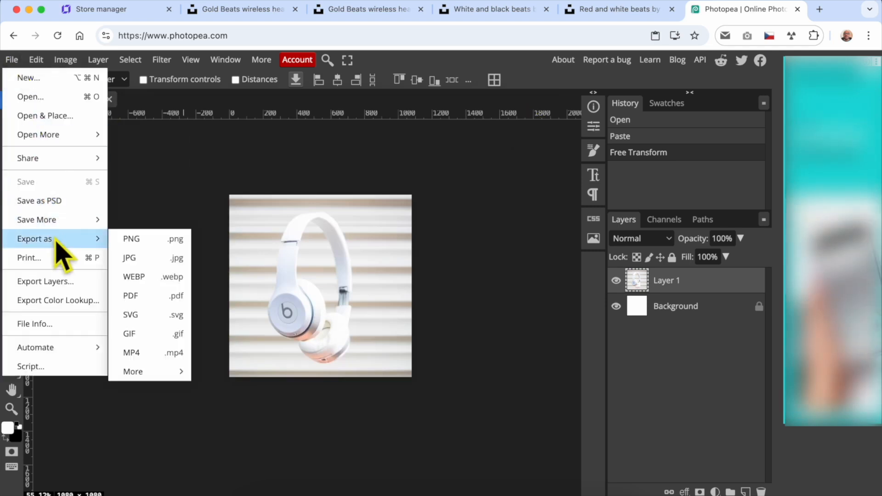
left_click(146, 260)
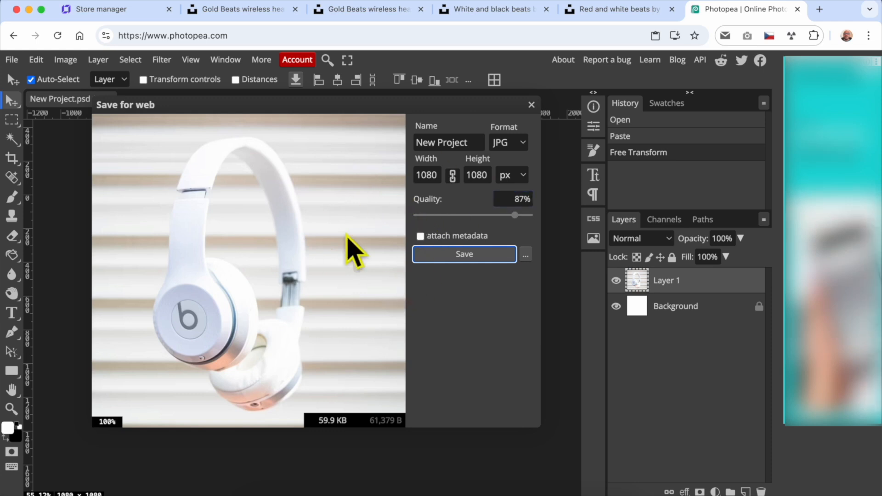
left_click_drag(514, 215, 509, 215)
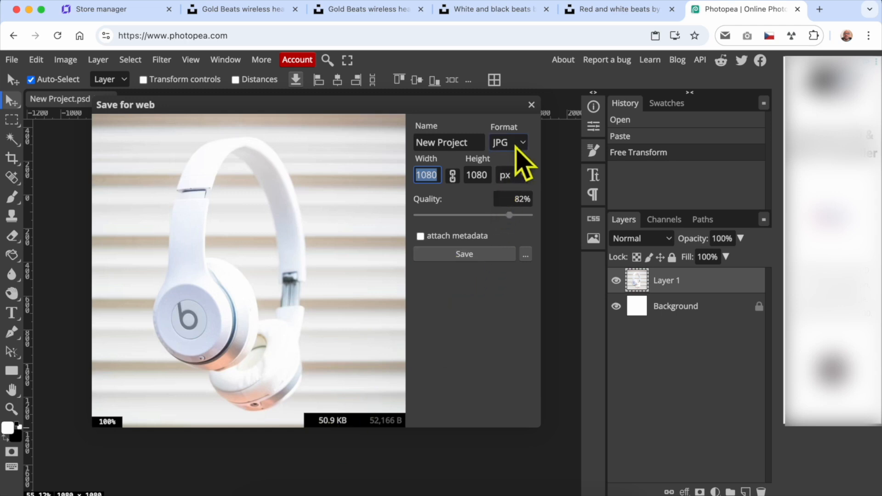
- Try PNG as the export format to compare file sizes, return to JPG and save the image
left_click(510, 142)
left_click(517, 143)
left_click(514, 143)
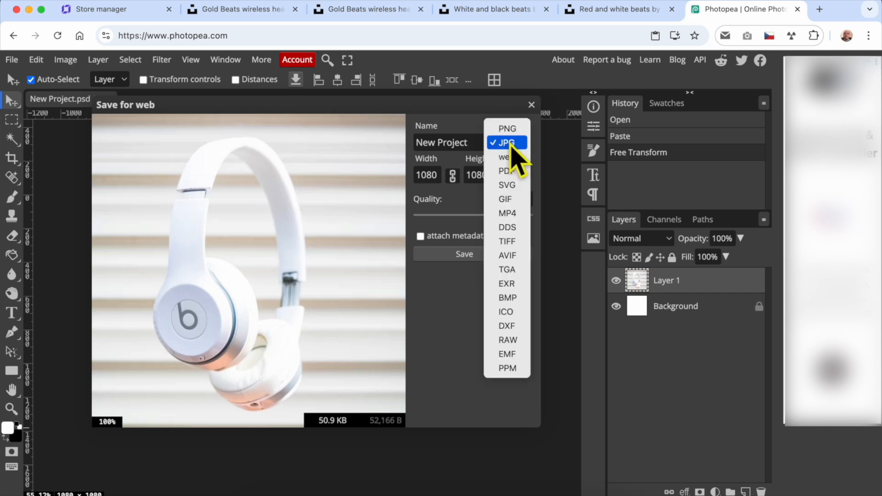
left_click(516, 142)
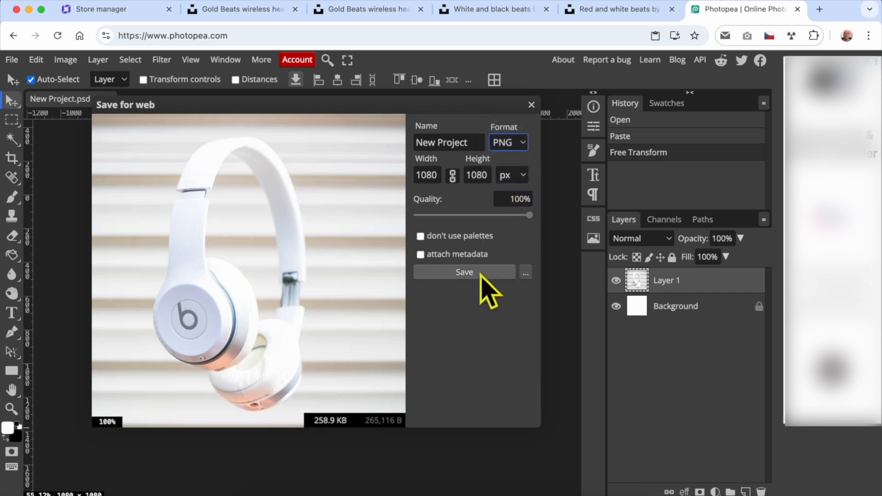
left_click(510, 142)
left_click(506, 158)
left_click(478, 257)
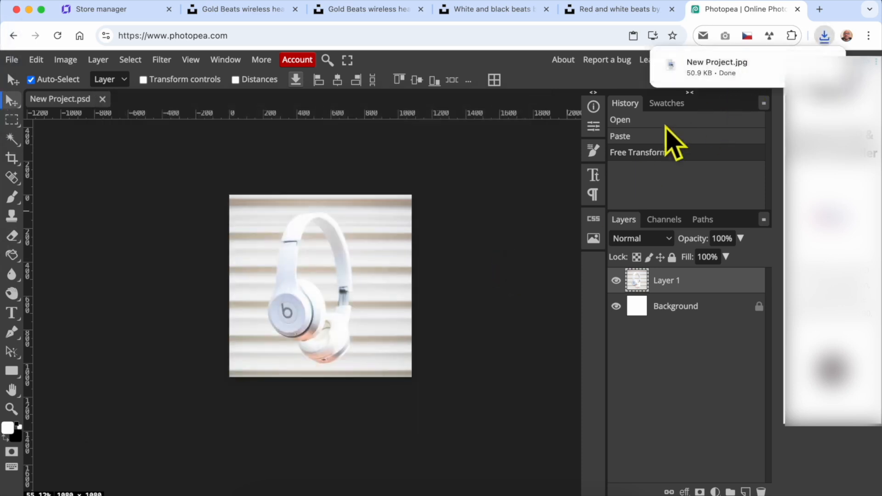
- Copy the rose gold headphones photo from the red and white Beats Unsplash page and paste it into the Photopea project
left_click(609, 10)
right_click(476, 237)
left_click(507, 271)
left_click(711, 10)
key("super+v")
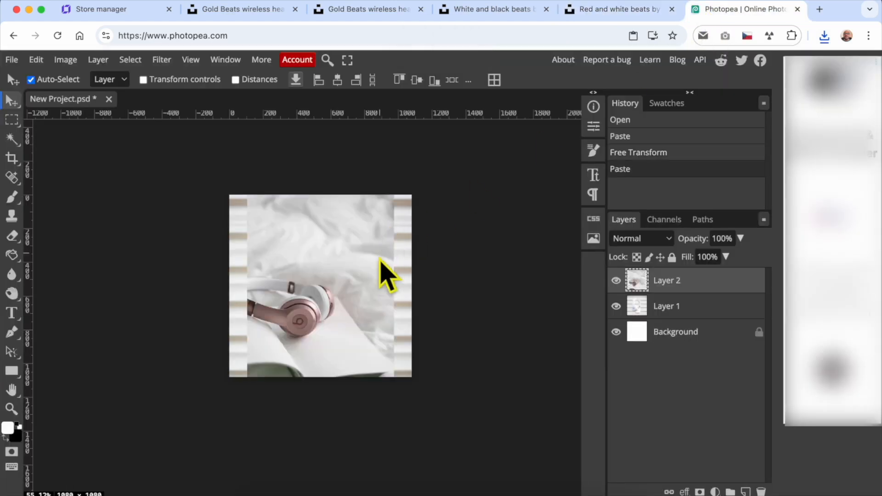
- Enlarge the rose gold headphones photo to about 176% and reposition it to fill the canvas, and export it as an 82% quality JPG
key("ctrl+t")
left_click_drag(393, 188, 535, 73)
left_click_drag(412, 239, 392, 291)
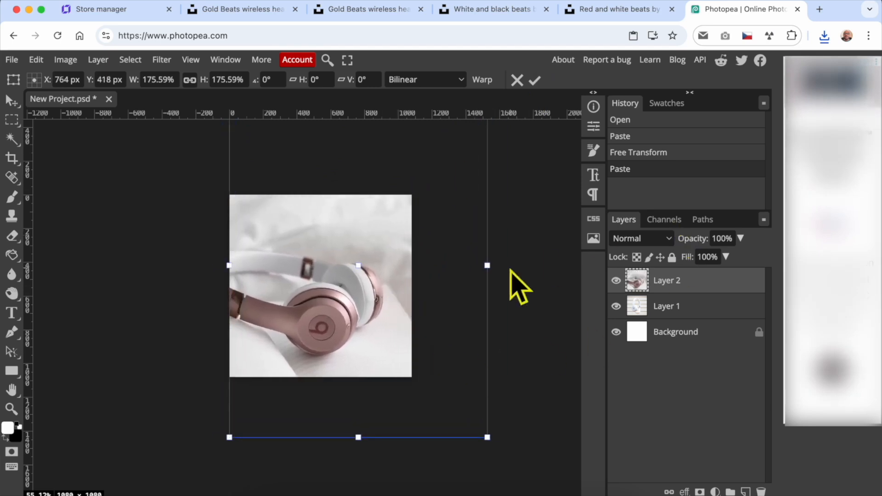
key("Return")
key("super+alt+shift+s")
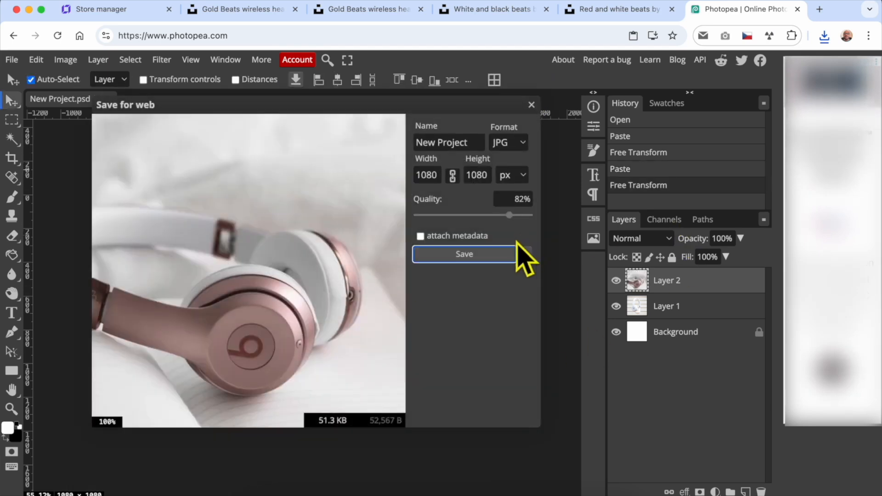
left_click(482, 255)
- Copy the grey headphones photo from the white and black Beats Unsplash page and paste it into the Photopea project
left_click(478, 10)
right_click(419, 232)
left_click(436, 257)
left_click(716, 9)
key("super+v")
- Scale and reposition the grey headphones photo with Free Transform to fill the square canvas, and export it as an 82% quality JPG
key("super+t")
left_click_drag(395, 189, 500, 118)
left_click_drag(393, 226, 347, 262)
left_click_drag(433, 423, 417, 396)
left_click_drag(336, 264, 336, 278)
key("Return")
key("super+alt+shift+s")
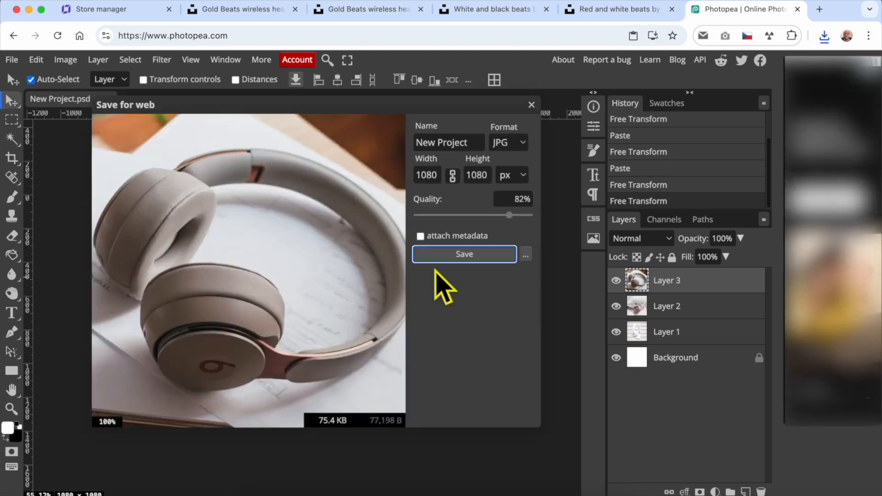
left_click(464, 252)
- Copy the photo of the unfolded gold Beats headphones from Unsplash and paste it into the Photopea project
left_click(398, 9)
right_click(387, 232)
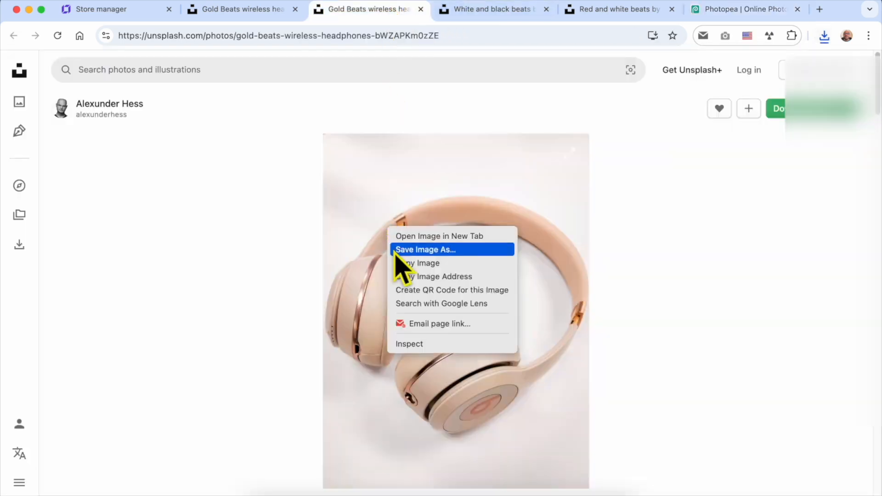
left_click(400, 262)
left_click(719, 11)
key("super+v")
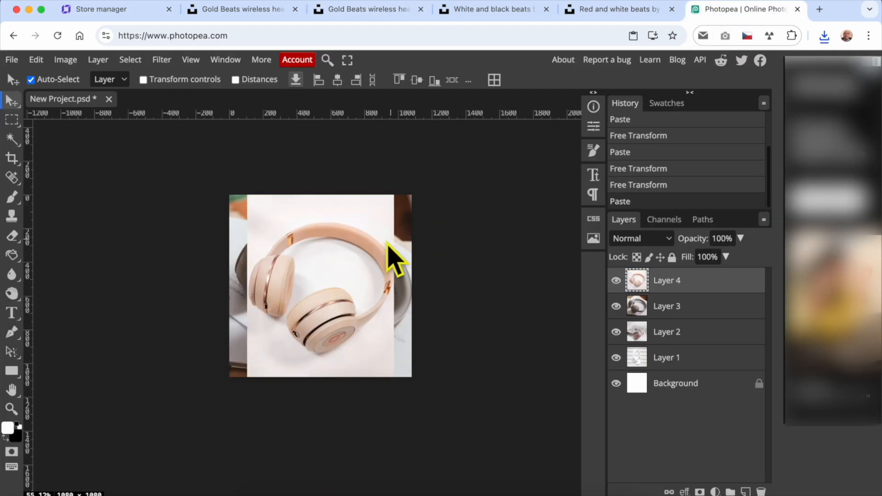
- Enlarge the unfolded gold headphones photo to the canvas width, center it at 540, 540 px, and export it as an 82% quality JPG
key("super+t")
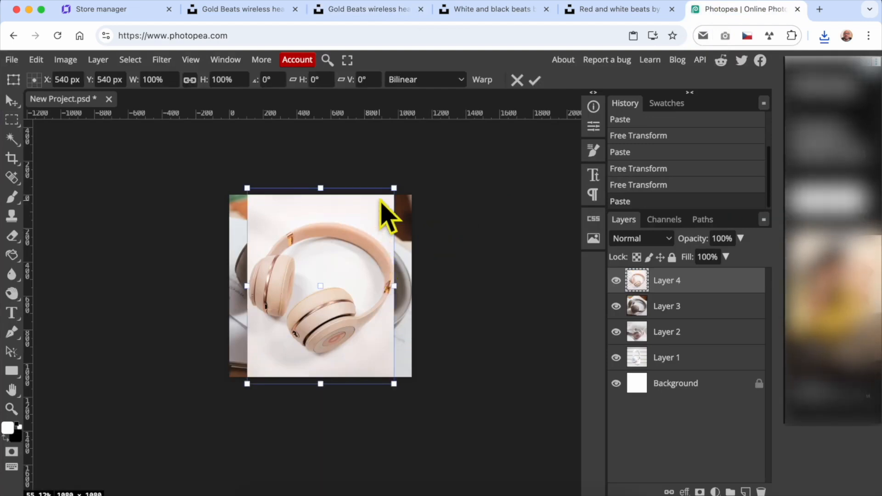
left_click_drag(394, 188, 421, 166)
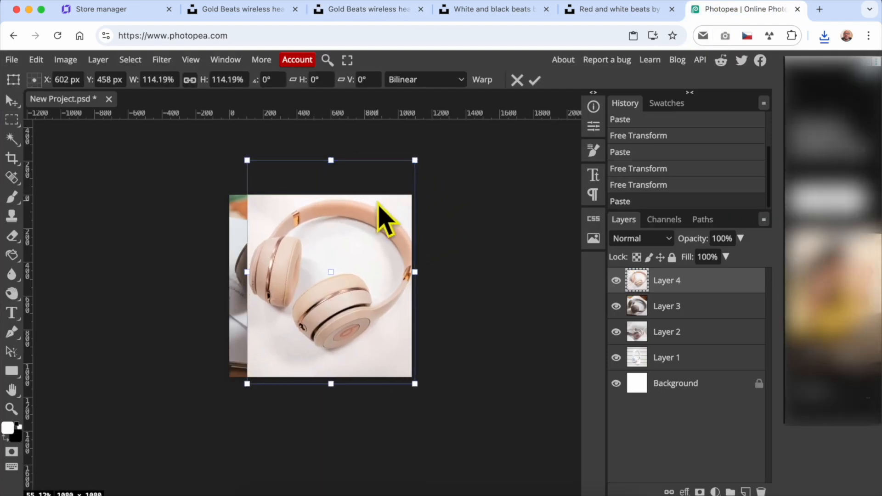
key("Return")
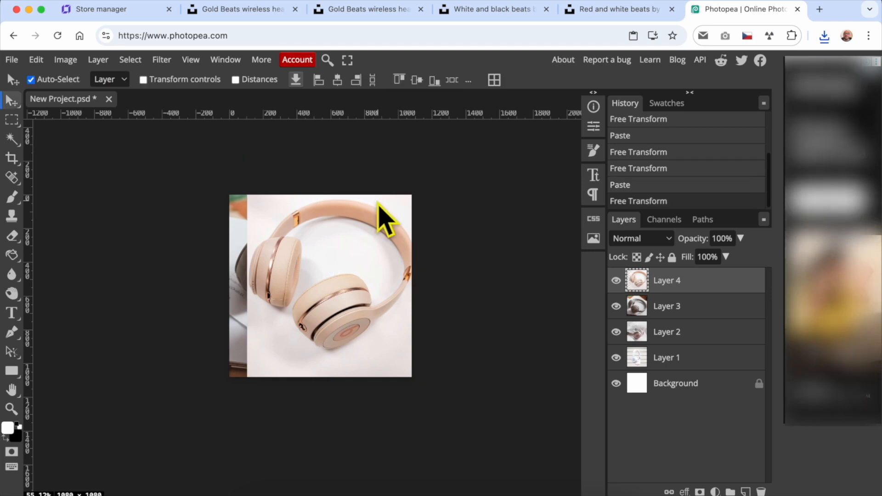
key("ctrl+t")
left_click_drag(385, 217, 367, 227)
left_click_drag(397, 167, 414, 149)
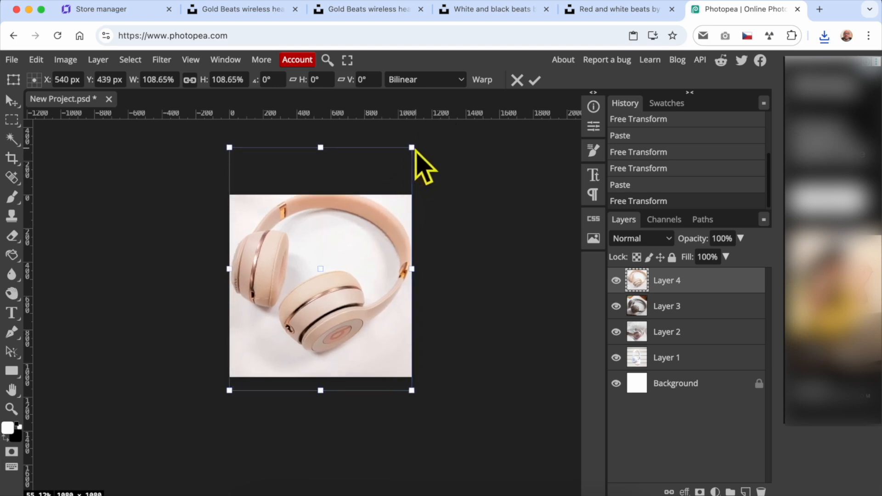
left_click_drag(373, 230, 372, 235)
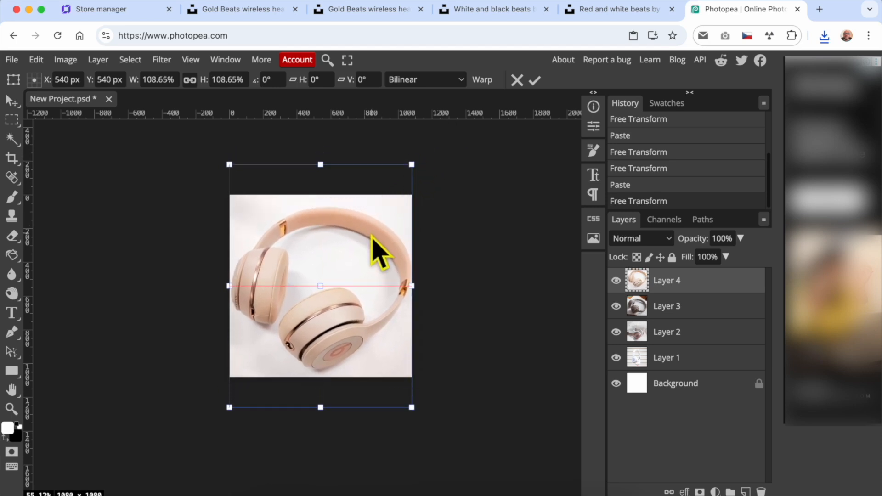
key("Return")
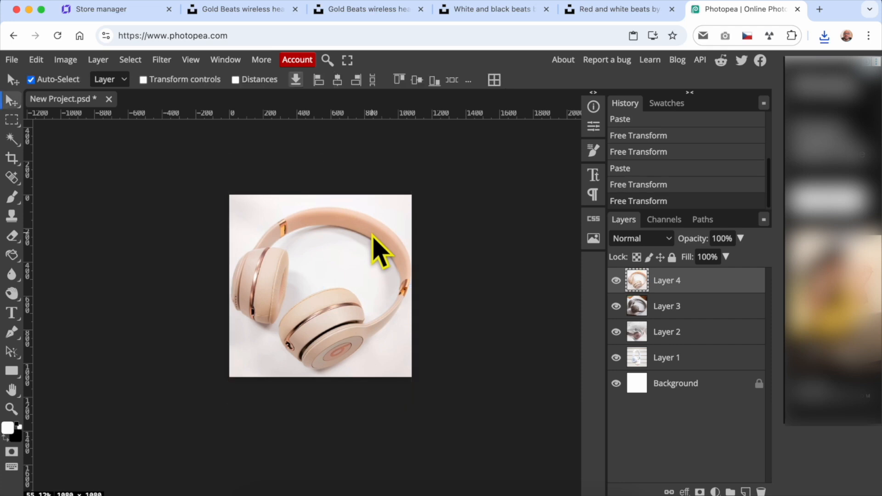
key("super+alt+shift+s")
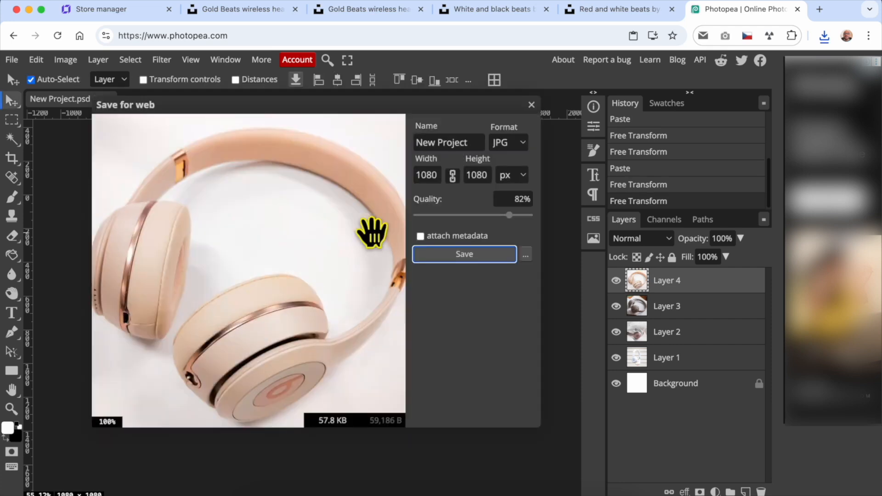
left_click(492, 255)
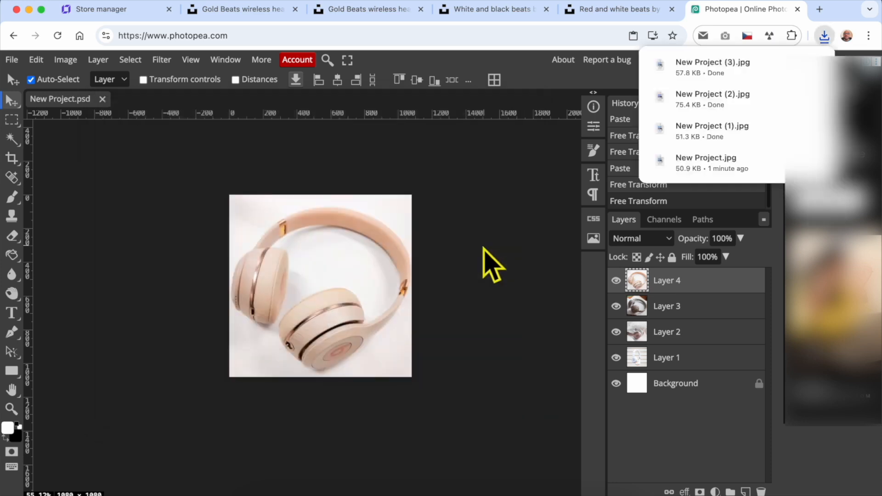
- Copy the photo of the folded gold Beats headphones from Unsplash and paste it into the Photopea project
left_click(353, 9)
left_click(276, 10)
right_click(451, 227)
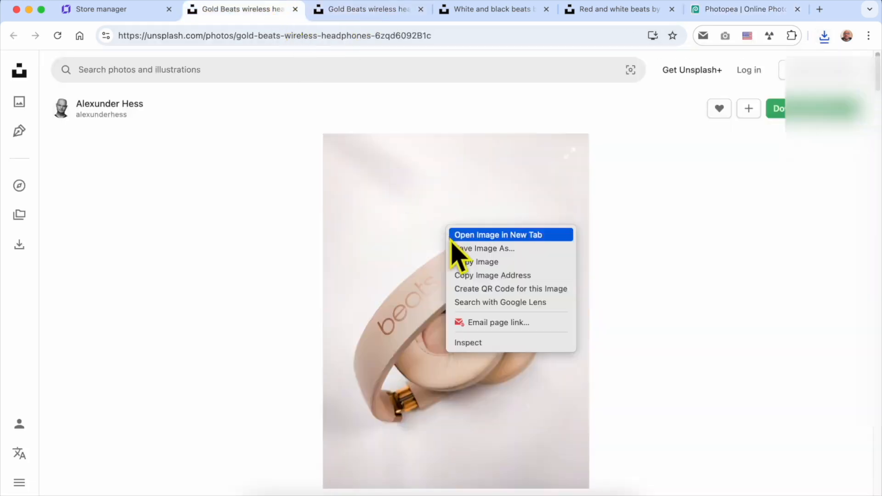
left_click(459, 260)
left_click(721, 10)
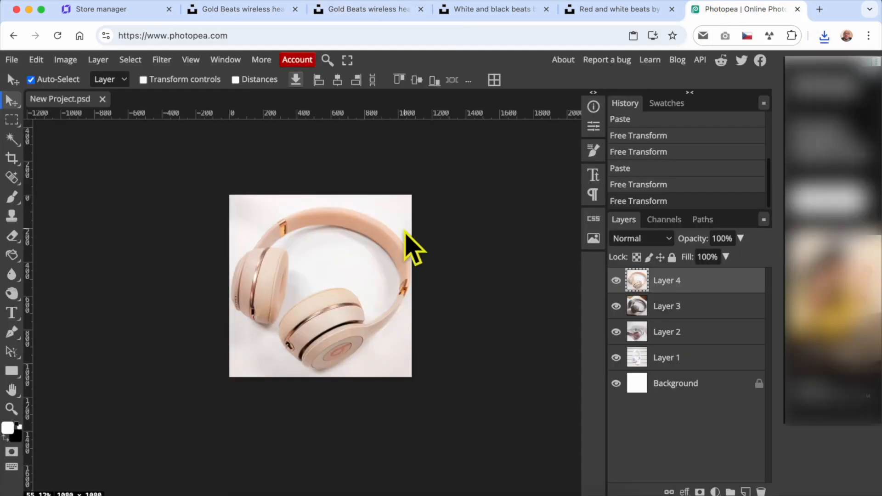
key("super+v")
- Enlarge the folded gold headphones photo to about 124% to fill the canvas, and export it as an 82% quality JPG
key("super+t")
left_click_drag(412, 195, 416, 167)
left_click_drag(247, 382, 217, 402)
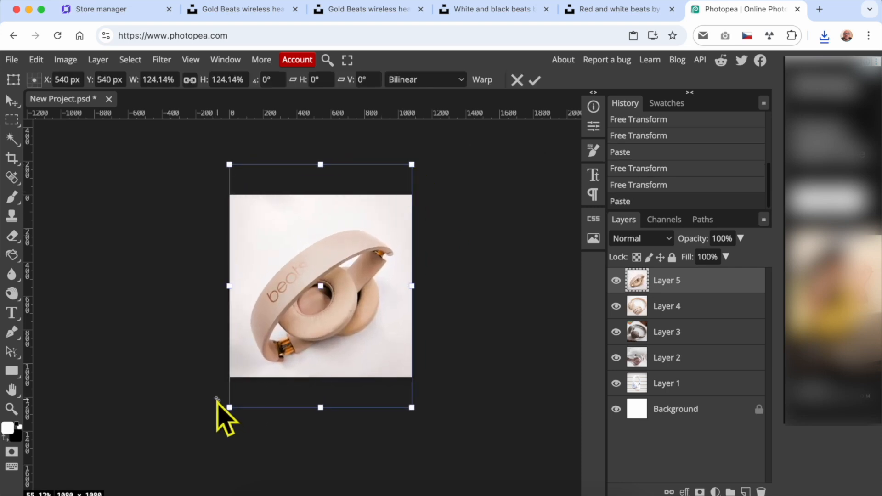
key("Return")
key("alt+shift+super+s")
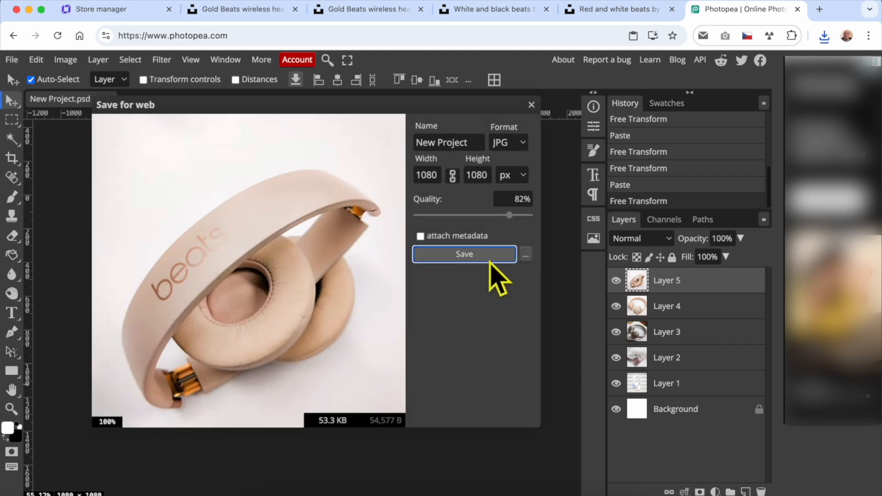
left_click(489, 258)
- Show the exported New Project (4).jpg in the Downloads folder and preview the exported headphone images one by one
left_click(823, 37)
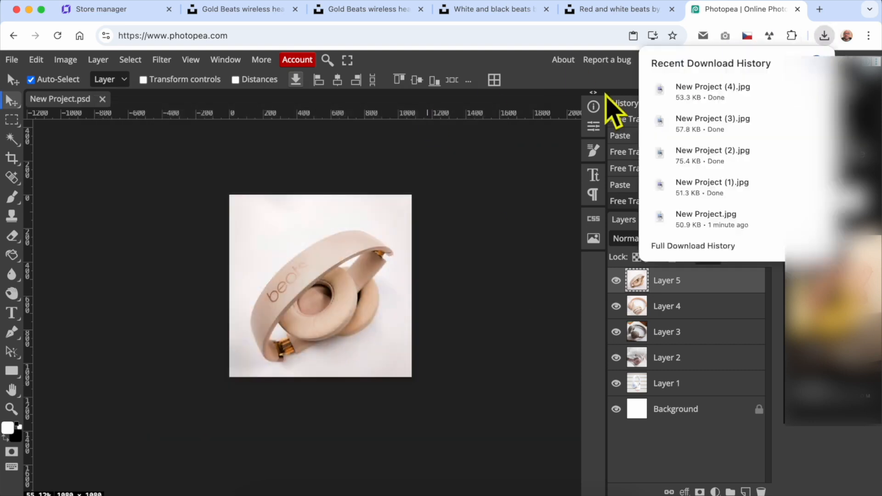
left_click(802, 92)
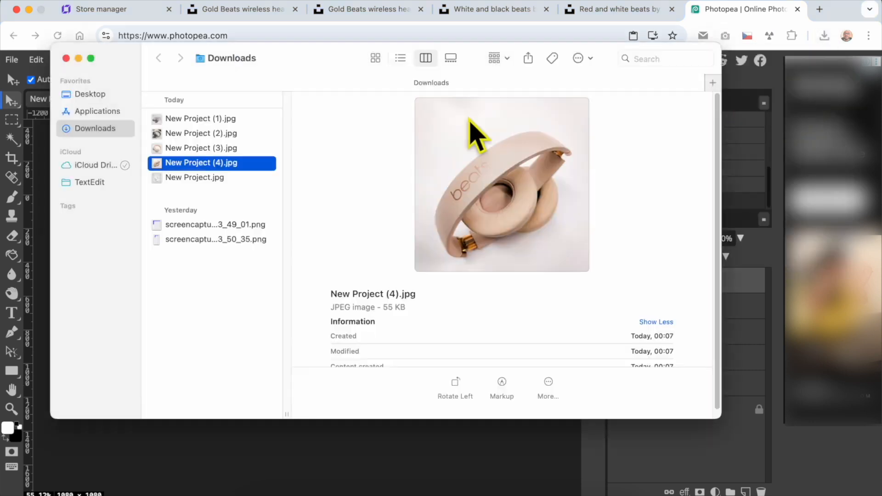
key("Up")
key("Up")
key("Up")
key("Down")
key("Down")
key("Down")
key("Down")
key("Down")
- Return to the store manager and upload the five New Project JPG files from Downloads as images of the physical product
left_click(136, 11)
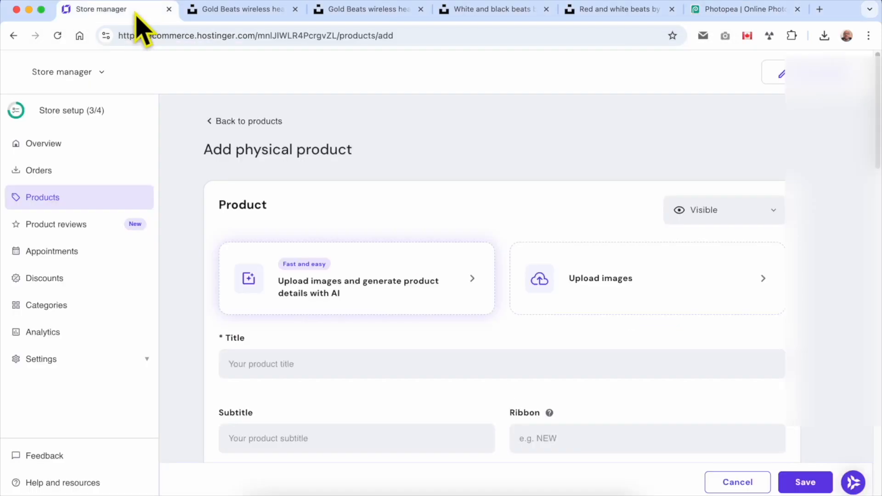
left_click(616, 283)
left_click(222, 115)
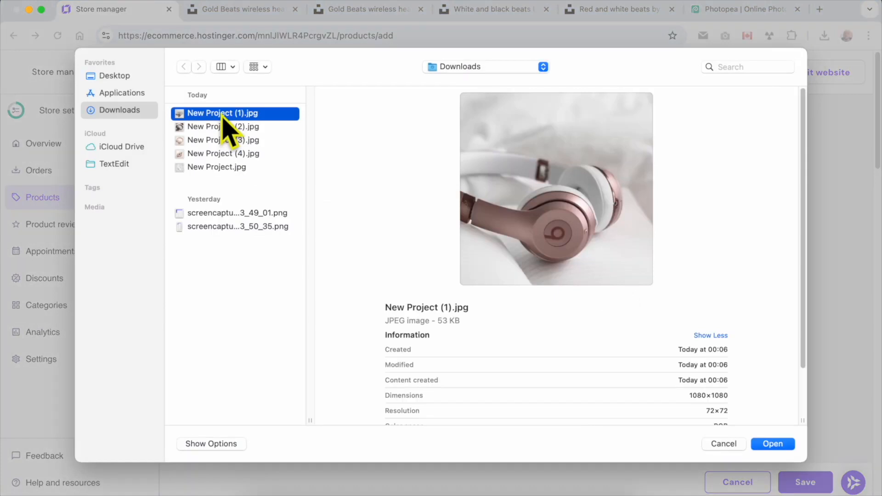
left_click(250, 167, "shift")
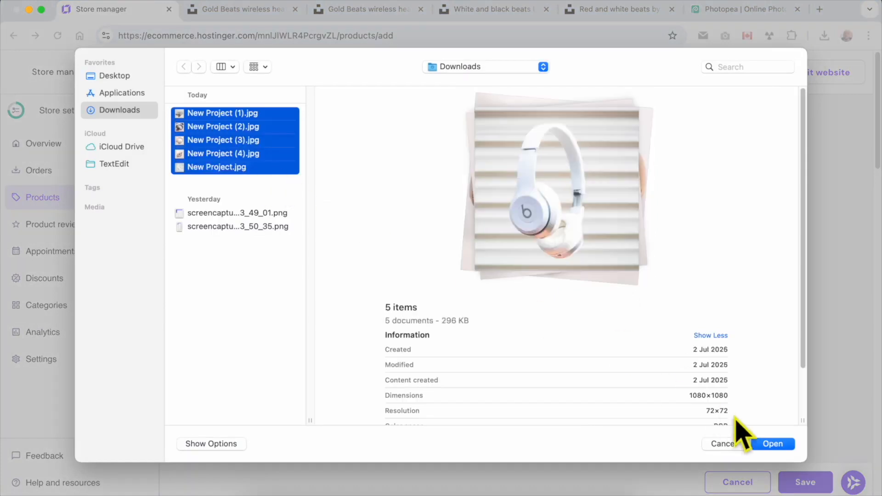
left_click(773, 444)
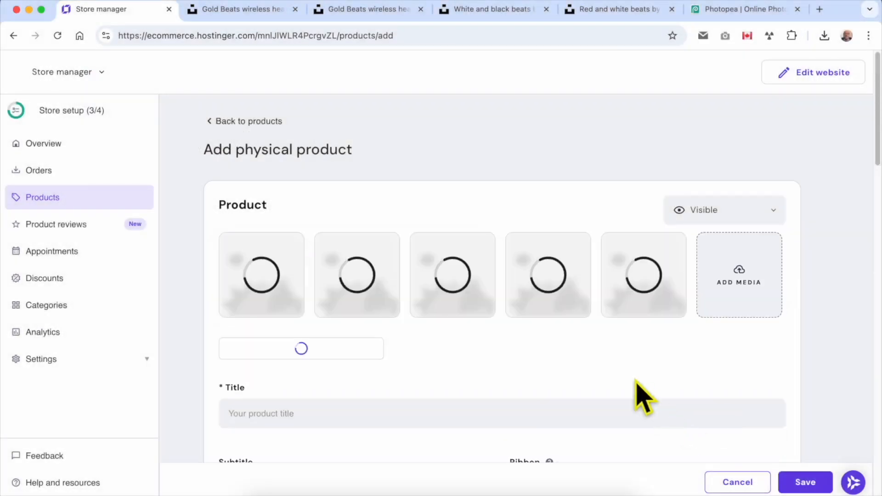
- Reorder the product images so the folded gold headphones come first, followed by the unfolded gold, grey, rose gold and white ones
scroll(581, 362, "down", 1)
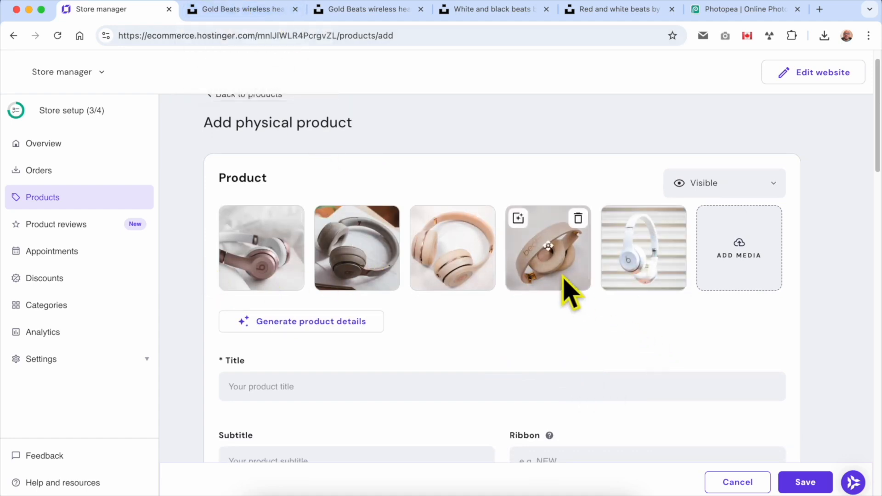
left_click_drag(557, 279, 277, 270)
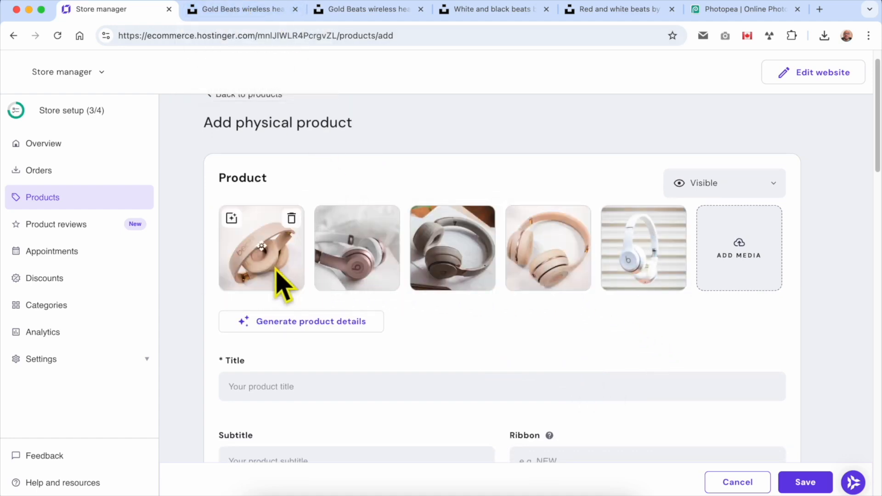
left_click_drag(448, 275, 374, 285)
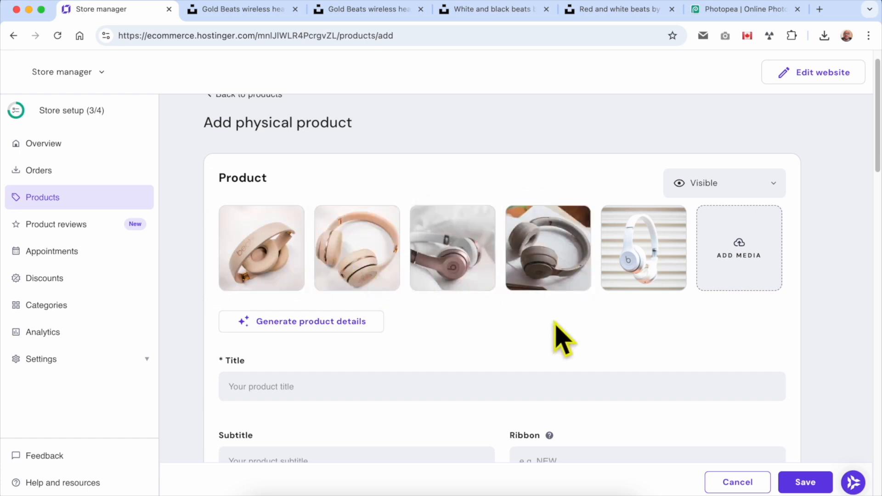
left_click_drag(542, 277, 448, 274)
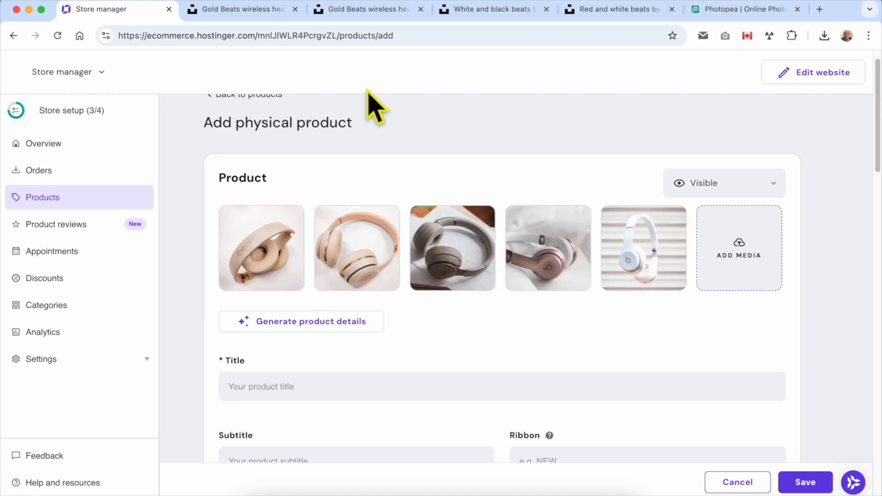
left_click(250, 11)
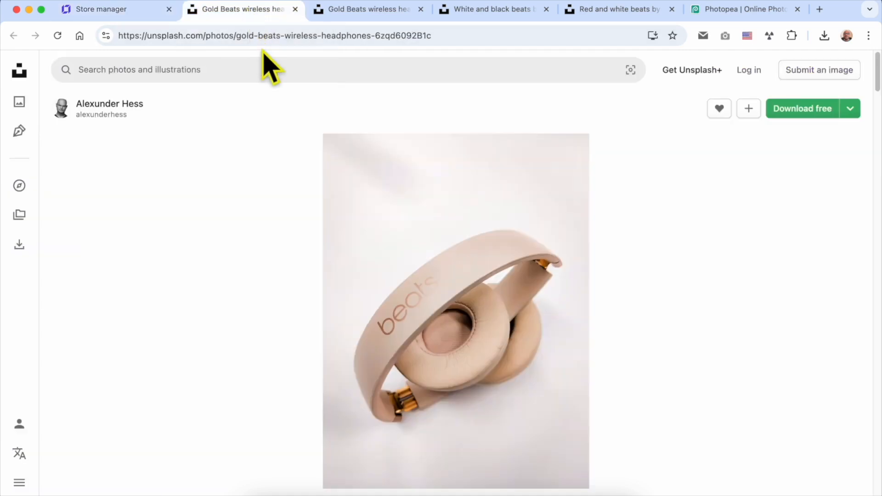
left_click(147, 9)
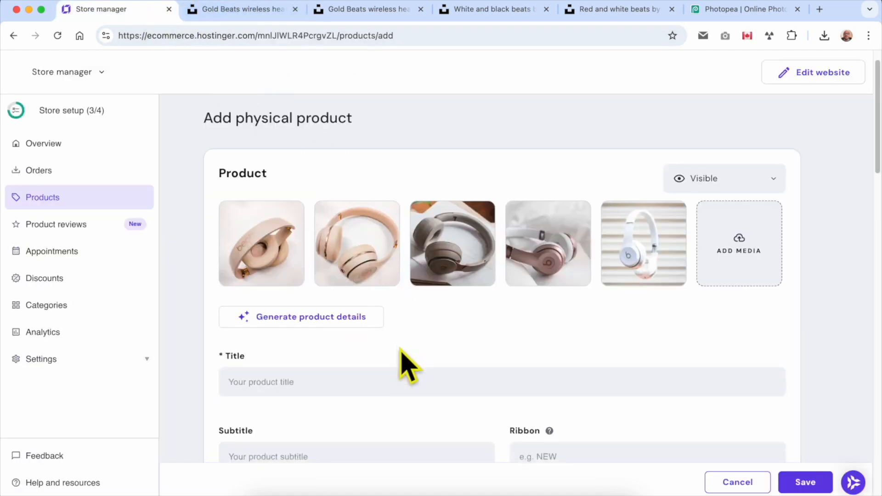
scroll(294, 220, "down", 3)
left_click(287, 210)
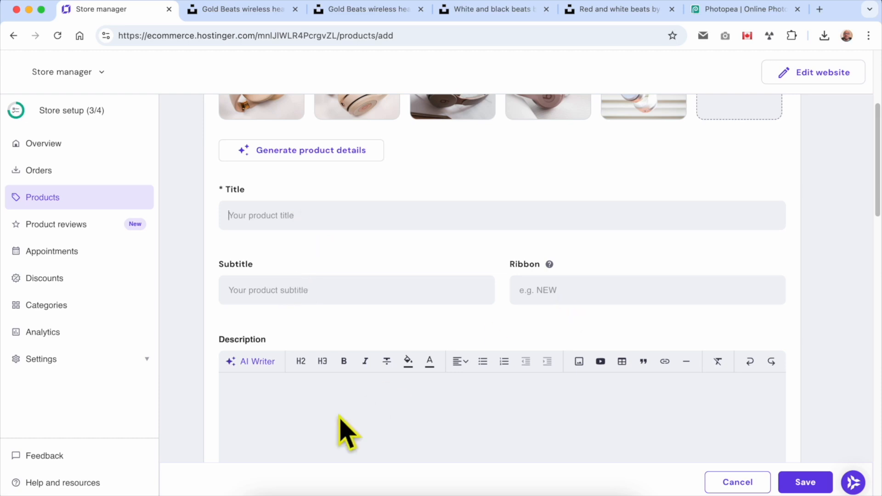
- Switch to the folded gold headphones photo page and open ChatGPT (chat.openai.com) in its place
left_click(227, 10)
left_click(233, 35)
type("chat.openai.com")
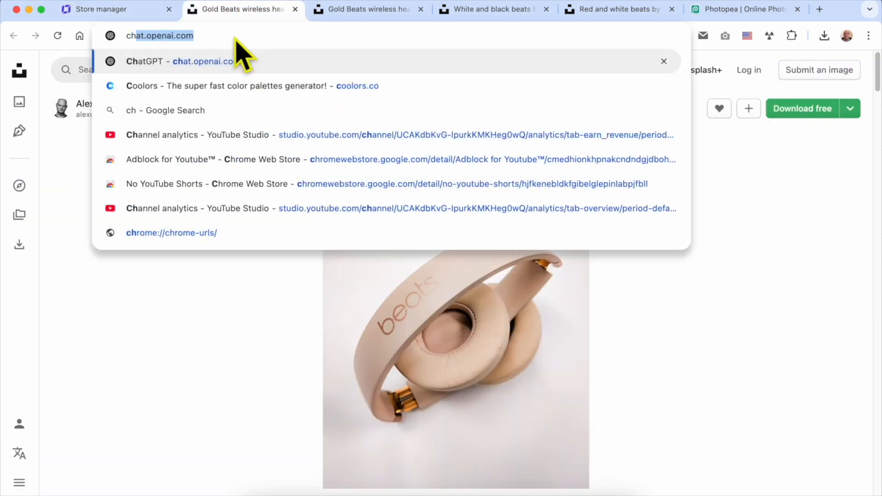
key("Return")
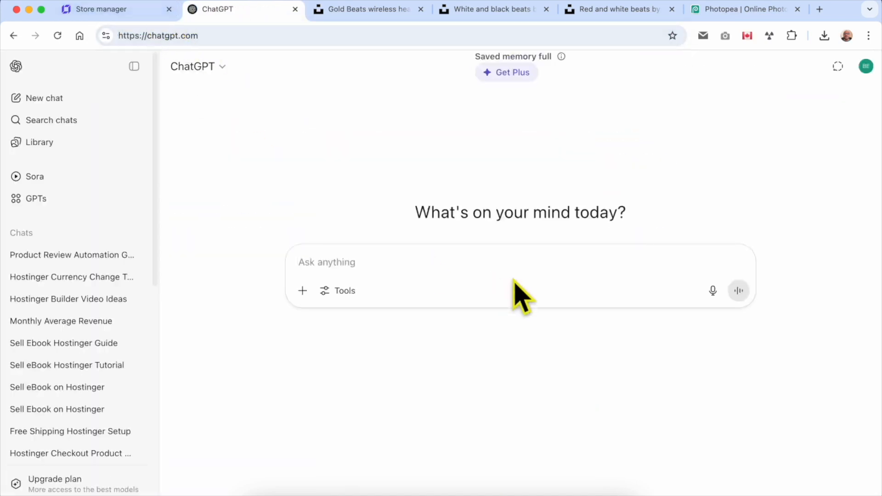
- Attach the New Project JPG files from Downloads and send the prompt "give me product sample info for this product"
left_click(298, 296)
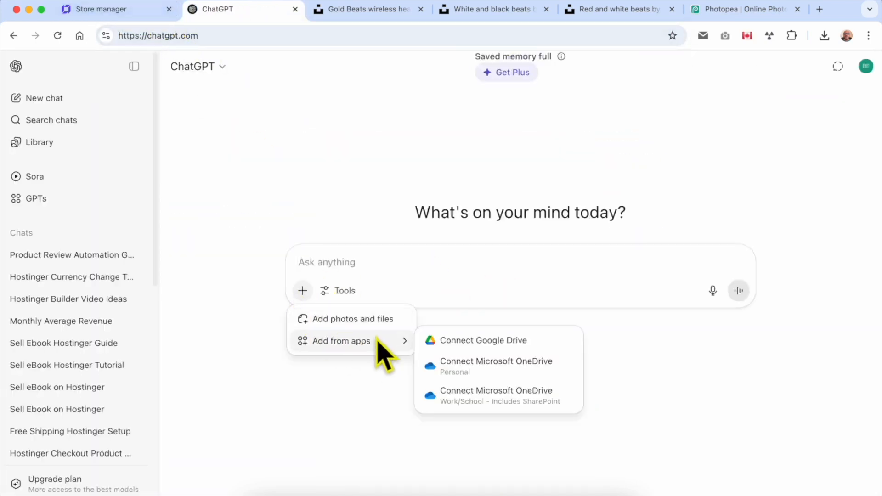
left_click(405, 321)
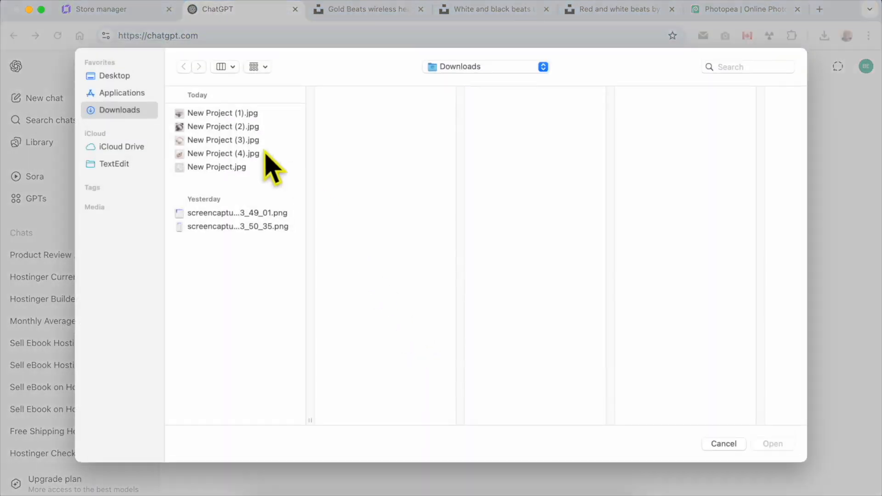
left_click(240, 113)
left_click(233, 167, "shift")
key("Return")
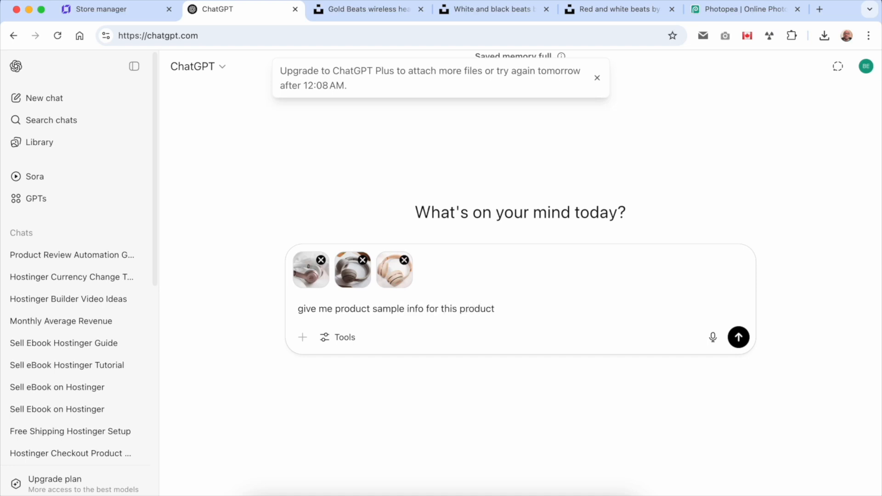
key("Return")
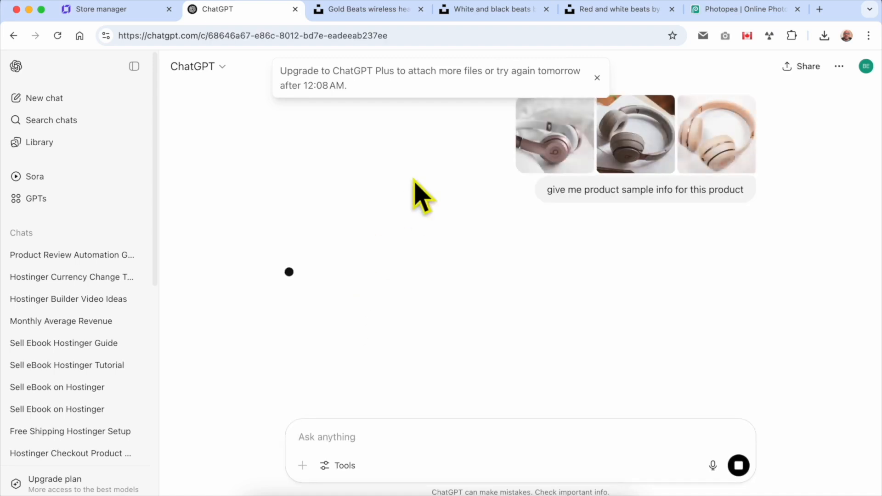
- Copy the title "Beats Solo3 Wireless On-Ear Headphones" from the ChatGPT answer into the store product's Title
scroll(425, 267, "down", 2)
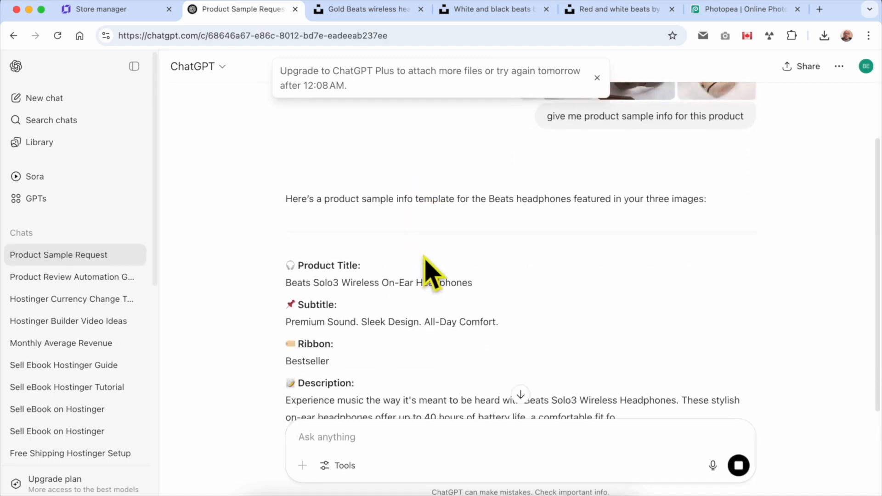
triple_click(371, 278)
key("cmd+c")
left_click(113, 9)
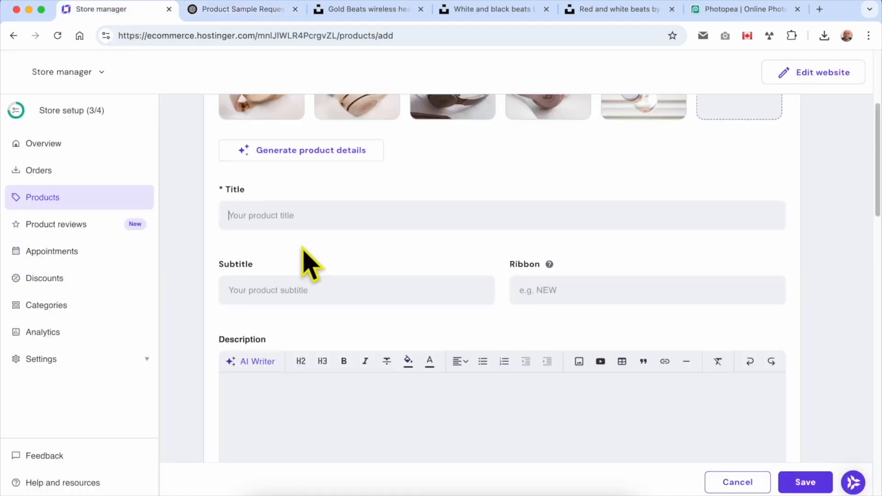
left_click(309, 215)
key("cmd+v")
- Copy the subtitle "Premium Sound. Sleek Design. All-Day Comfort." from the ChatGPT answer into the product's Subtitle
left_click(243, 10)
left_click_drag(361, 317, 360, 318)
triple_click(361, 318)
key("cmd+c")
left_click(133, 10)
left_click(307, 293)
key("cmd+v")
- Copy the ribbon text "Bestseller" from the ChatGPT answer into the product's Ribbon
left_click(232, 10)
double_click(307, 356)
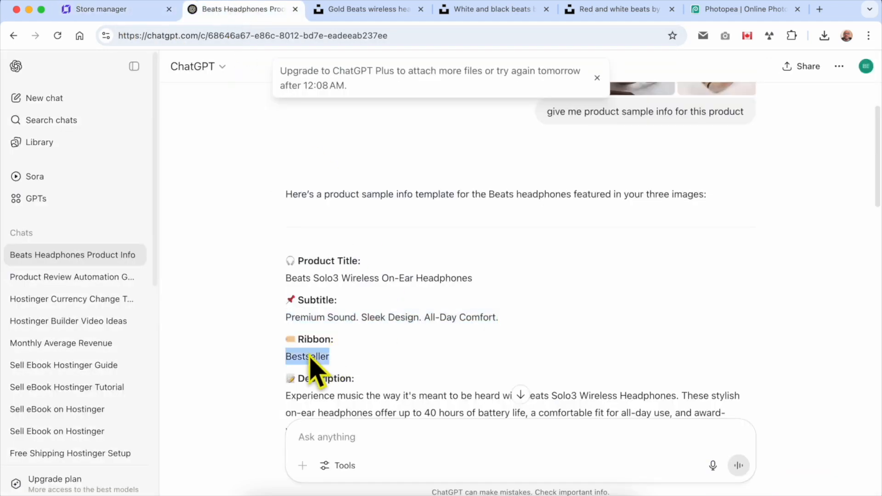
key("cmd+c")
left_click(133, 10)
left_click(546, 294)
key("cmd+v")
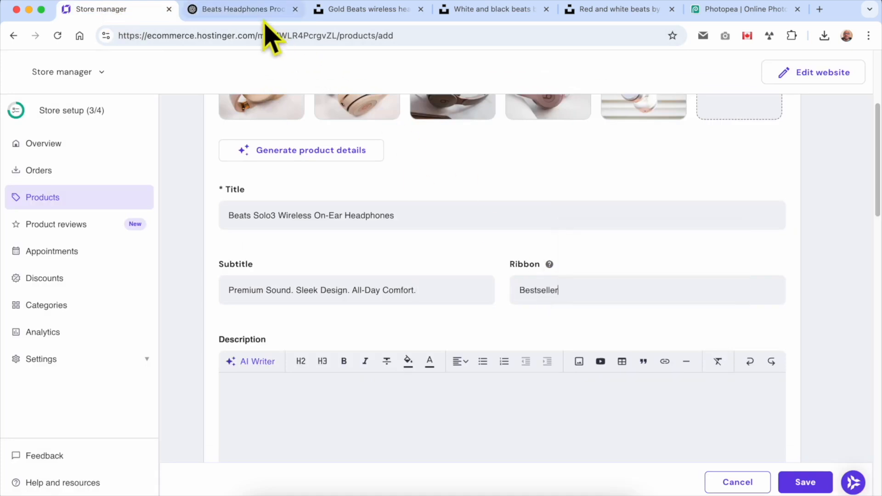
- Copy the ChatGPT answer from the description paragraph through "Quick Start Guide" into the product's Description
left_click(251, 10)
scroll(388, 335, "down", 3)
triple_click(404, 305)
scroll(457, 338, "down", 5)
scroll(456, 339, "down", 10)
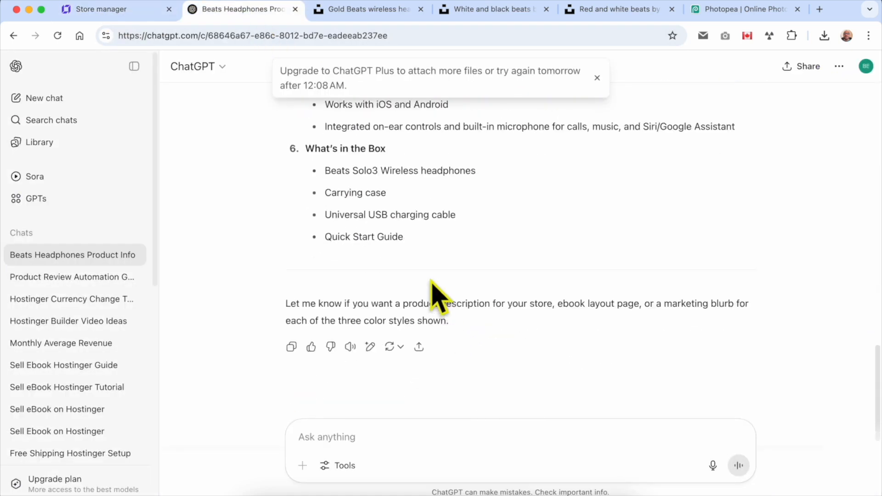
left_click(459, 240, "shift")
left_click(106, 10)
left_click(260, 362)
left_click(328, 420)
key("super+v")
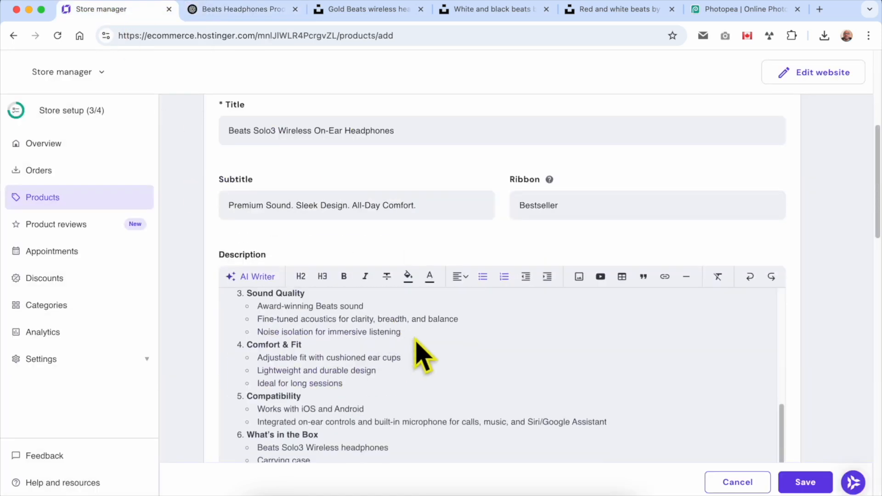
- Review the start of the pasted description and examine the AI Writer's options without generating text
scroll(367, 324, "up", 10)
scroll(258, 264, "down", 1)
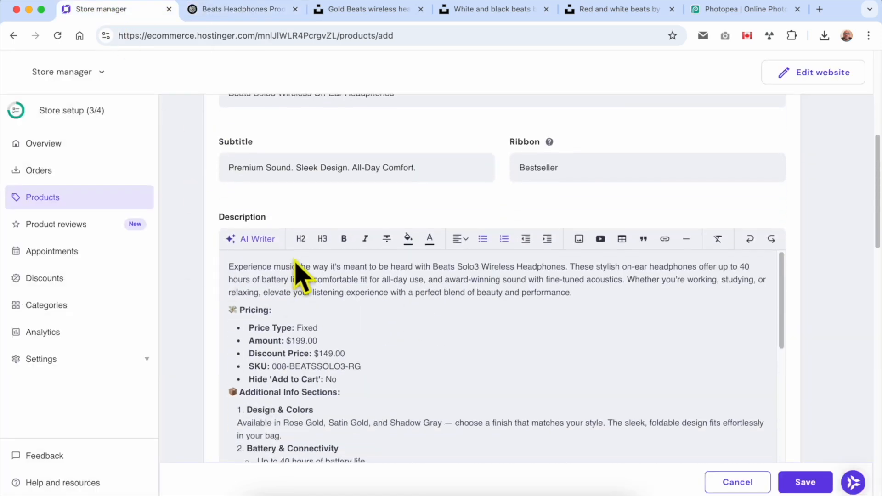
left_click(257, 238)
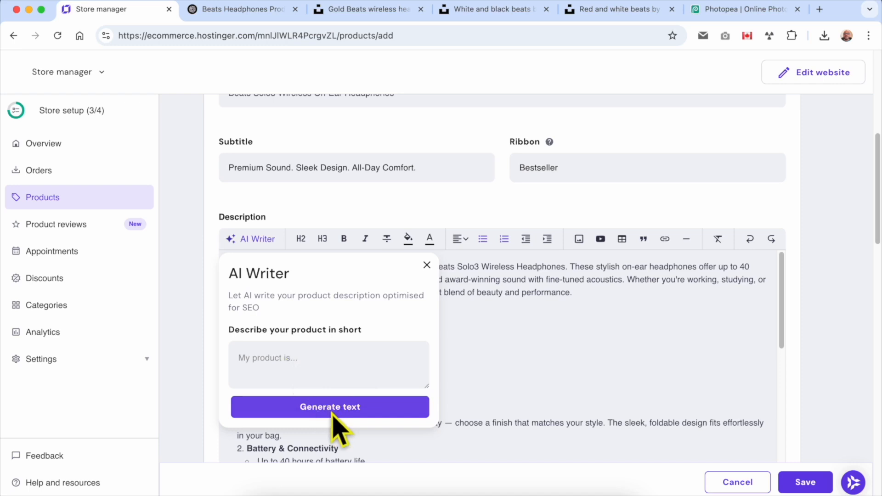
left_click(427, 265)
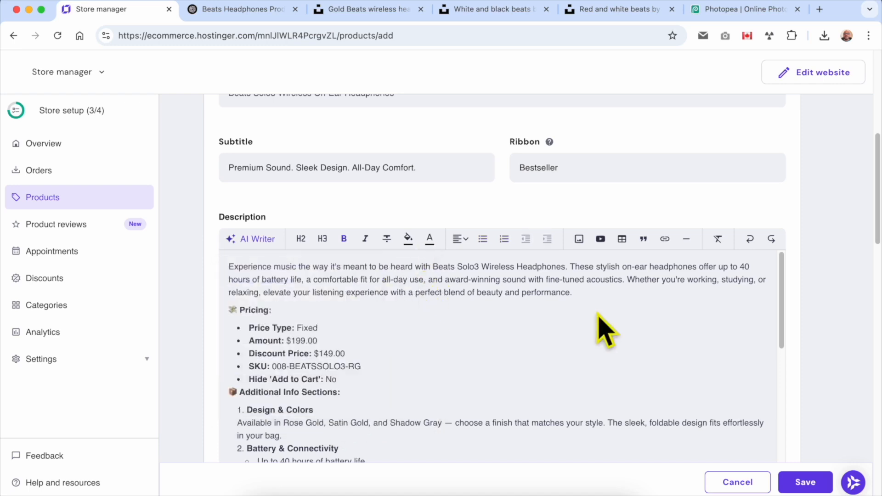
- Insert New Project (1).jpg from Downloads into the description and place it between the opening paragraph and the Pricing heading
left_click(579, 239)
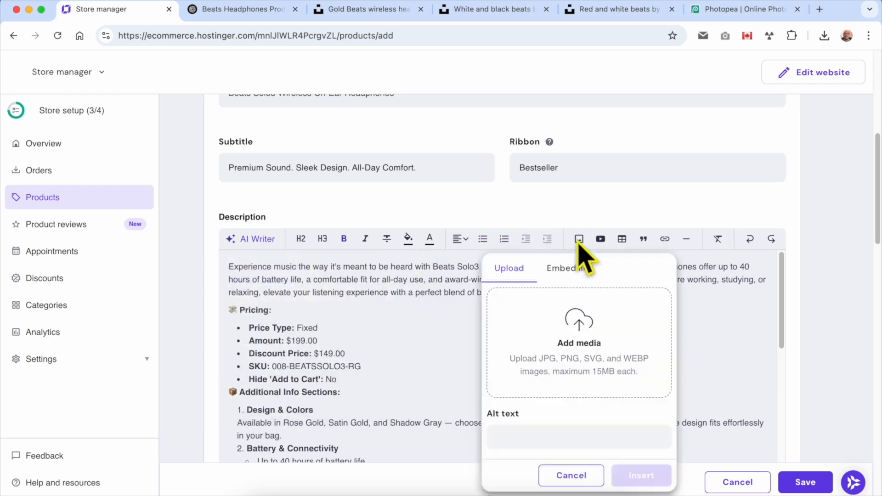
left_click(580, 352)
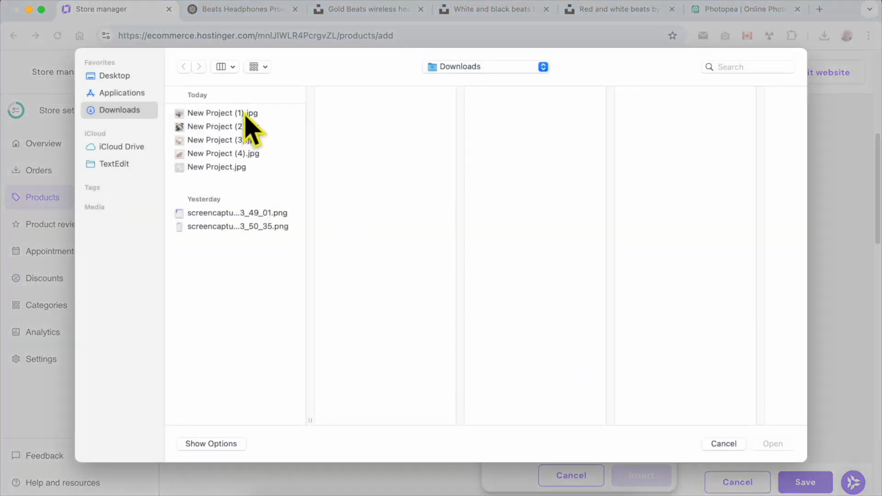
double_click(250, 114)
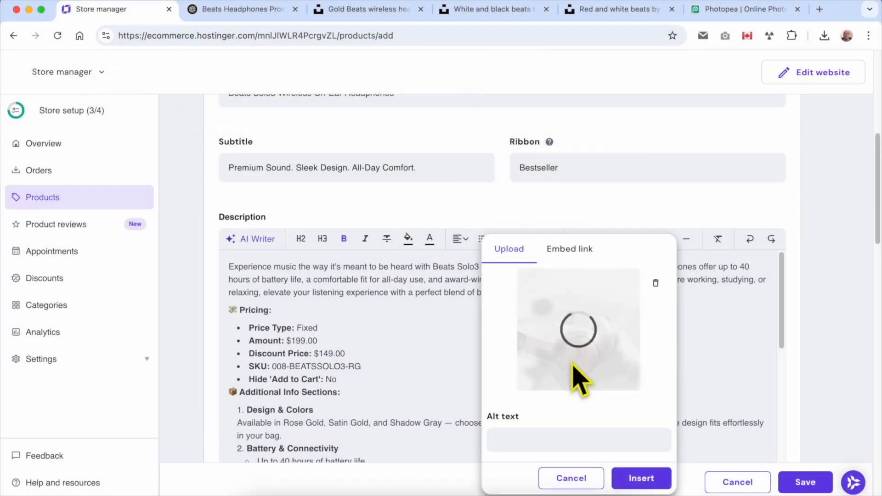
left_click(641, 478)
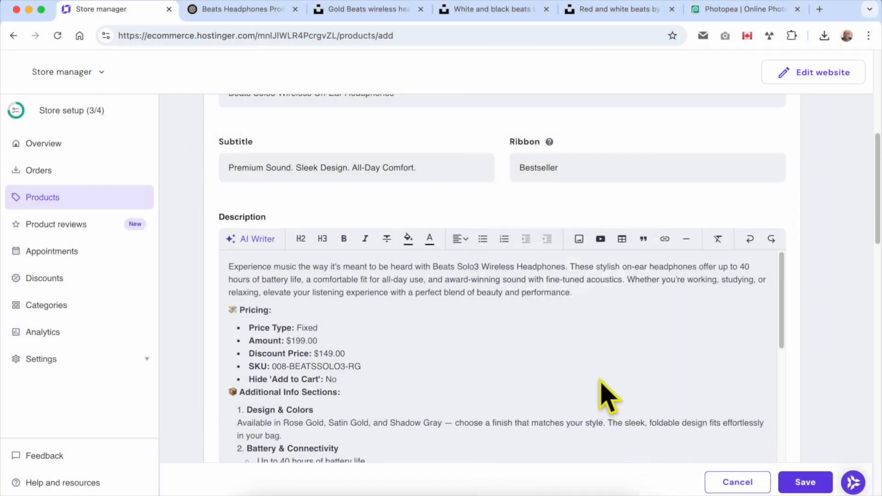
scroll(423, 349, "down", 3)
scroll(421, 349, "up", 3)
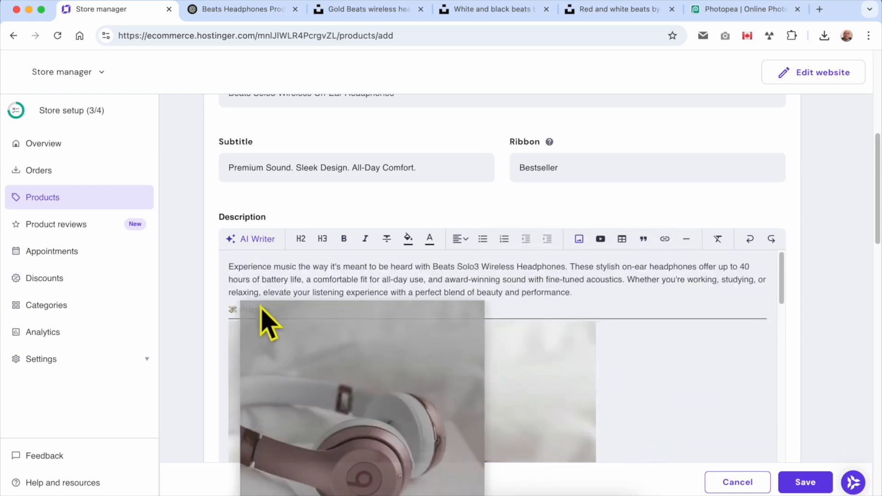
scroll(453, 390, "down", 3)
scroll(454, 389, "down", 3)
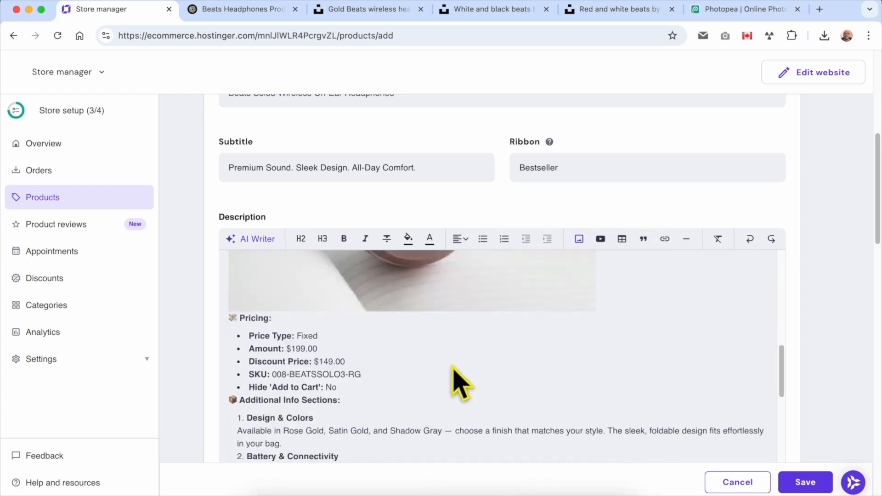
scroll(630, 305, "up", 1)
scroll(630, 306, "up", 3)
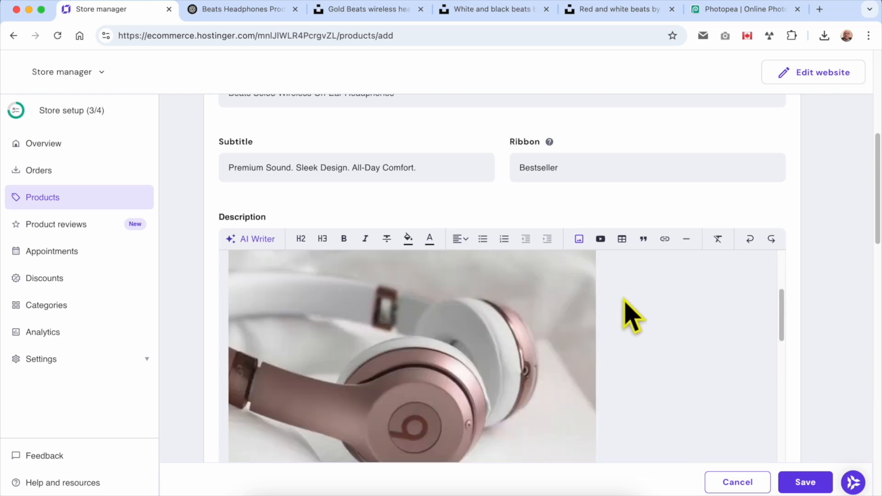
- Add an empty line after the description's final list and embed the YouTube video "Beats Solo3 Wireless - iPhone 7 Headphones" there
scroll(625, 315, "down", 10)
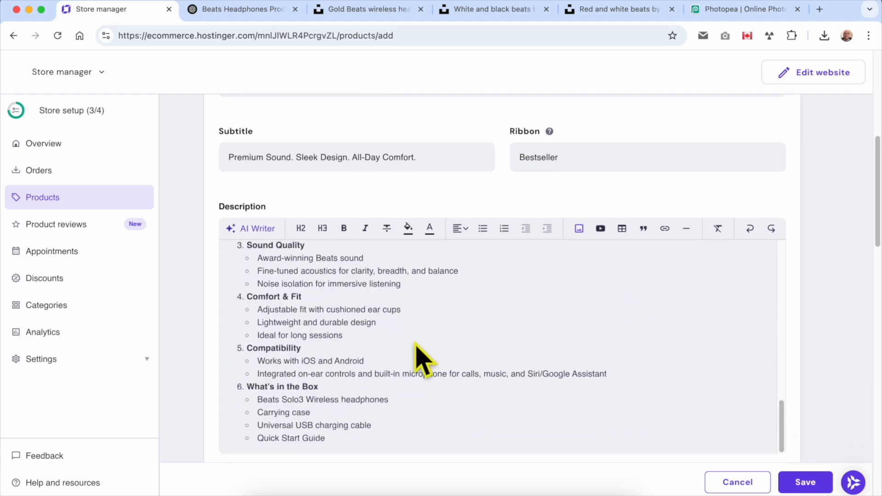
scroll(414, 349, "down", 3)
key("Return")
key("Return")
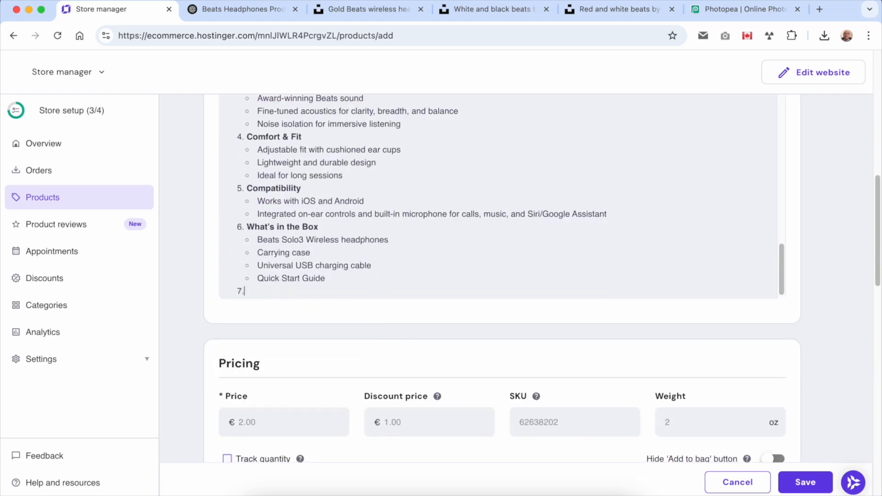
scroll(571, 390, "up", 2)
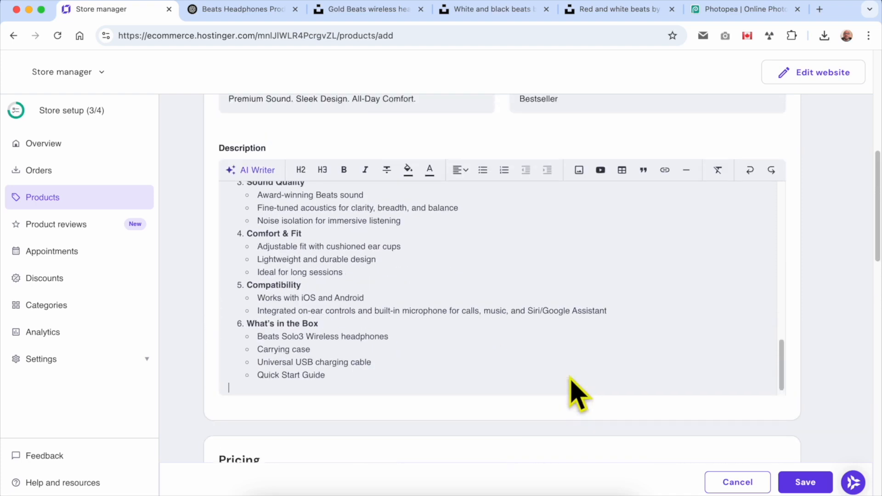
left_click(600, 170)
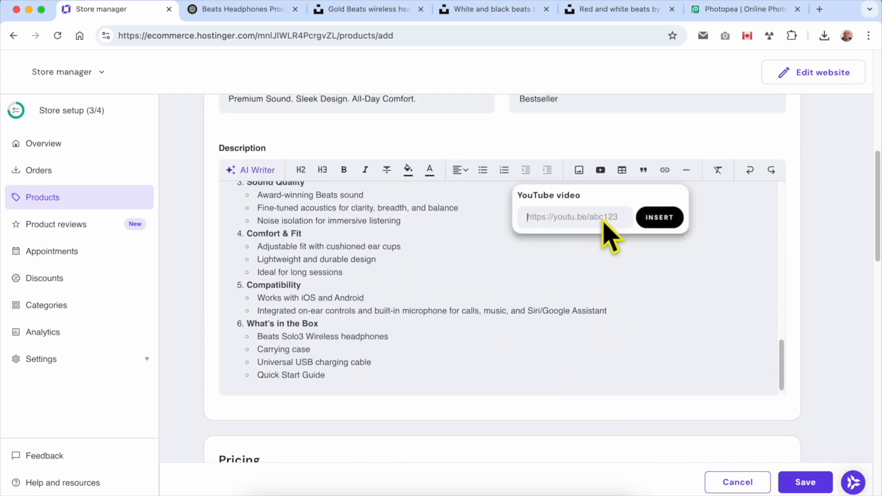
left_click(662, 223)
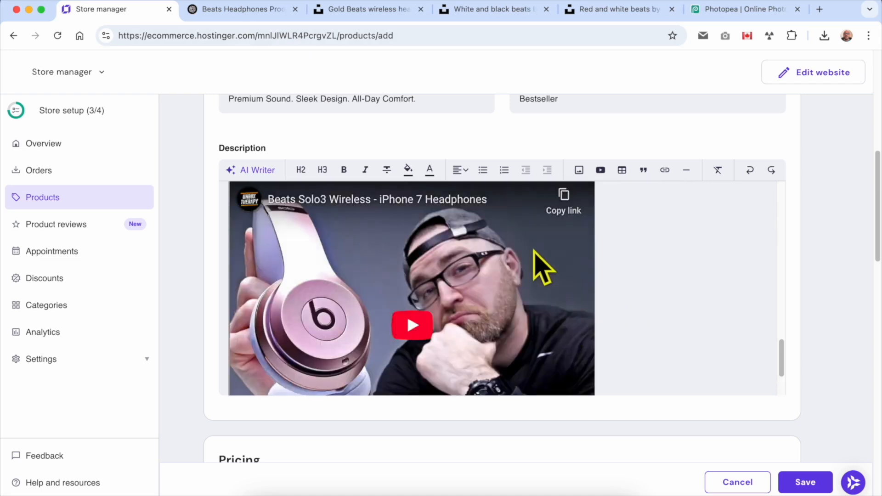
- Set the product's price to €199 and its discount price to €179
scroll(464, 280, "up", 1)
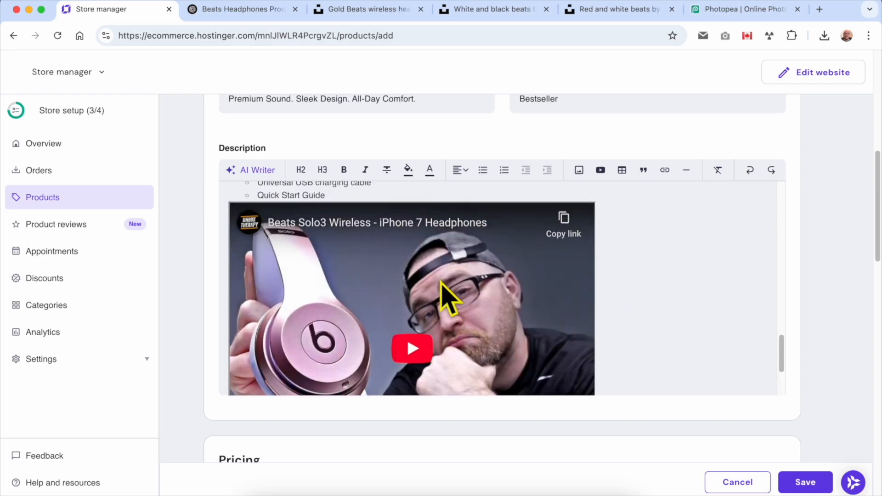
scroll(640, 350, "down", 3)
scroll(535, 423, "down", 5)
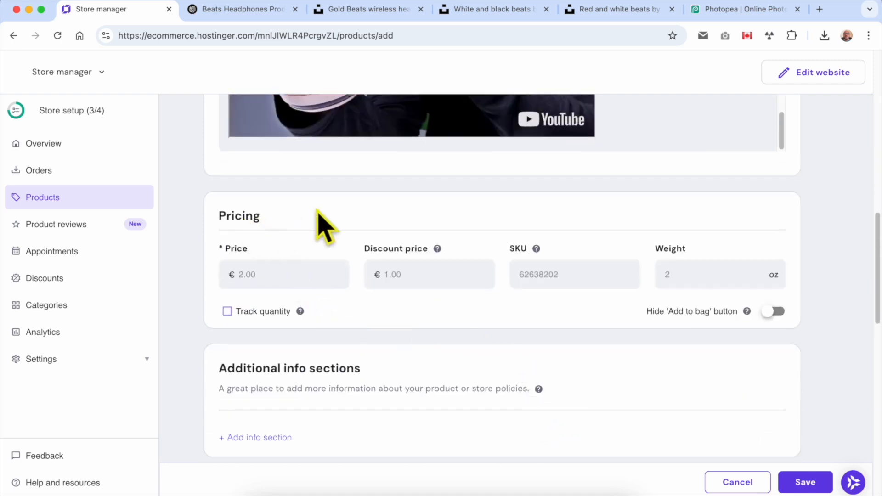
scroll(286, 274, "up", 2)
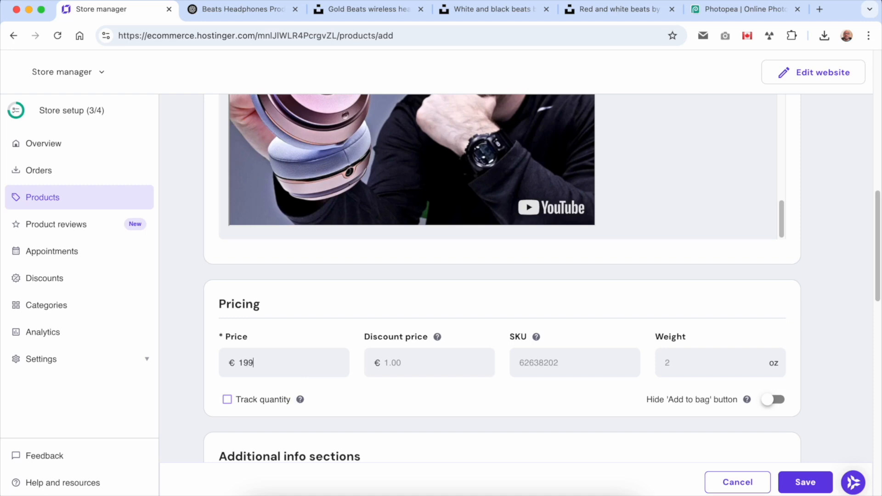
left_click(440, 372)
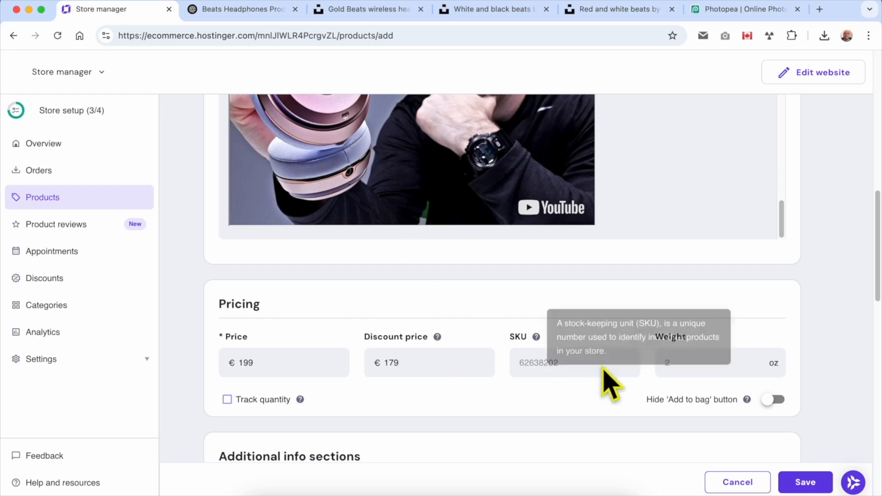
- Set the product's SKU to GOLD-Beats-Solo3, reusing the model name from the product title
left_click(571, 365)
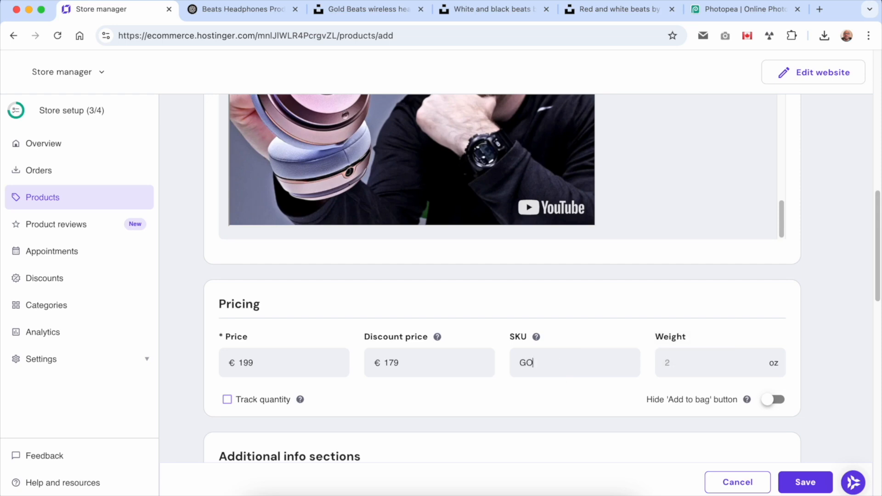
scroll(515, 315, "up", 15)
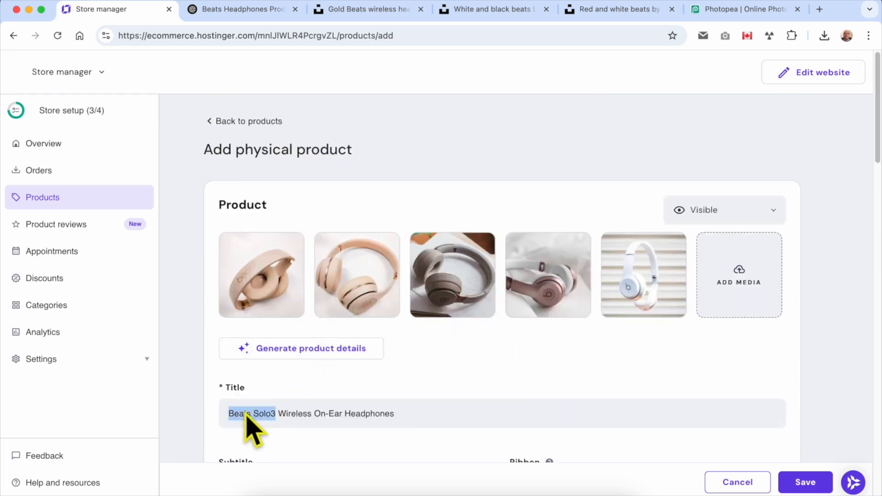
scroll(623, 400, "down", 9)
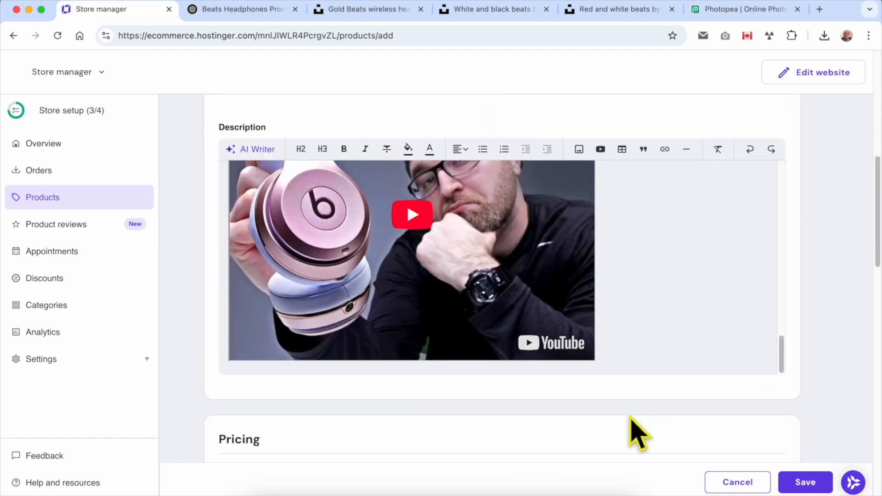
scroll(630, 417, "down", 5)
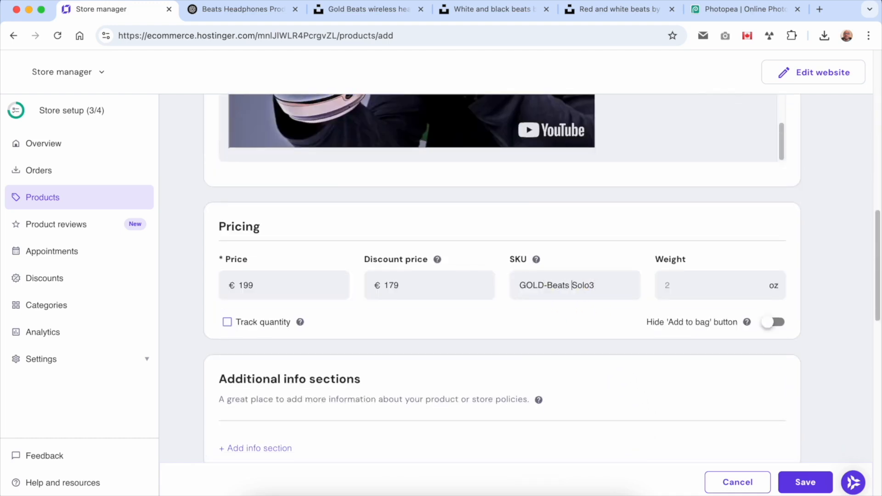
- Switch to the ChatGPT product conversation and ask for "weight and variants"
left_click(707, 286)
left_click(269, 10)
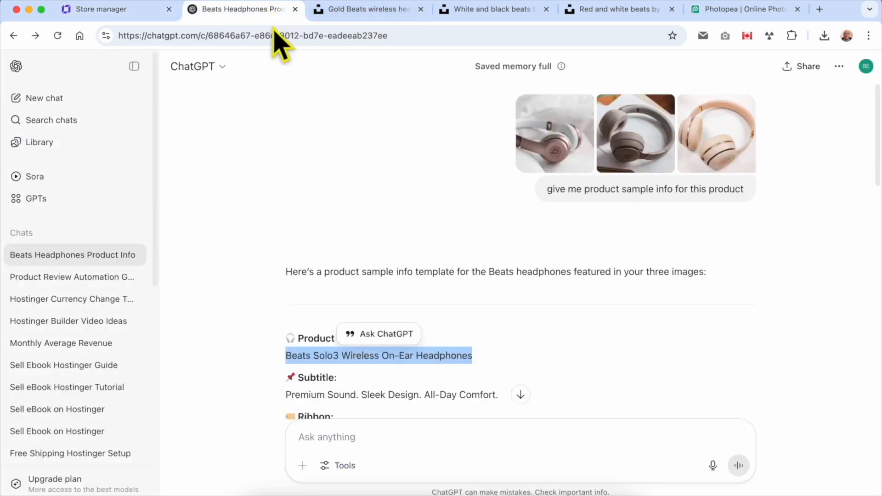
scroll(390, 356, "down", 15)
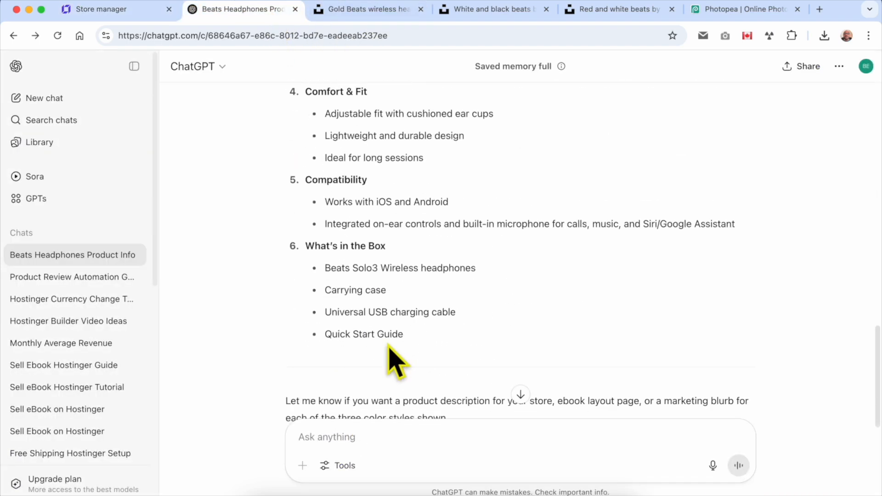
left_click(399, 427)
type("weight and variants")
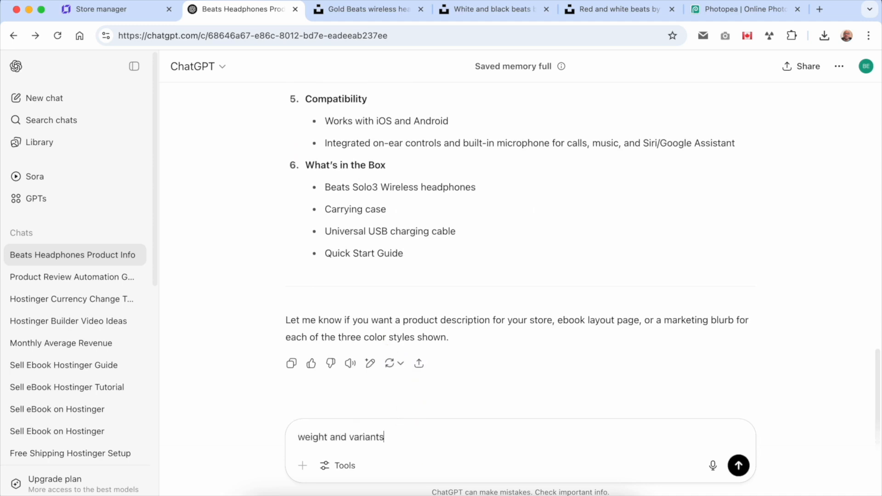
key("Return")
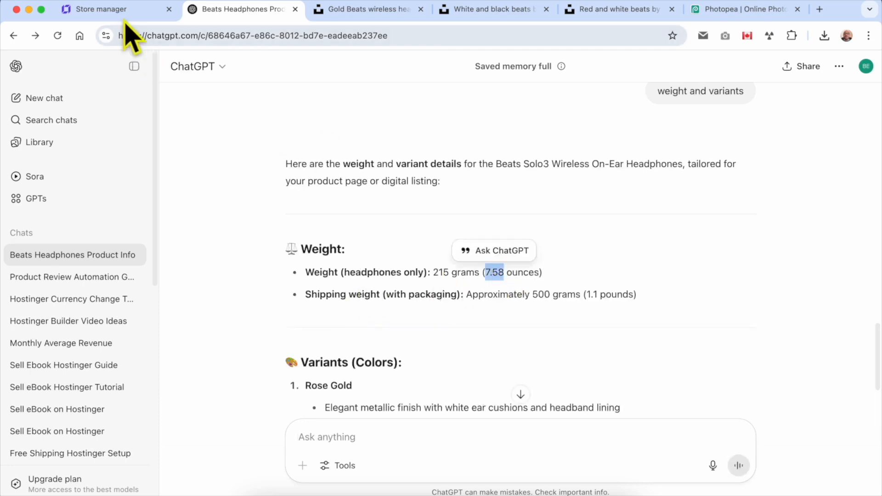
- Return to the Hostinger product form, try 7.58 as the weight, and replace it with 8 oz
left_click(106, 10)
left_click(705, 290)
type("7.58")
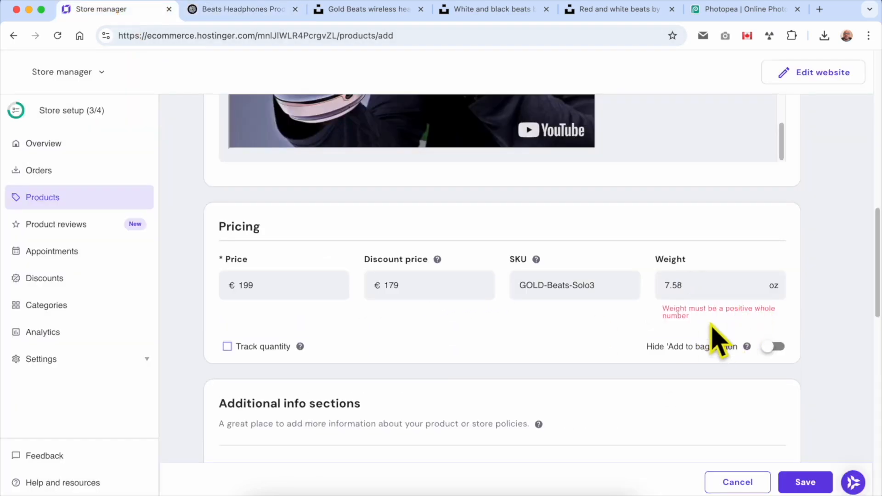
key("BackSpace")
key("BackSpace")
key("BackSpace")
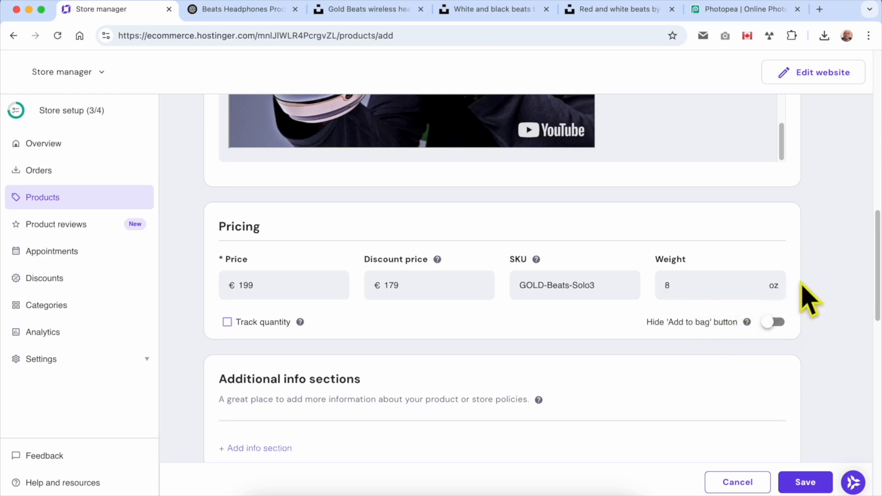
- Copy the "Additional info sections" heading and send ChatGPT the request "give me Additional info sections"
scroll(360, 354, "down", 3)
triple_click(247, 244)
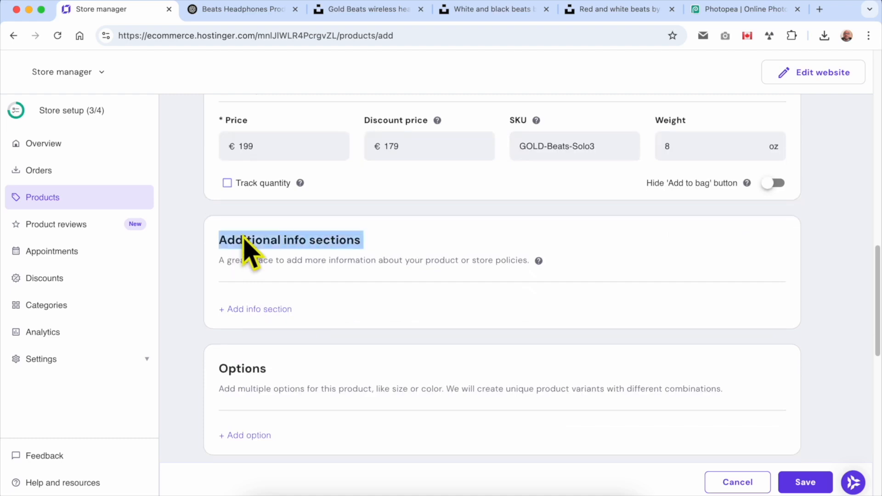
left_click(236, 13)
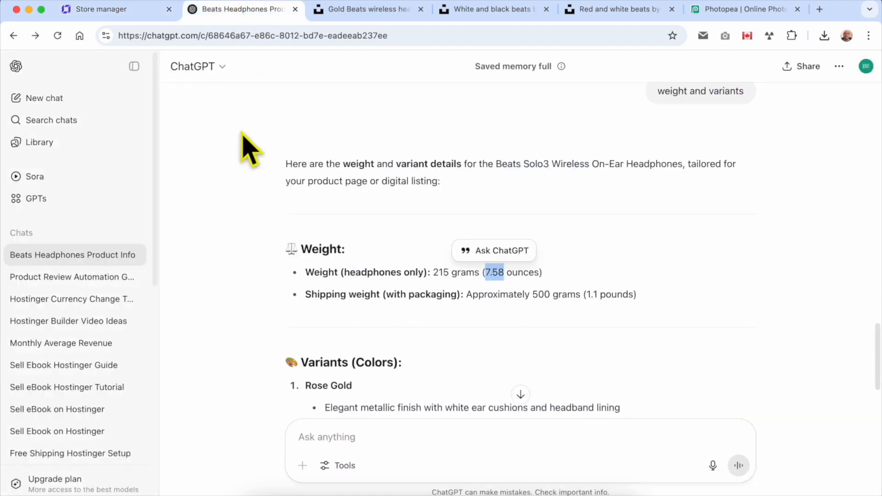
scroll(385, 413, "down", 3)
scroll(408, 414, "down", 3)
type("give me Additional info sections")
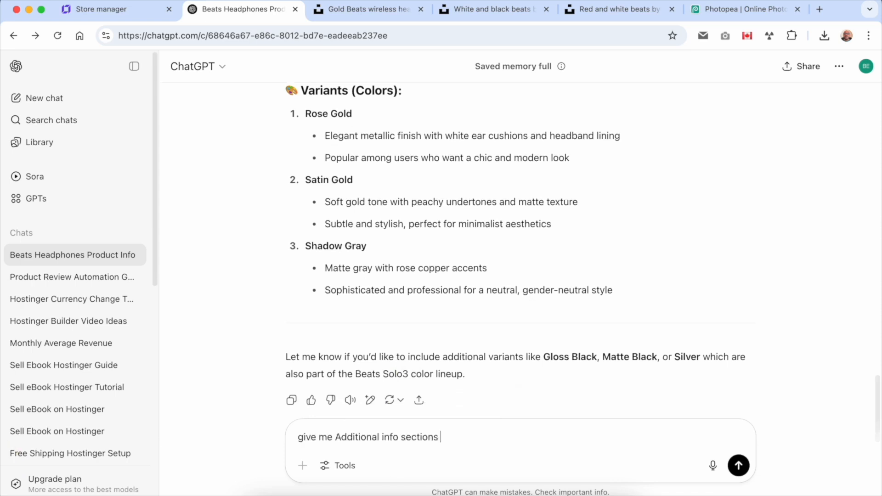
key("Return")
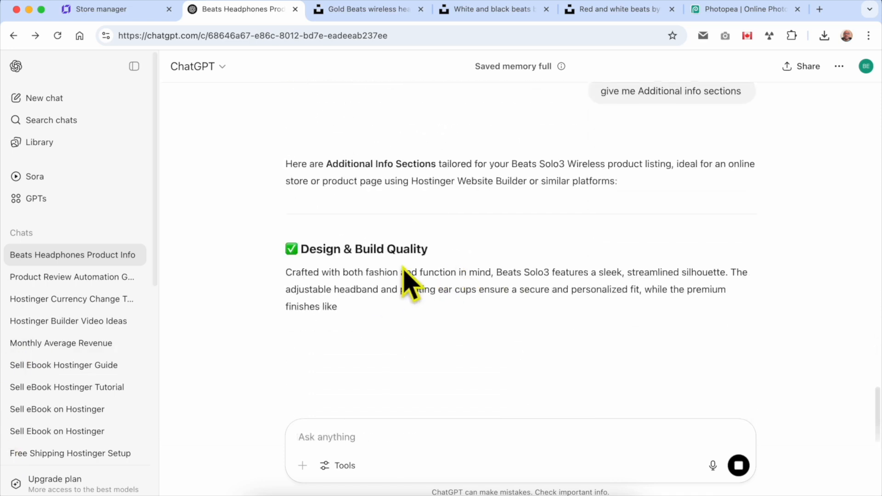
- Start a new info section in the product form, titled "Design & Build Quality" from ChatGPT's heading
left_click_drag(323, 255, 427, 256)
key("super+c")
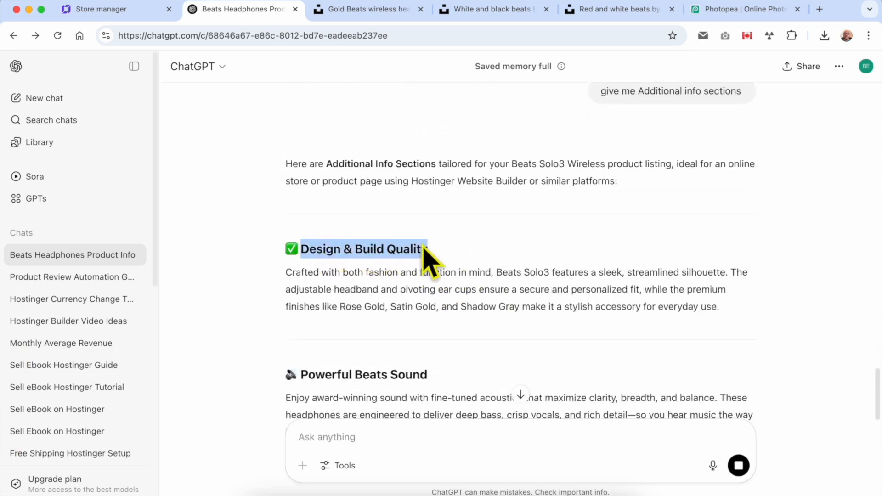
left_click(119, 10)
left_click(281, 301)
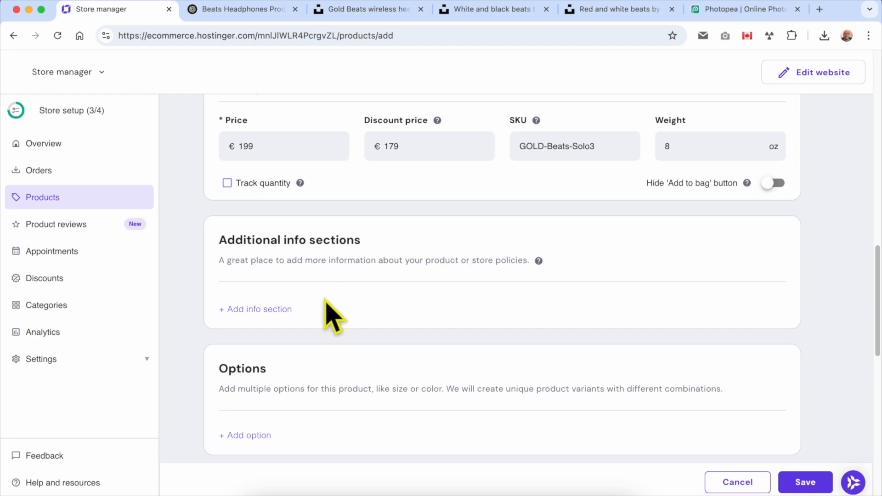
left_click(287, 309)
key("super+v")
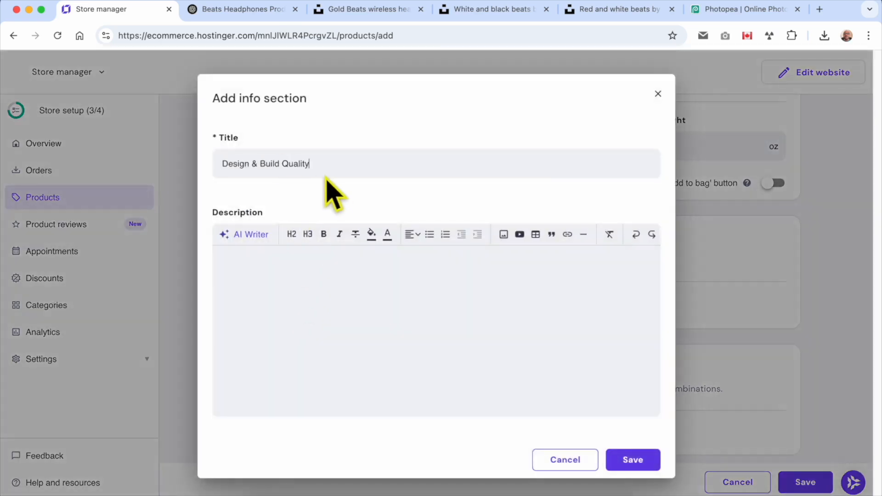
- Copy ChatGPT's Design & Build Quality paragraph into the info section's description and save the section
left_click(232, 9)
double_click(329, 276)
triple_click(329, 281)
key("super+c")
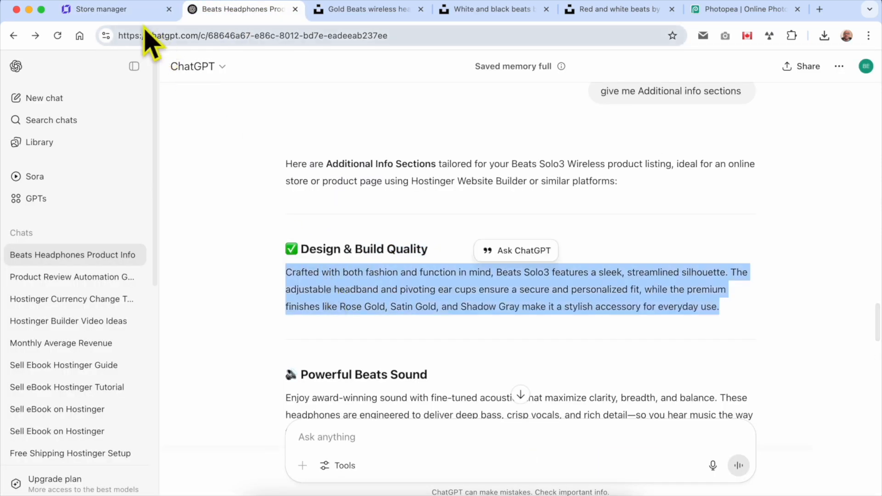
left_click(115, 9)
left_click(321, 312)
key("super+v")
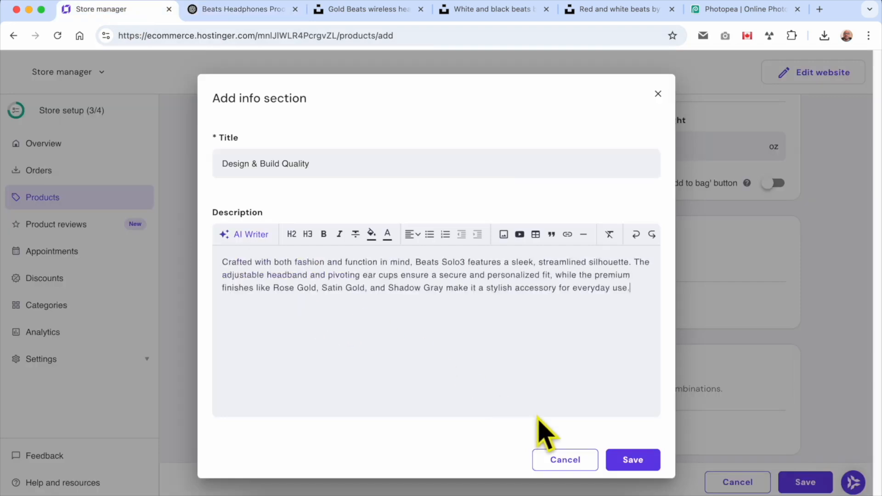
left_click(633, 459)
- Copy ChatGPT's "Powerful Beats Sound" heading and use it as the title of a second info section
left_click(234, 9)
scroll(370, 294, "down", 3)
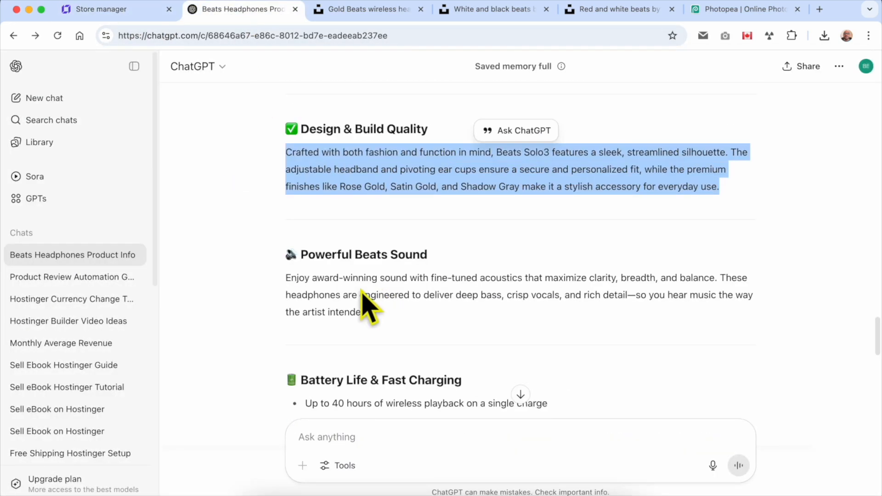
triple_click(335, 256)
key("super+c")
left_click(114, 9)
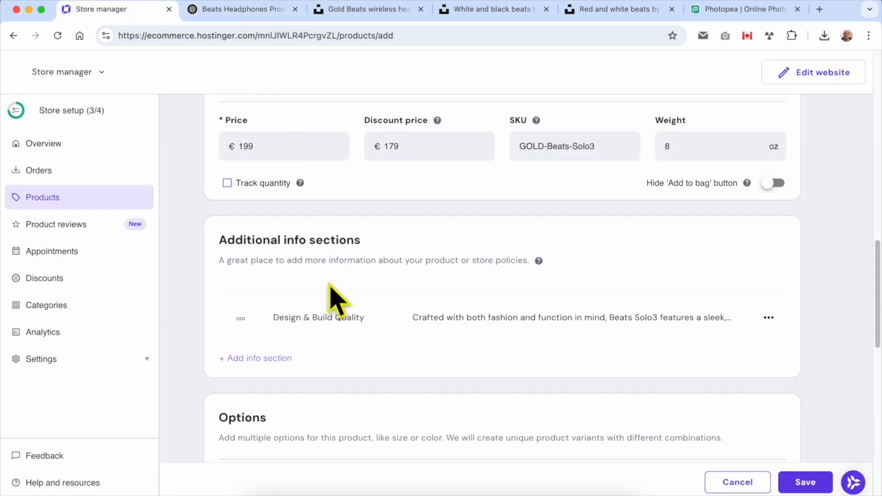
left_click(260, 358)
left_click(294, 163)
key("super+v")
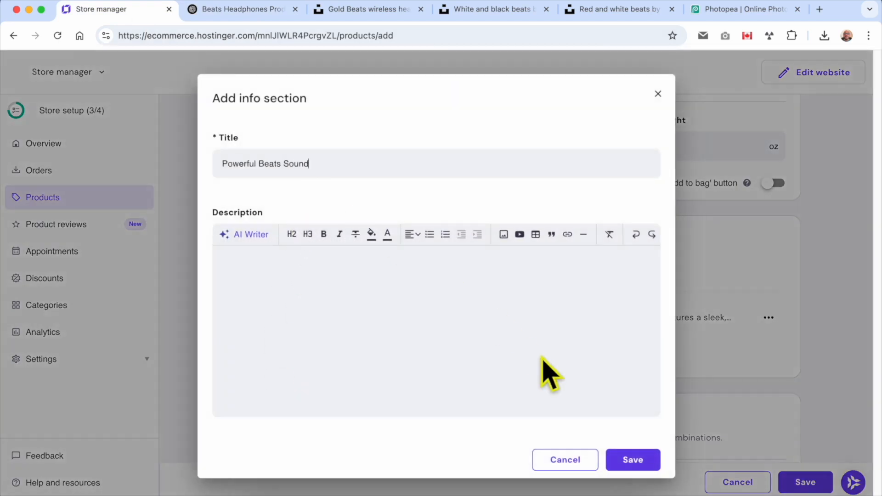
- Fill the second info section's description with ChatGPT's Powerful Beats Sound paragraph and save it
left_click(243, 10)
triple_click(414, 278)
key("super+c")
left_click(137, 9)
left_click(399, 333)
key("super+v")
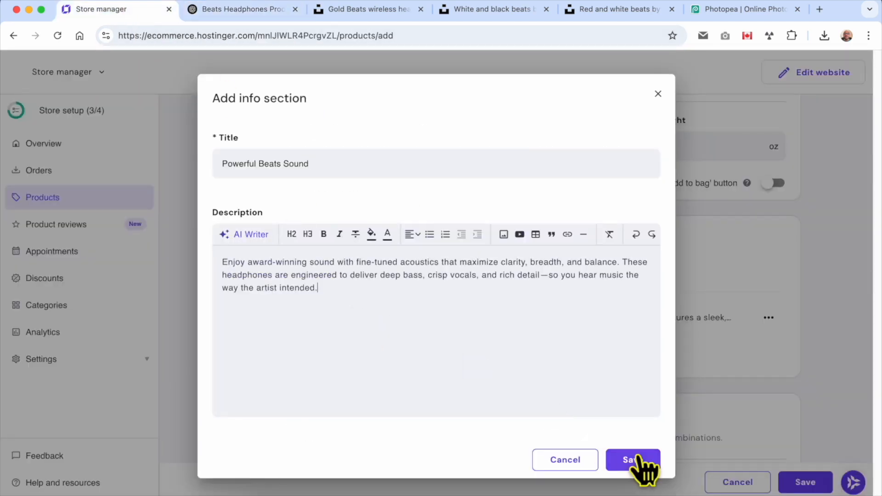
left_click(632, 460)
- Copy ChatGPT's "Battery Life & Fast Charging" heading and use it as the title of a third info section
left_click(257, 9)
scroll(413, 298, "down", 3)
scroll(410, 299, "down", 3)
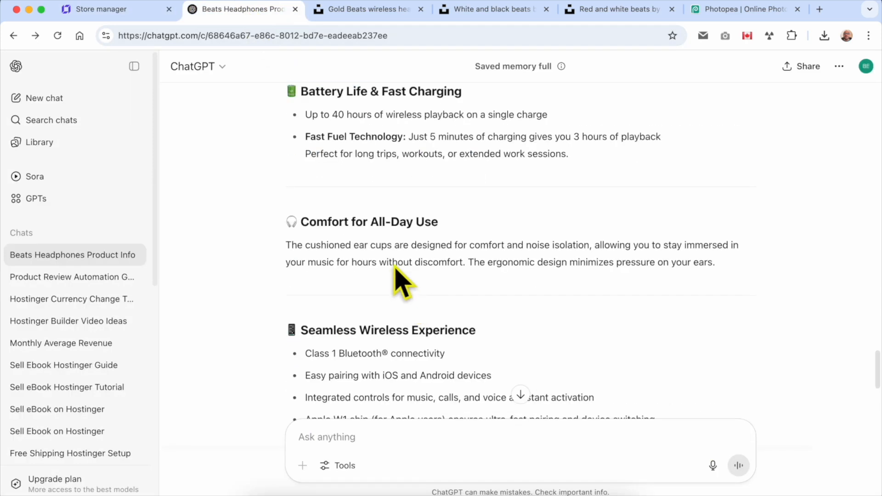
left_click_drag(301, 92, 455, 92)
key("super+c")
left_click(126, 10)
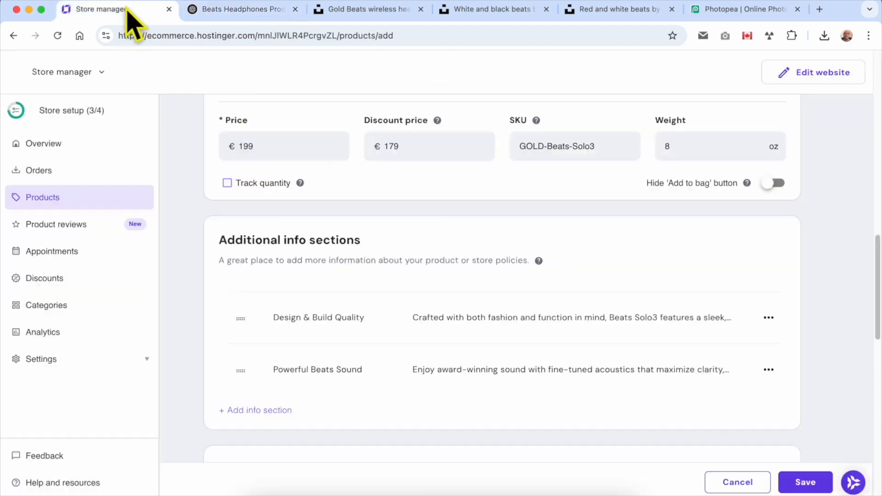
left_click(267, 410)
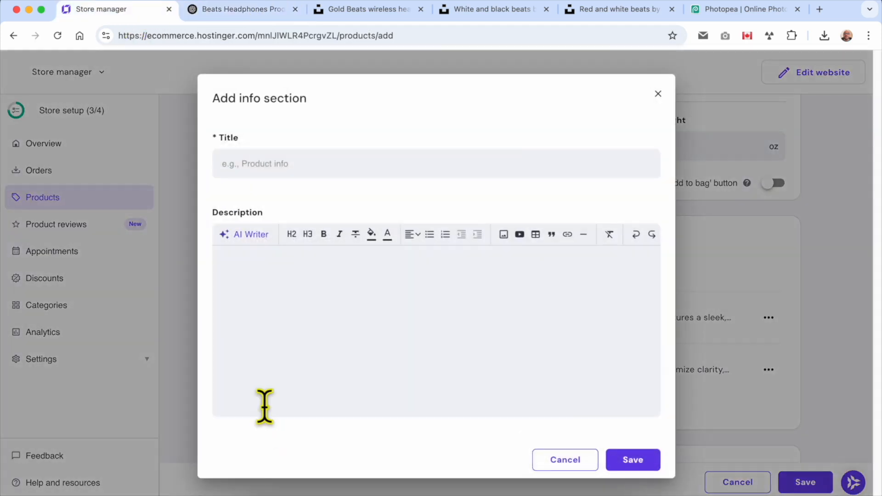
left_click(303, 175)
key("super+v")
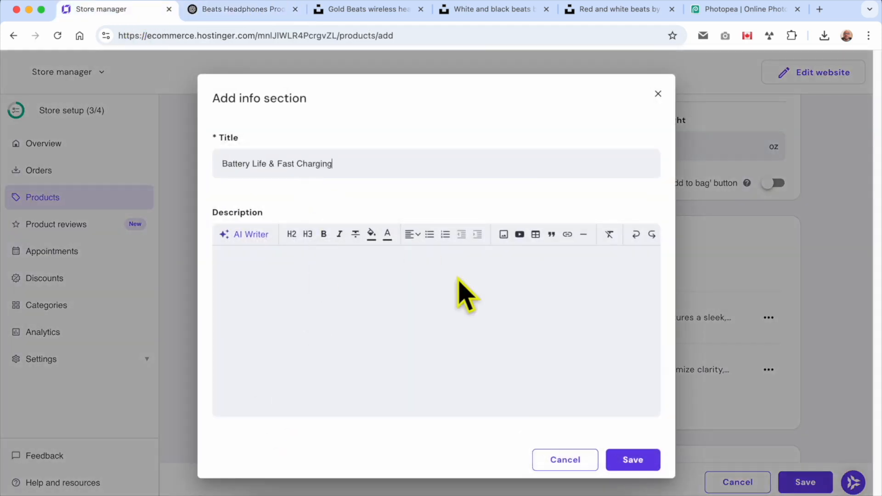
- Copy ChatGPT's battery bullet points, through "extended work sessions.", into the third info section's description, save it, and go to the product's Options
left_click(230, 10)
left_click(358, 117)
triple_click(358, 118)
left_click(392, 157, "shift")
key("super+c")
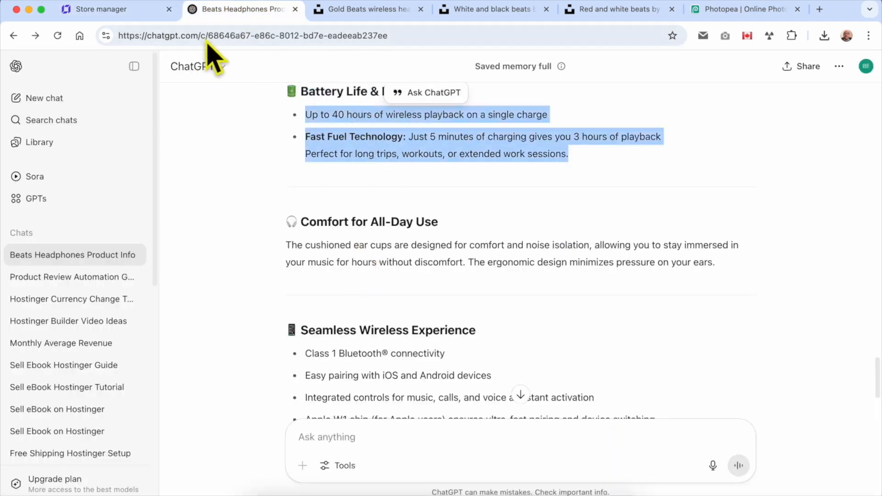
left_click(142, 13)
left_click(304, 297)
key("super+v")
left_click(620, 464)
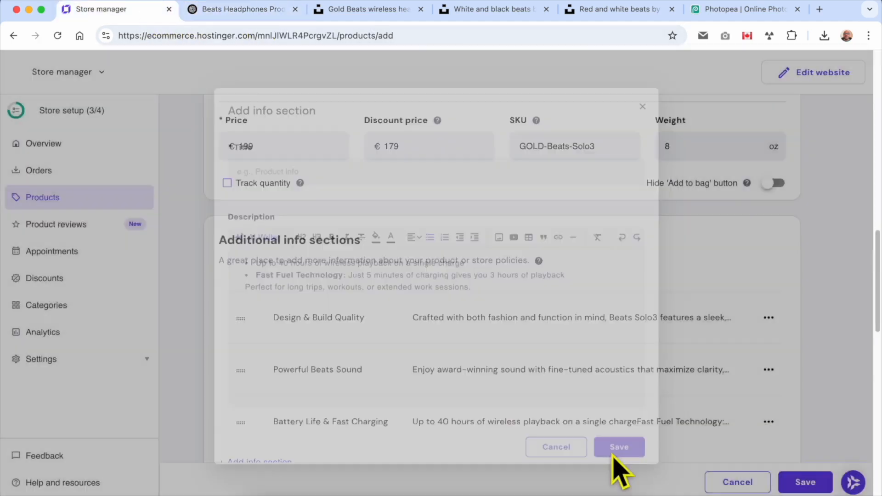
scroll(249, 226, "down", 3)
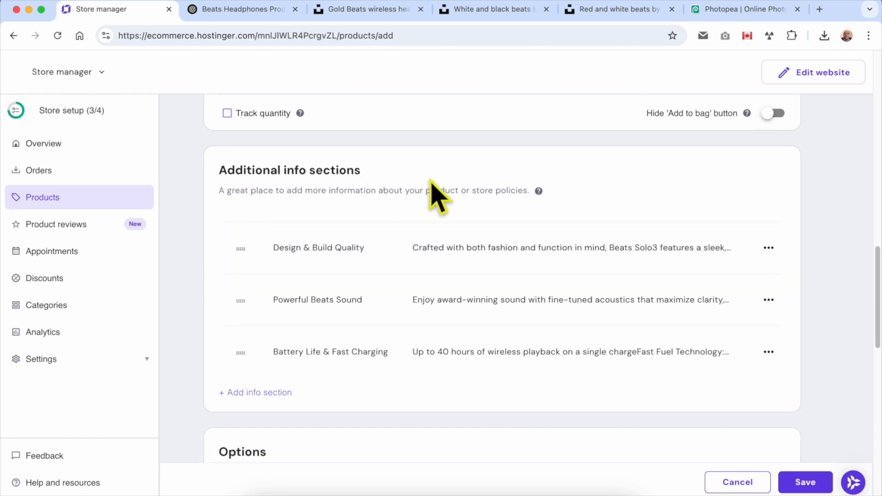
scroll(434, 190, "down", 10)
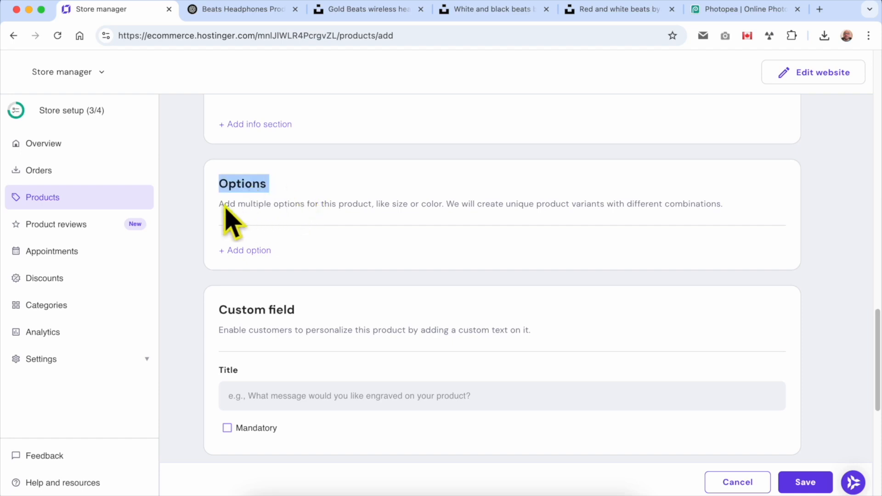
- Add a product option named Color and go to its first selection
left_click_drag(224, 204, 390, 209)
left_click_drag(389, 207, 440, 207)
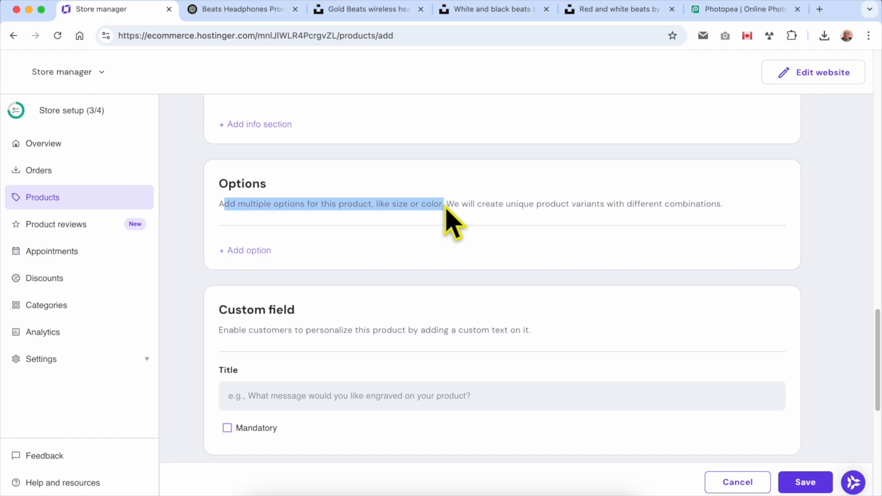
left_click(464, 220)
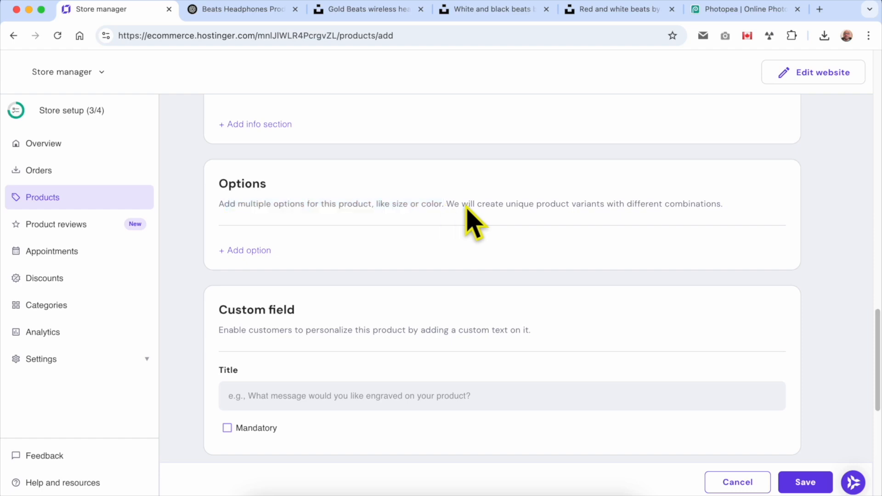
left_click(250, 251)
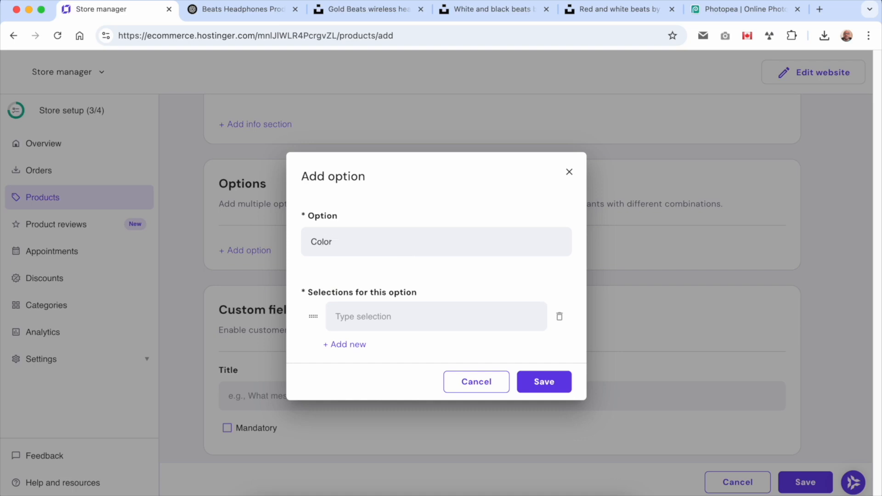
left_click(382, 318)
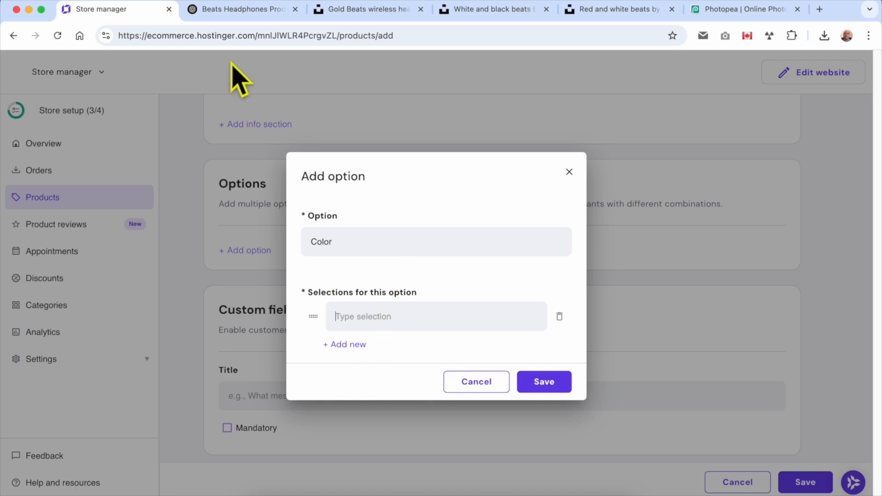
- Find the Variants (Colors) list in the ChatGPT conversation and copy the color name Satin Gold
left_click(229, 9)
scroll(369, 244, "up", 6)
scroll(374, 255, "up", 15)
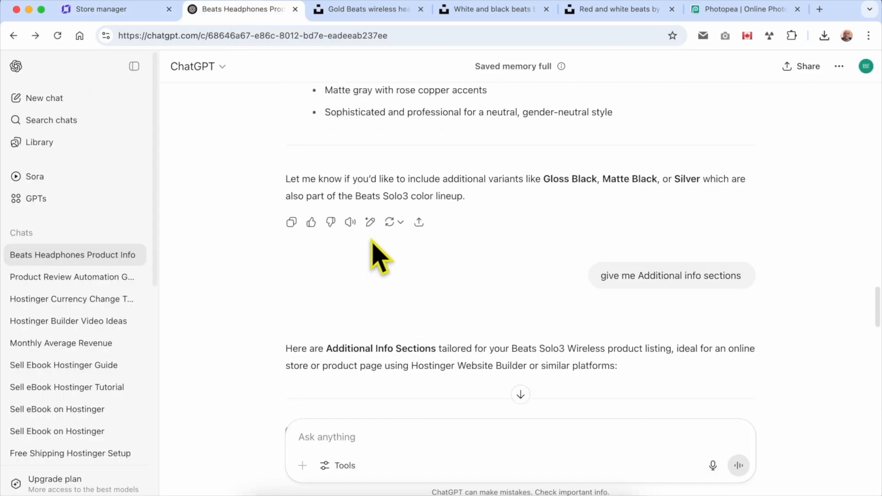
scroll(349, 276, "down", 5)
left_click_drag(304, 352, 360, 354)
scroll(391, 344, "down", 6)
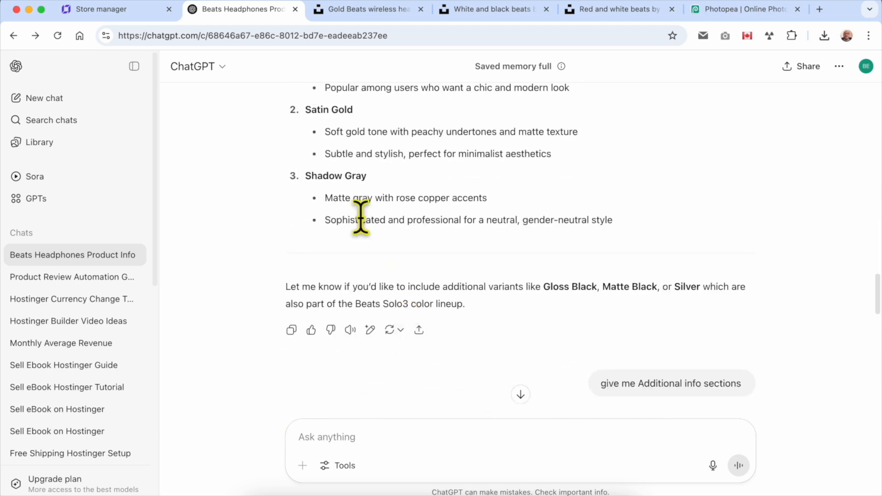
scroll(360, 221, "up", 1)
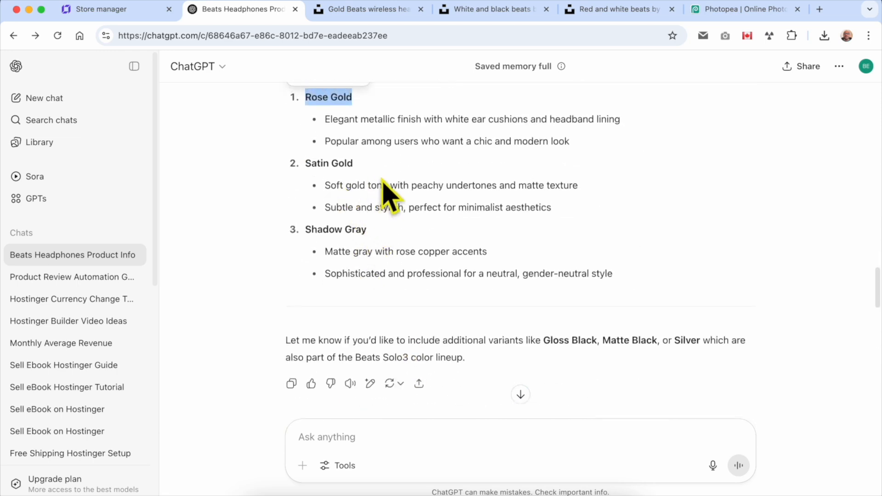
scroll(369, 244, "up", 1)
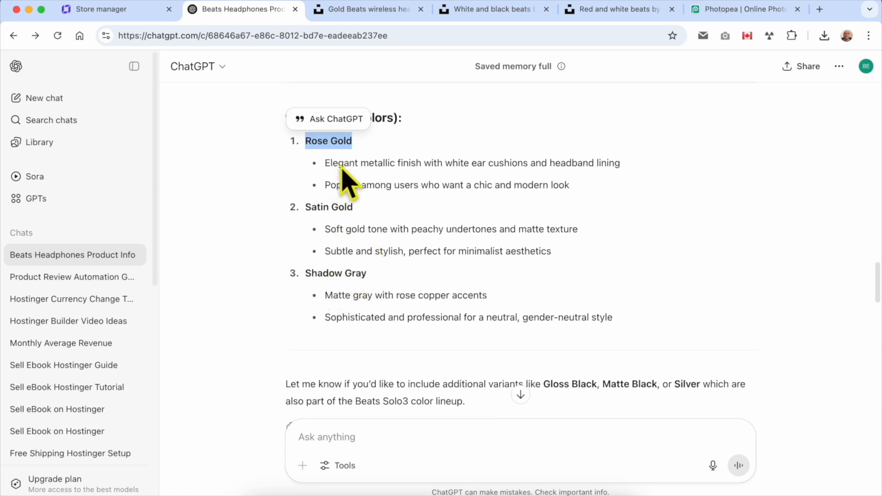
left_click_drag(304, 207, 352, 208)
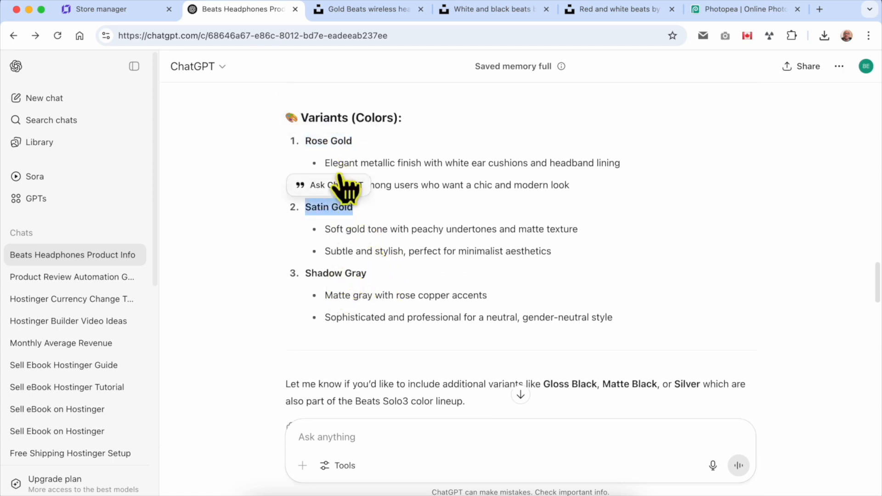
left_click(247, 40)
type("Satin Gold")
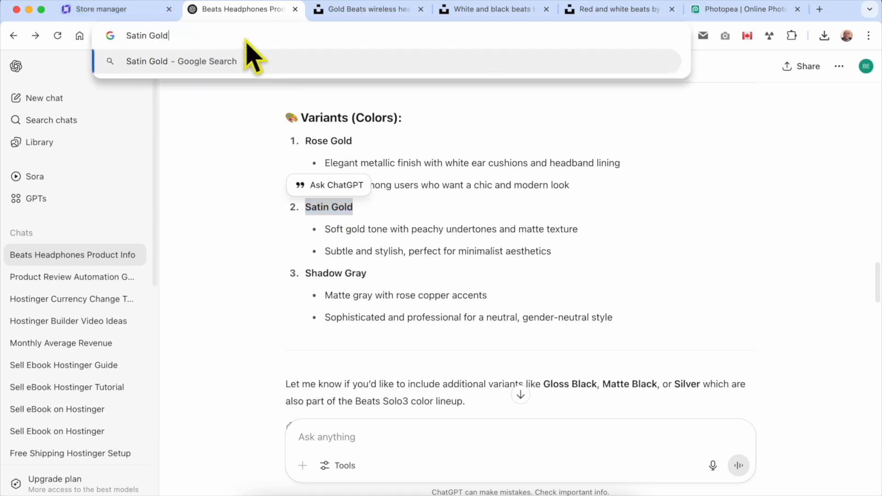
key("Return")
left_click(22, 36)
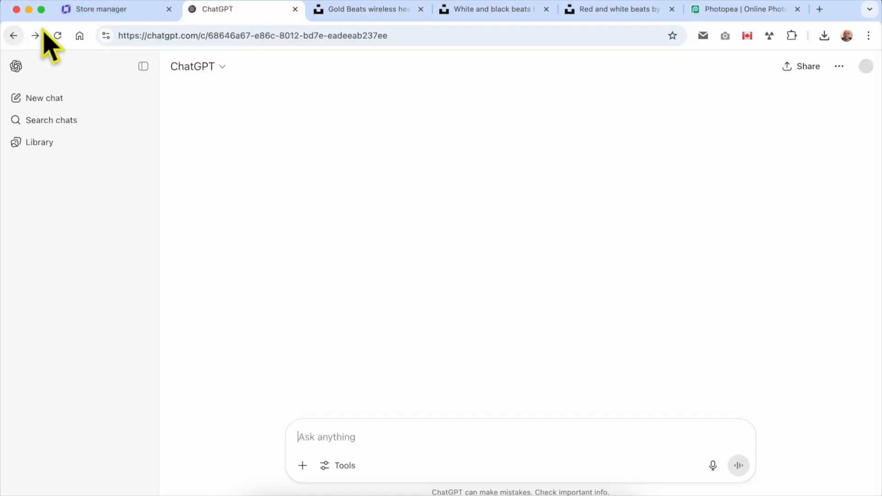
- Return to the store manager and enter Satin Gold as the first selection of the Color option
left_click(92, 10)
left_click(379, 318)
type("Satin Gold")
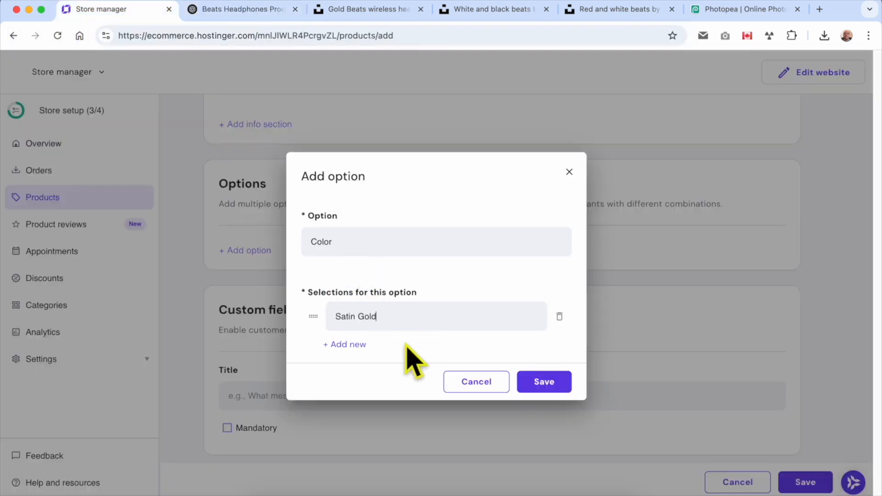
- Add a second Color selection and fill it with Rose Gold, copied from ChatGPT's Variants (Colors) list
left_click(350, 345)
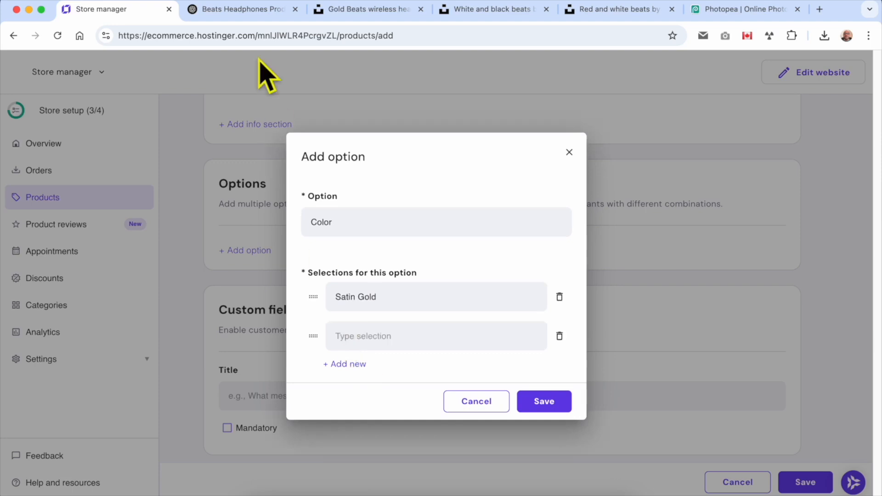
left_click(232, 9)
key("super+f")
type("Satin Gold")
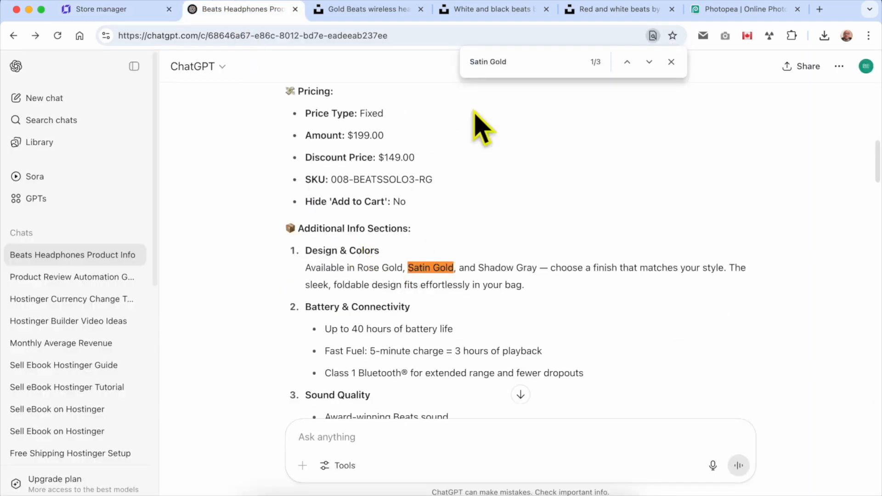
left_click(627, 61)
left_click(627, 61)
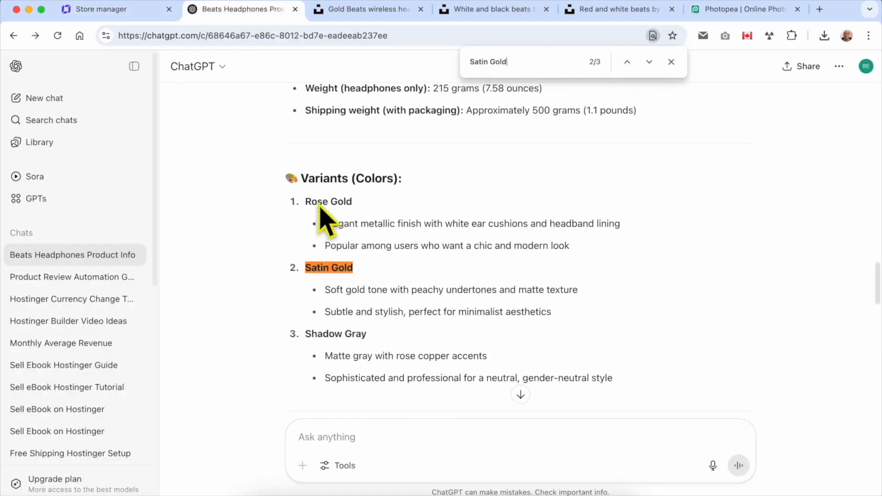
left_click_drag(305, 202, 351, 203)
key("super+c")
left_click(115, 10)
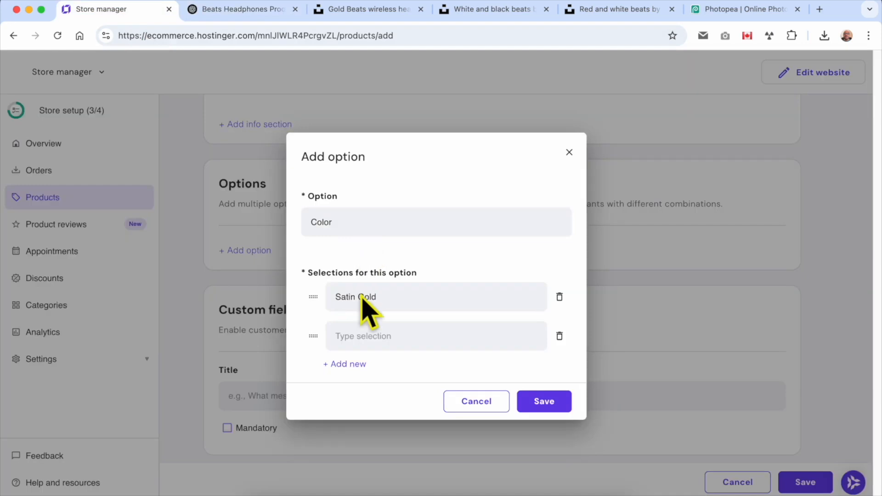
left_click(367, 338)
key("super+v")
left_click(243, 9)
left_click_drag(306, 334, 360, 336)
key("super+c")
left_click(115, 10)
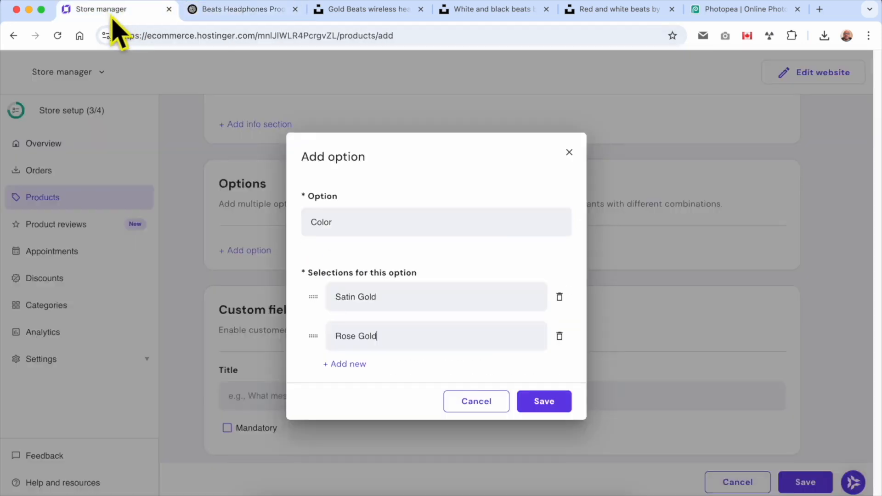
left_click(243, 9)
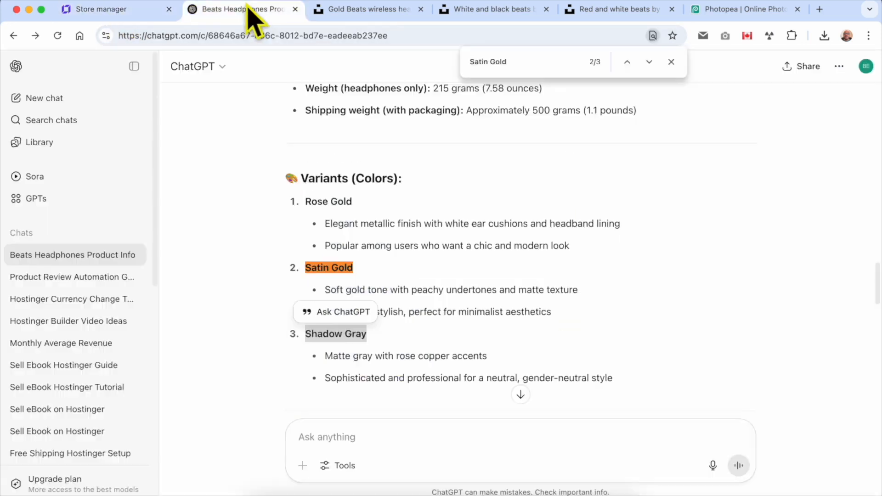
left_click(126, 10)
- Preview the New Project images in the Downloads folder to check the headphone colors, and return to the option form
left_click(261, 494)
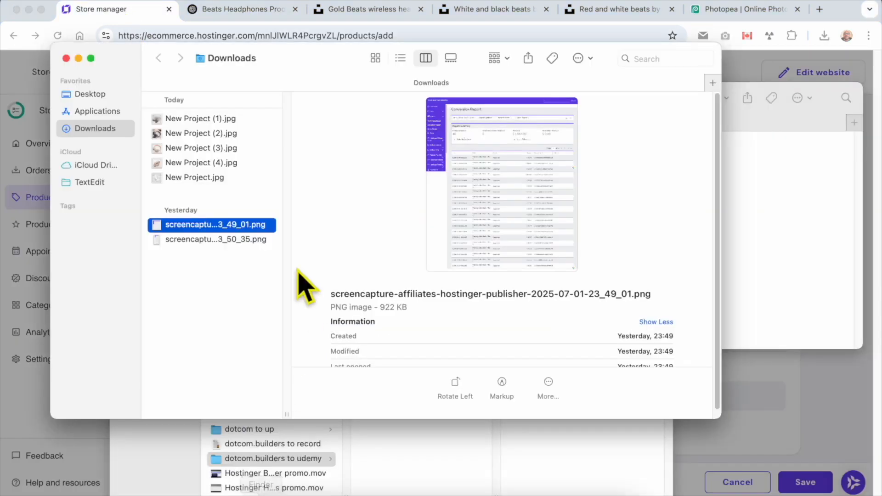
left_click(211, 148)
left_click(199, 177)
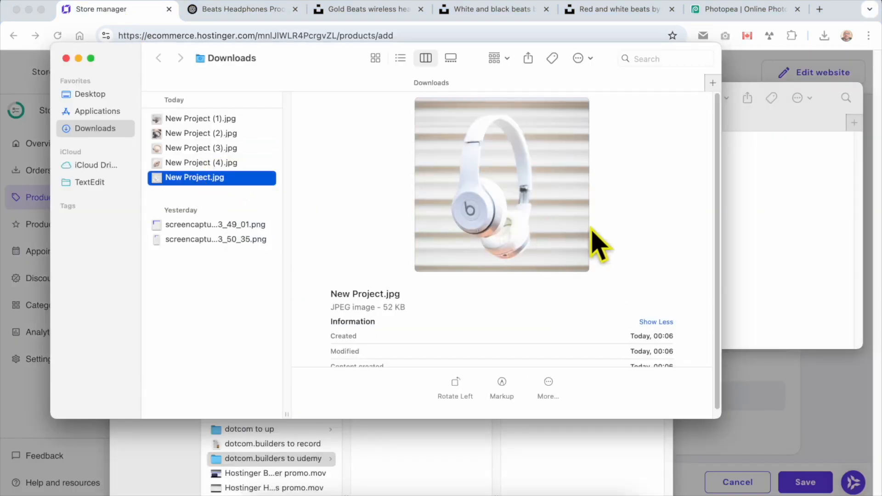
left_click(767, 415)
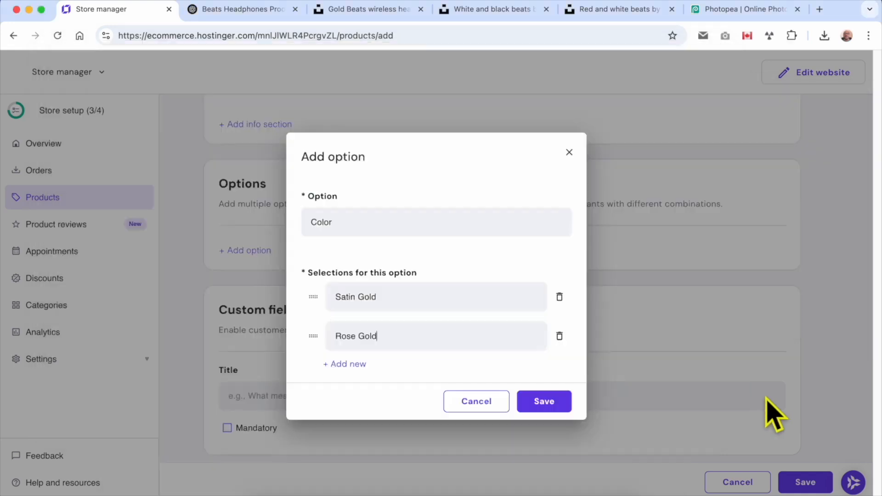
- Add White as the third Color selection and save the option
left_click(355, 366)
type("White")
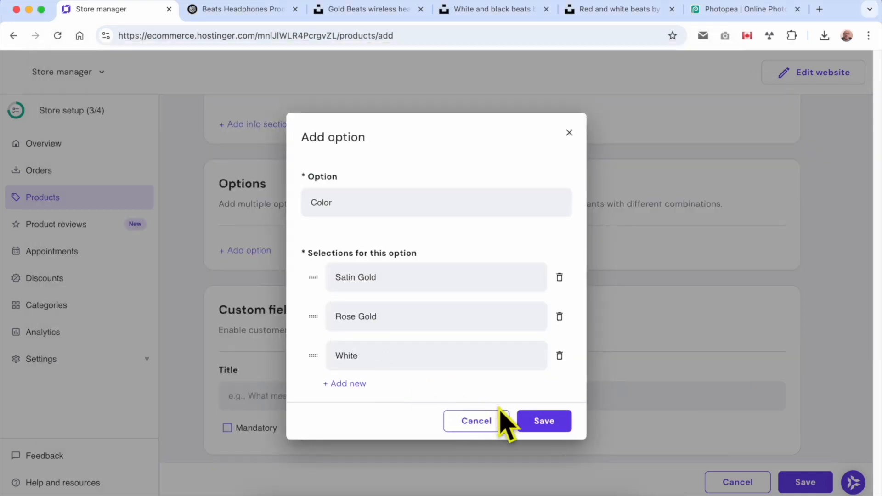
left_click(551, 423)
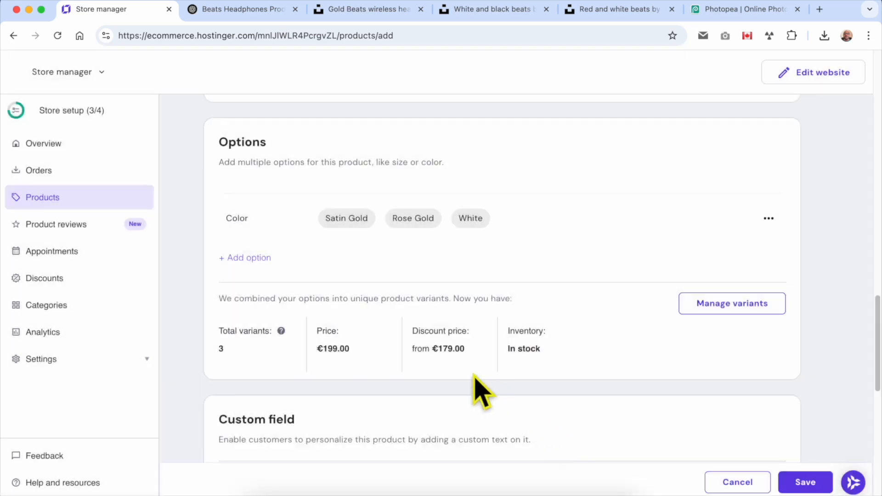
double_click(242, 151)
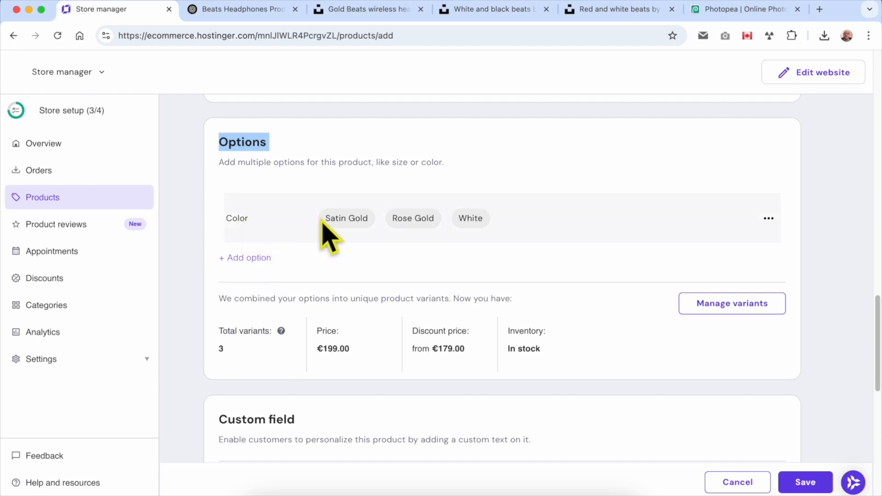
left_click(250, 258)
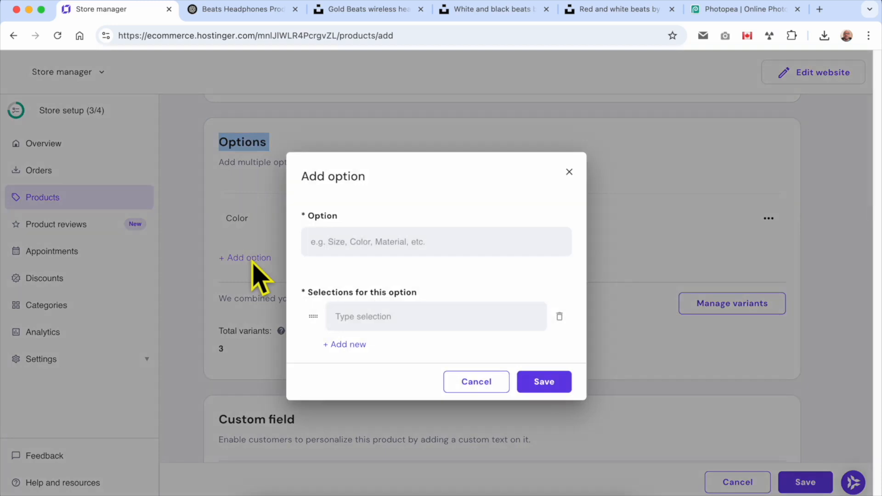
left_click(326, 250)
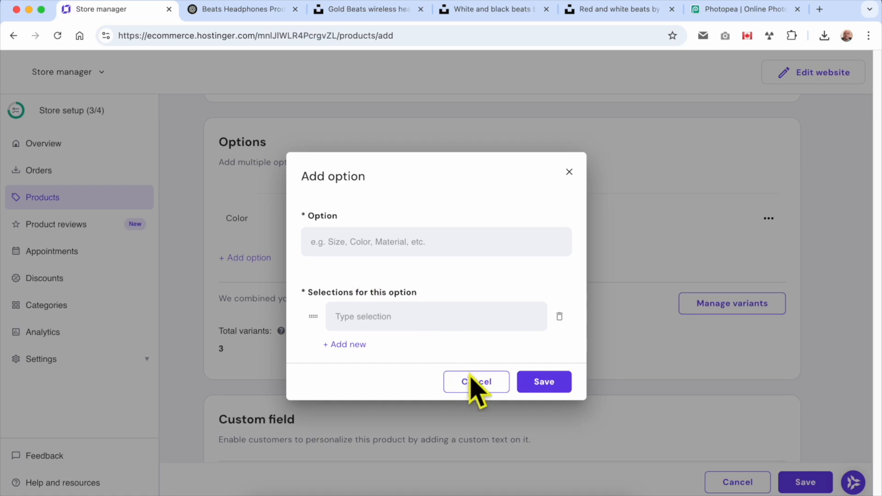
left_click(568, 173)
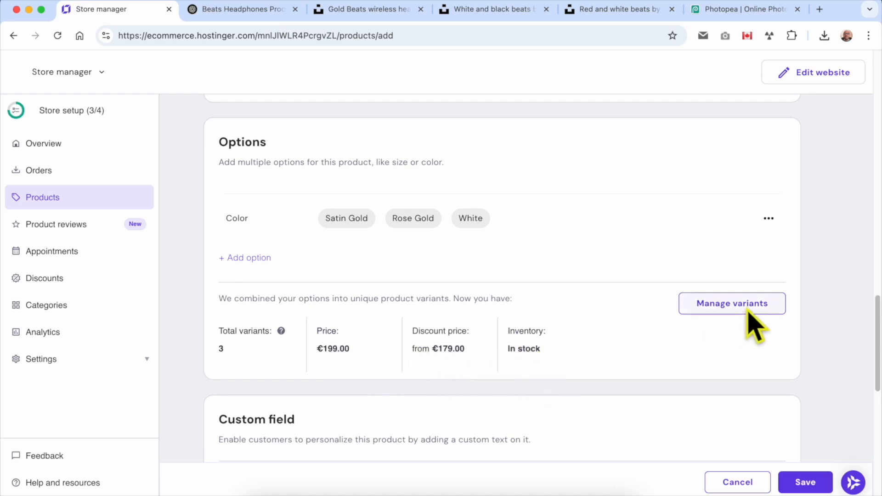
left_click(769, 218)
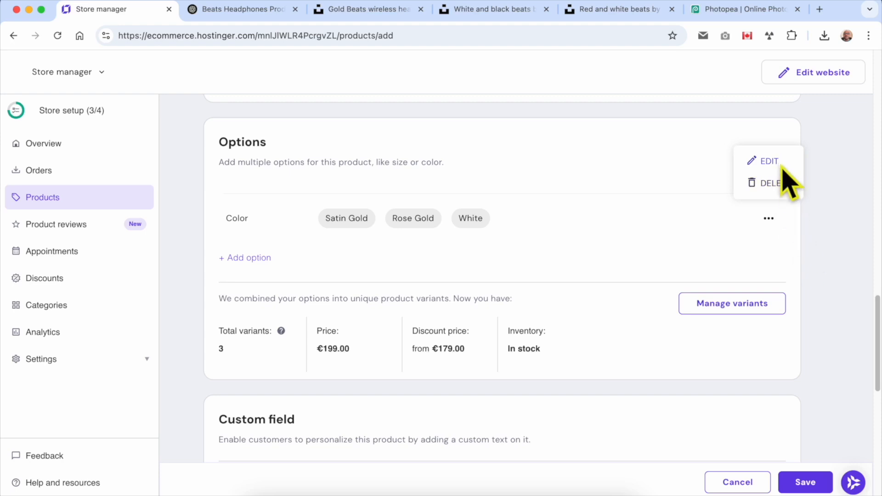
left_click(777, 164)
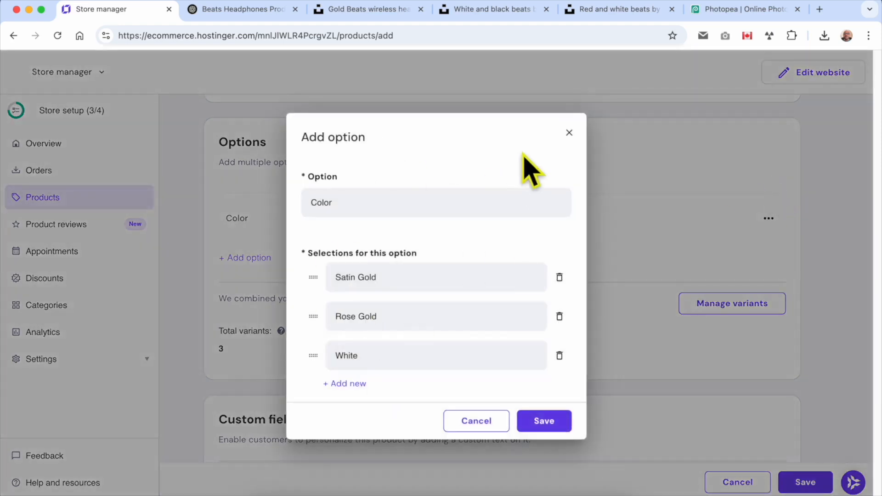
left_click(569, 133)
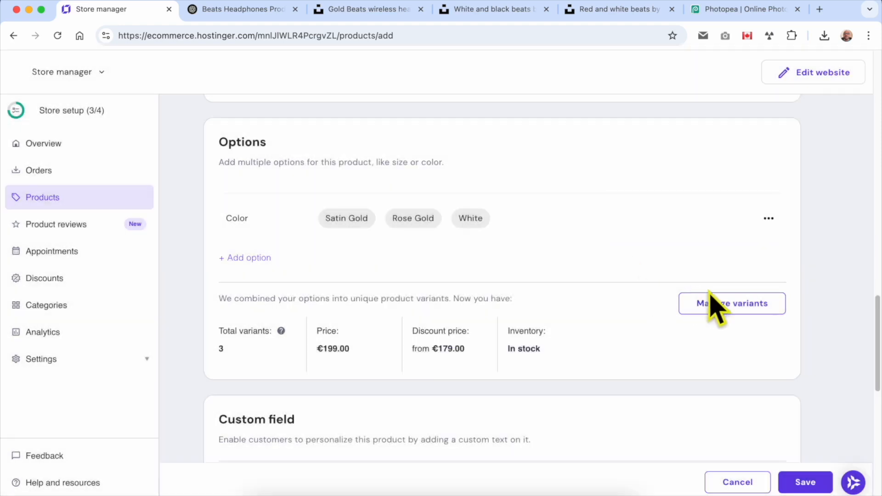
- In the variant settings, assign the second product image to Satin Gold, the fourth to Rose Gold and the fifth to White
left_click(745, 317)
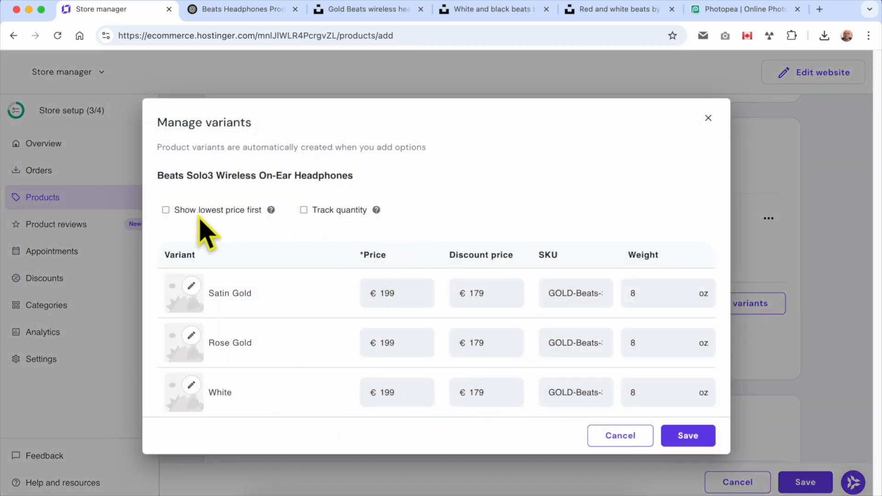
left_click(191, 287)
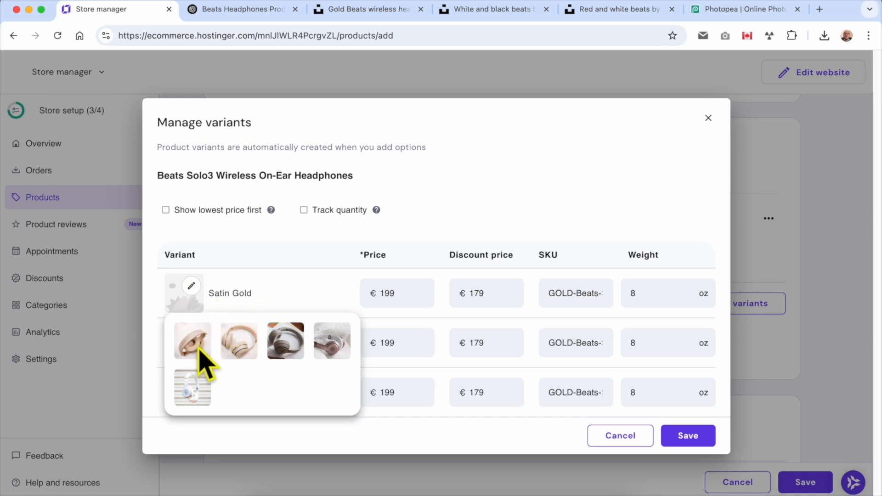
left_click(232, 348)
left_click(196, 350)
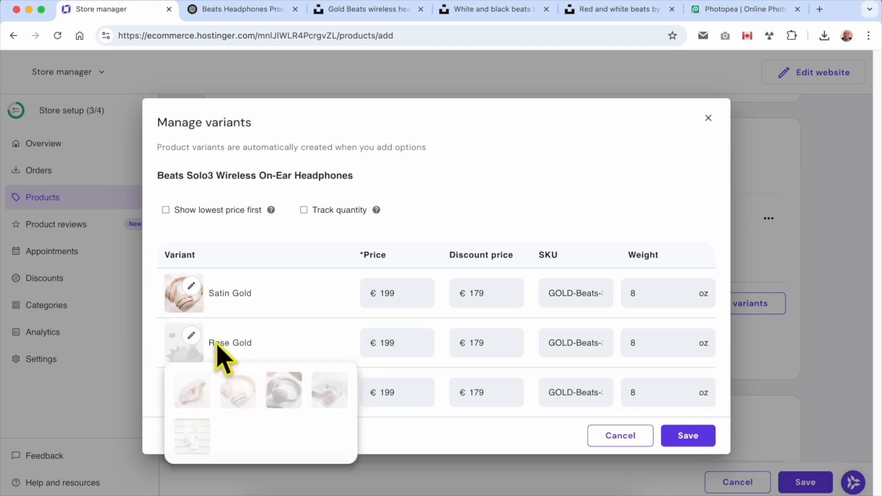
left_click(323, 392)
left_click(203, 396)
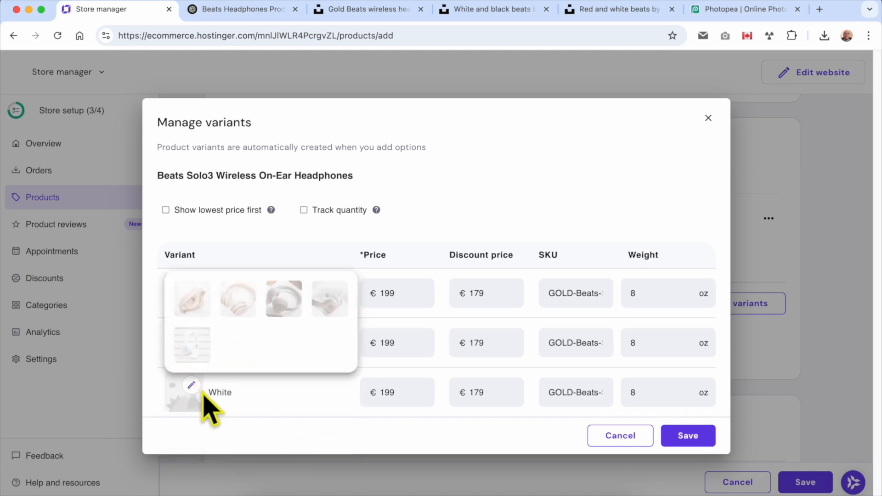
left_click(204, 343)
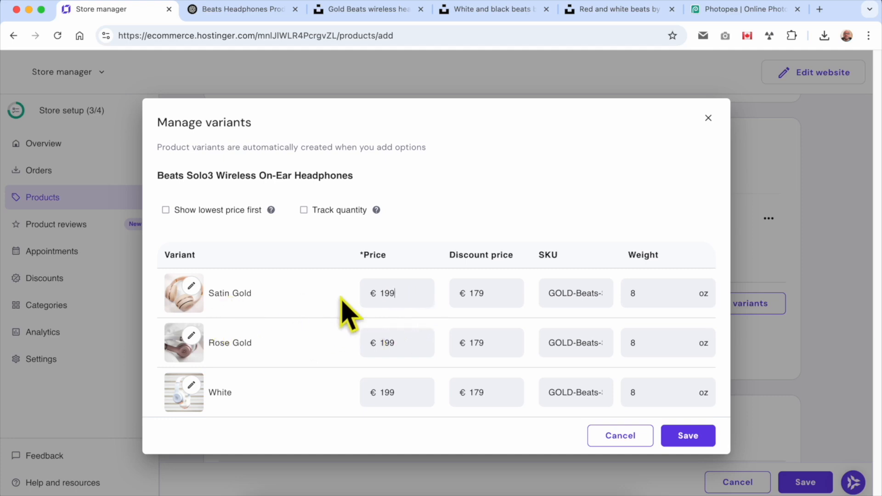
- Set the Rose Gold variant's price to €249 and its discount price to €199
left_click_drag(407, 297, 360, 295)
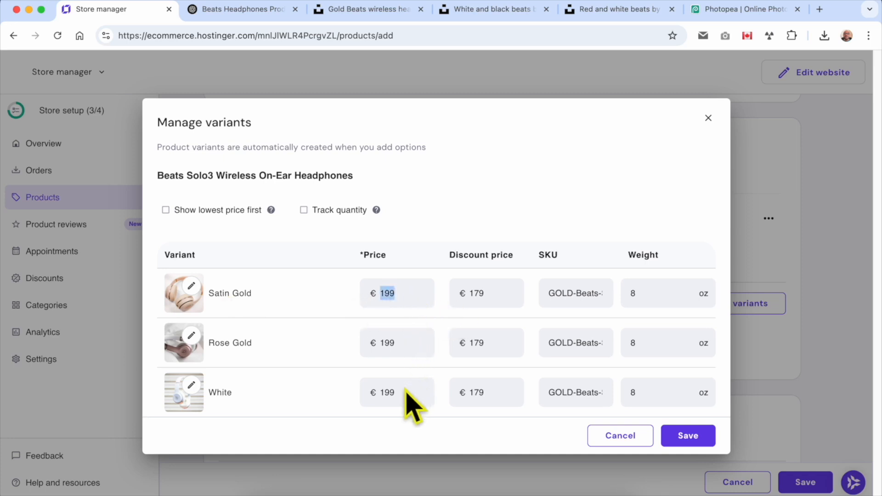
left_click(410, 349)
type("240")
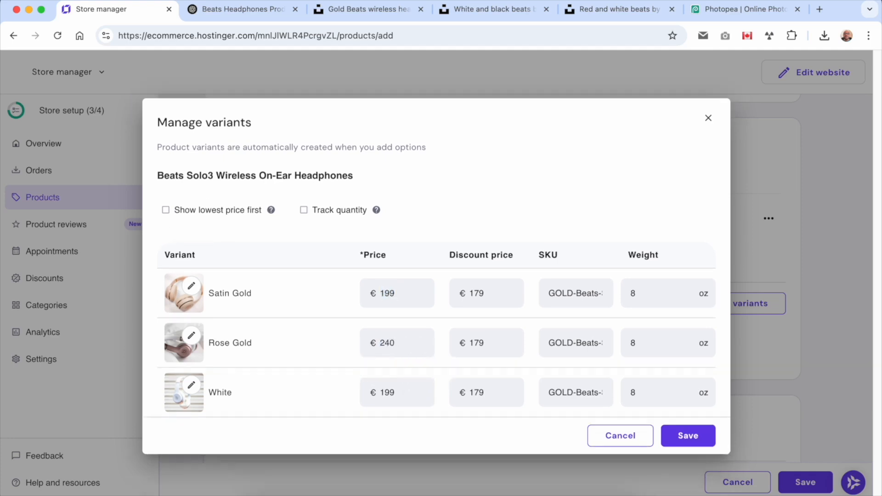
key("BackSpace")
type("9")
type("2")
left_click_drag(489, 348, 471, 351)
- Prefix the Satin Gold SKU with Satin and the Rose Gold SKU with Rose, and replace GOLD with White in the White SKU
left_click(565, 299)
left_click(551, 294)
type("Satin")
type("r")
key("BackSpace")
key("BackSpace")
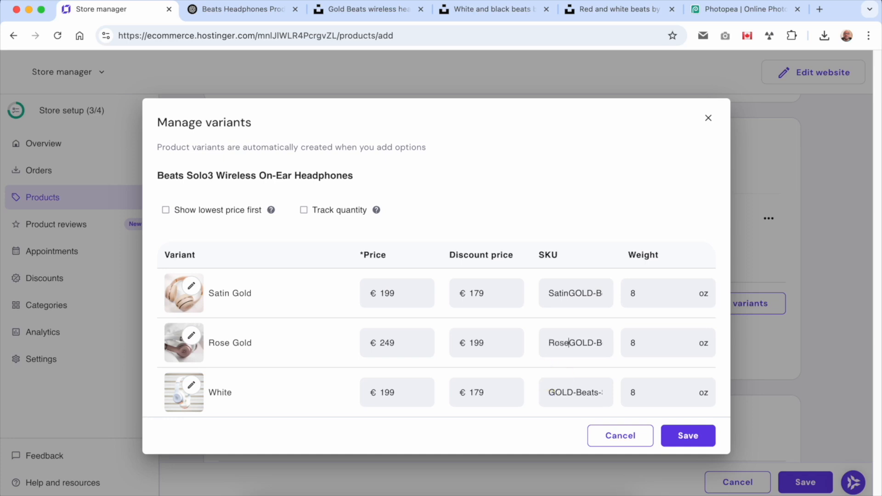
left_click(550, 392)
type("White")
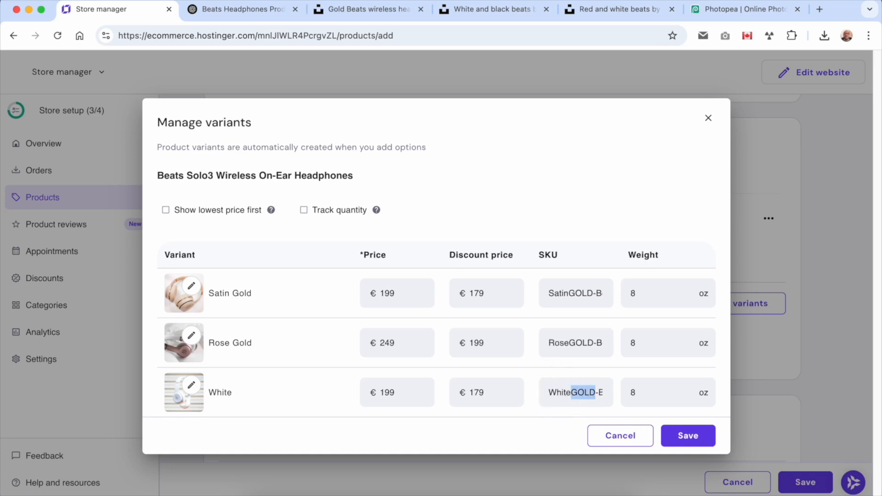
left_click(671, 296)
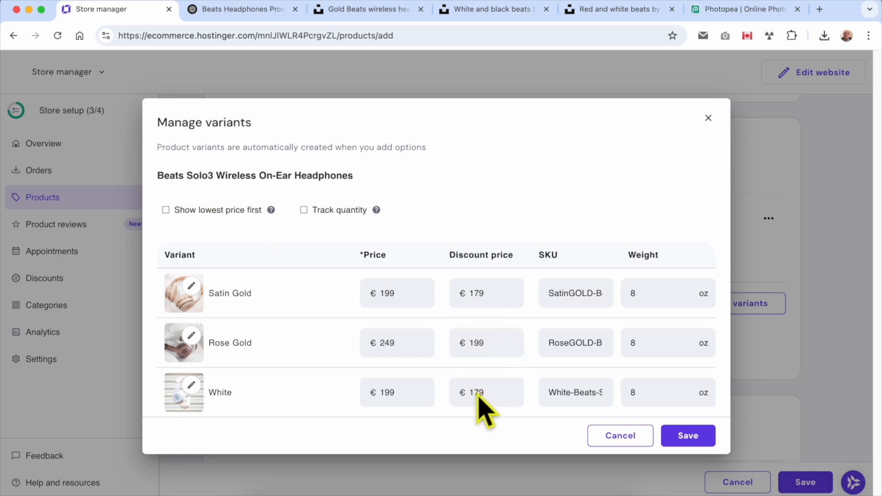
- Set the Satin Gold variant's discount price to €159, leaving White's discount price at €179
left_click_drag(482, 397, 475, 397)
type("1")
key("BackSpace")
key("BackSpace")
key("BackSpace")
left_click(495, 296)
key("BackSpace")
double_click(478, 293)
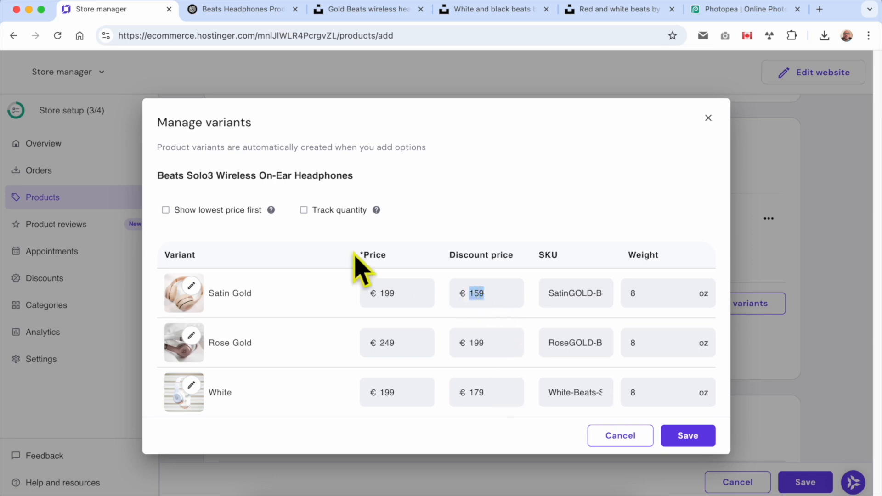
- Enable showing the lowest price first and quantity tracking for the variants
left_click(164, 210)
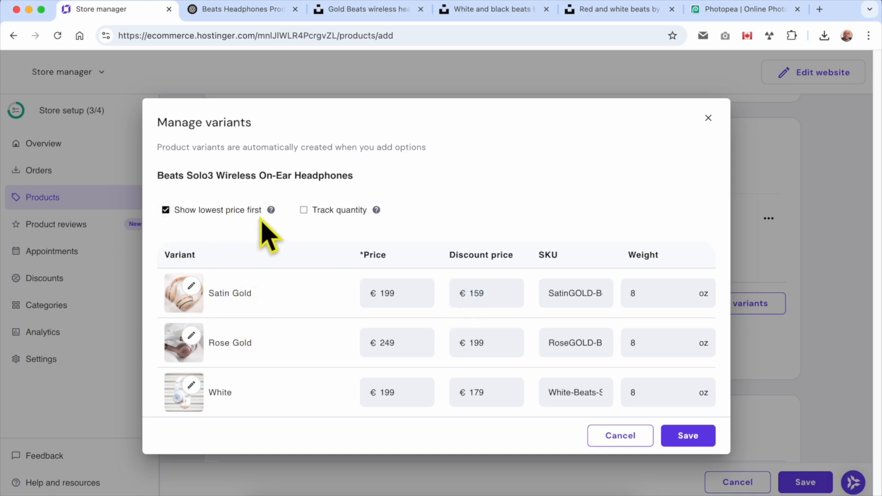
mouse_move(272, 211)
left_click(319, 211)
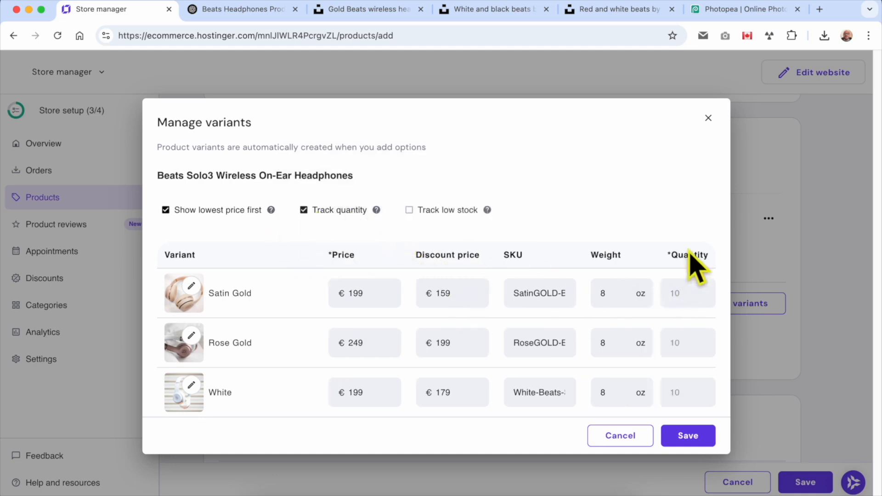
- Set the stock quantity to 10 for Satin Gold, 10 for Rose Gold and 5 for White
left_click(690, 297)
type("10")
left_click(691, 345)
type("10")
left_click(693, 397)
type("5")
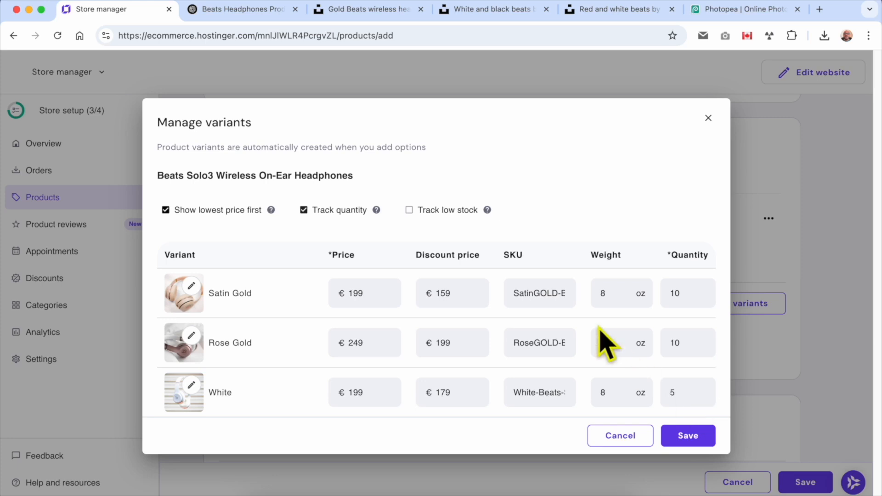
- Enable low stock tracking with a threshold of 3 for all three variants and save the variant settings
left_click(444, 212)
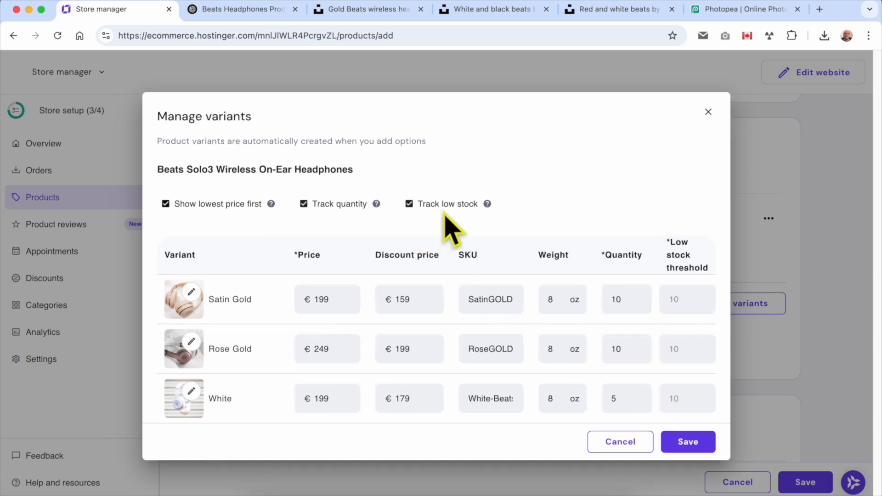
left_click(694, 302)
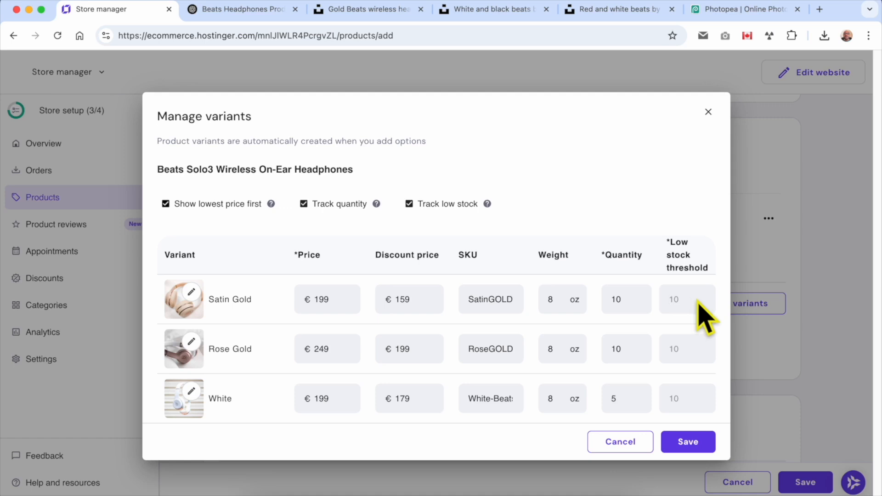
type("3")
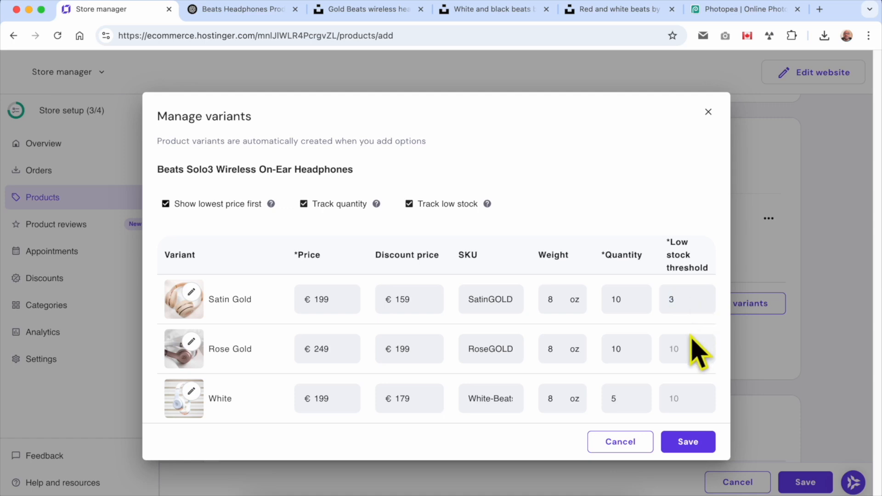
left_click(691, 342)
type("3")
left_click(689, 398)
type("3")
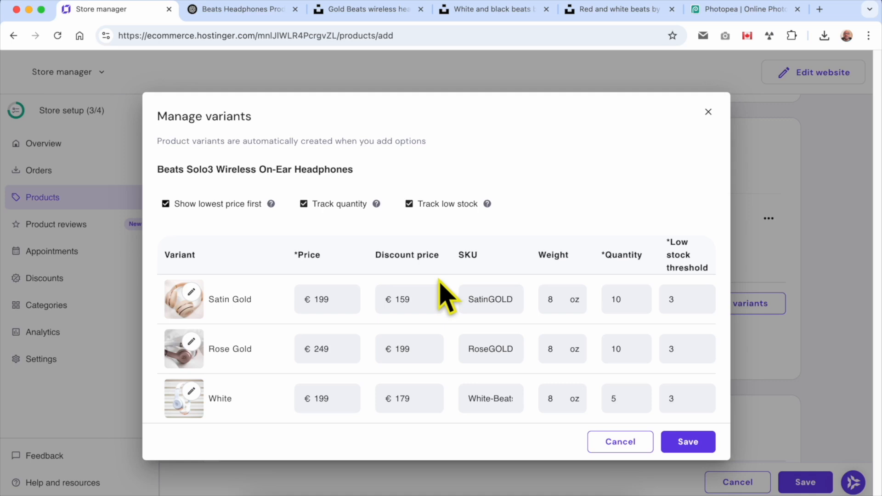
left_click(693, 447)
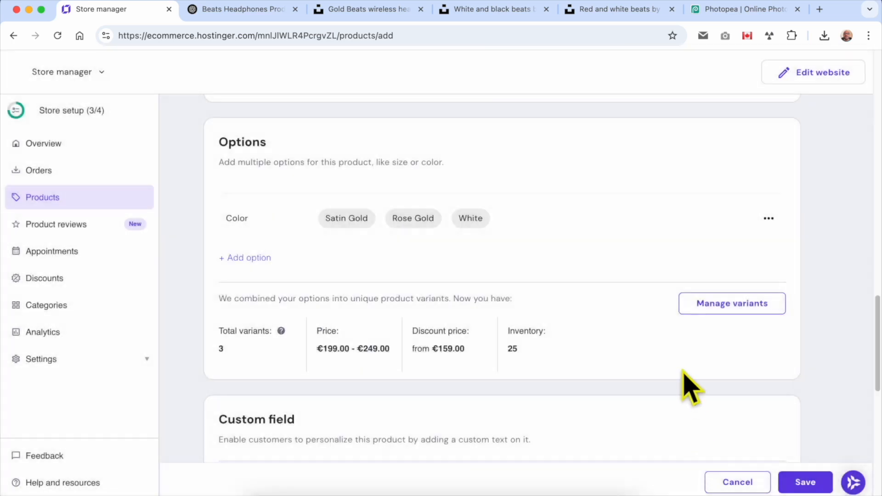
- Examine the Custom field section, including its title and Mandatory setting, and look back over the product description
scroll(679, 384, "down", 6)
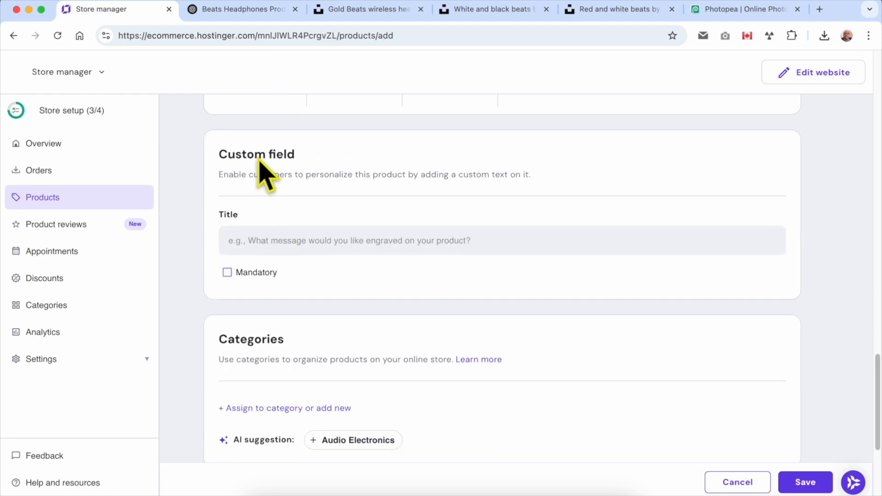
double_click(262, 158)
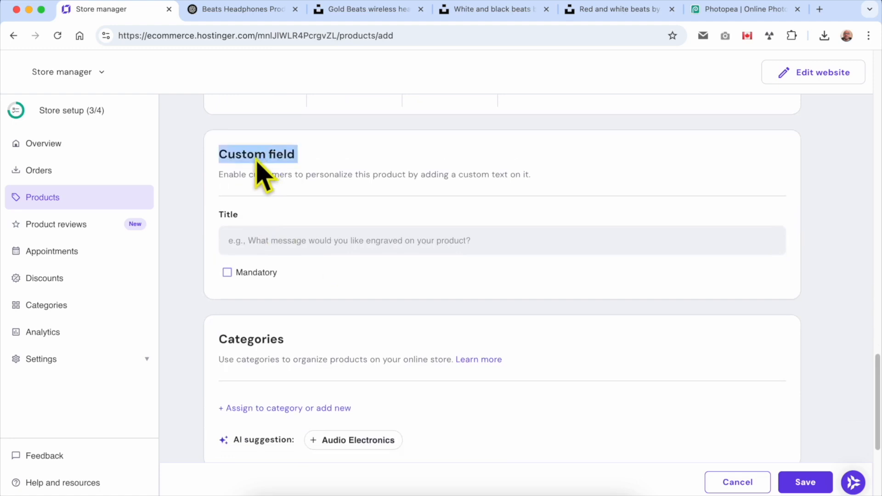
left_click(282, 178)
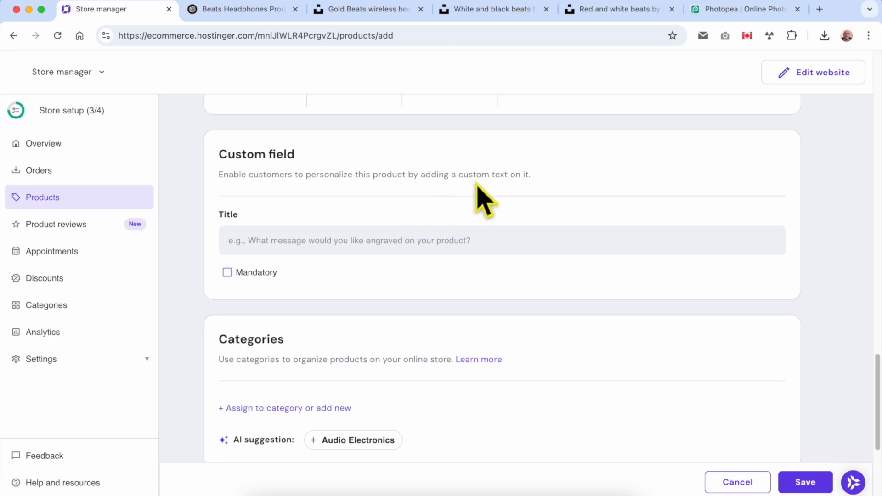
left_click(227, 272)
left_click(275, 243)
left_click(234, 272)
scroll(388, 287, "up", 15)
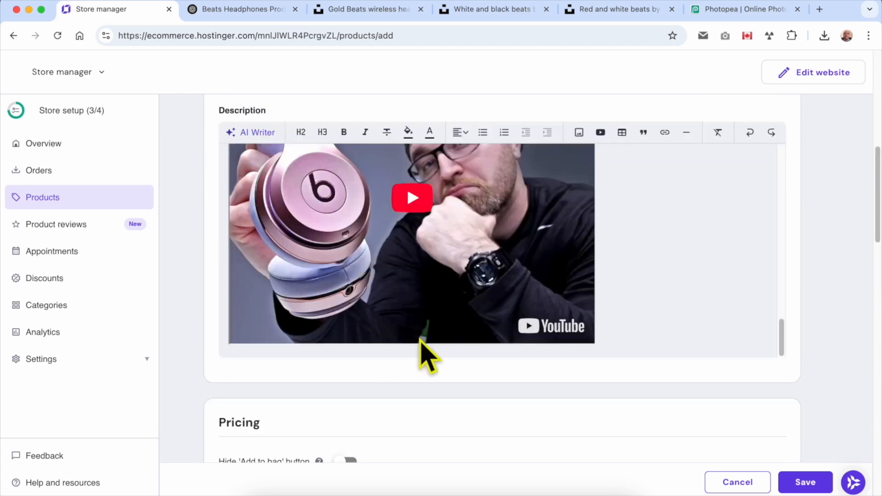
scroll(427, 358, "down", 15)
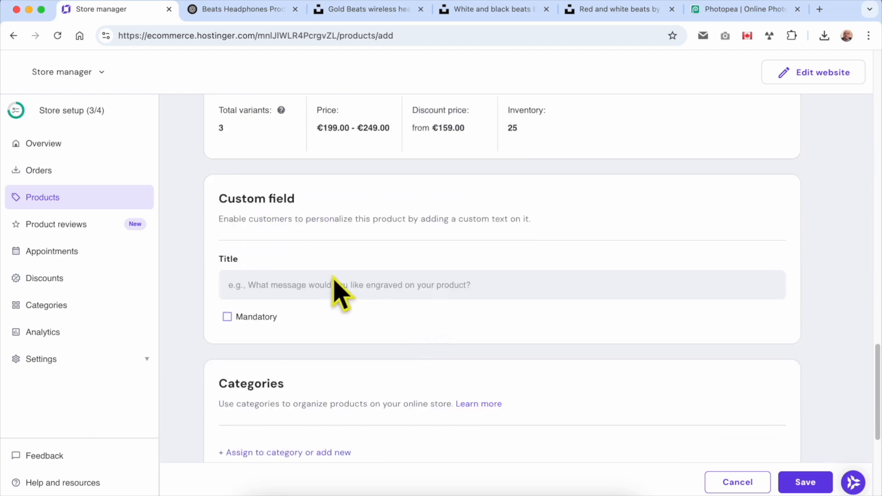
- Create a new category named Earphone and assign the product to it
scroll(418, 331, "down", 5)
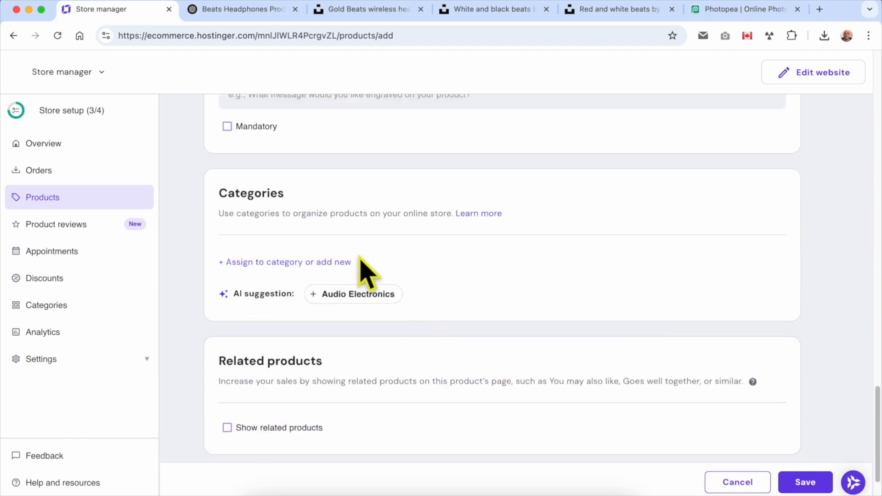
double_click(236, 196)
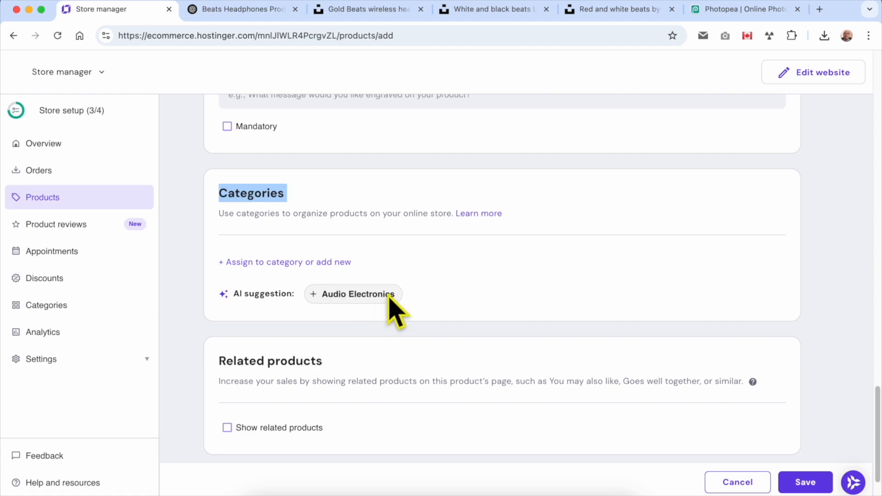
left_click(289, 264)
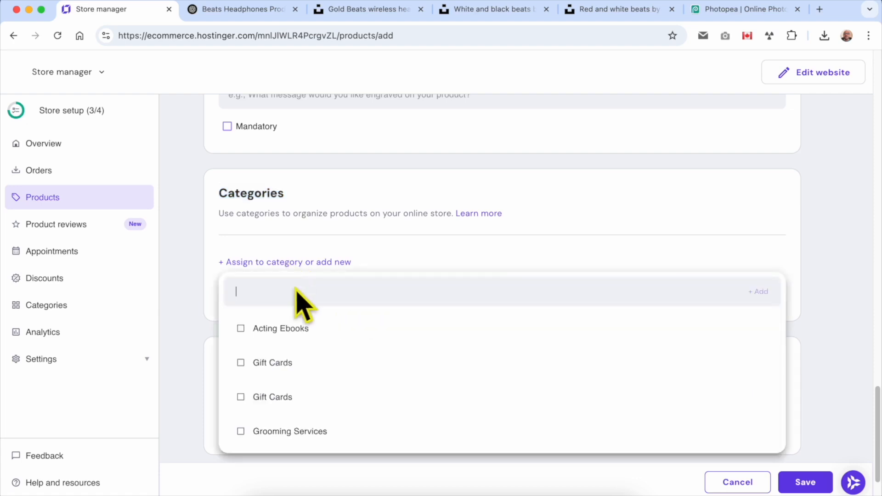
type("Earphone")
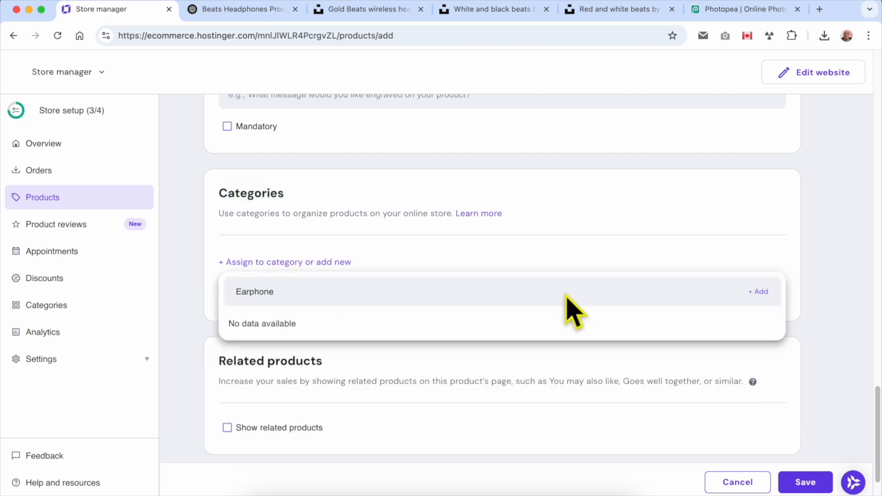
left_click(758, 291)
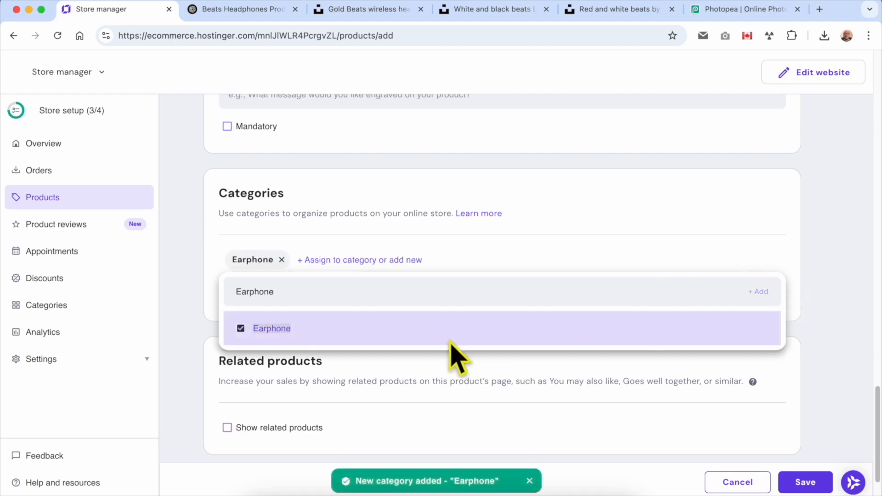
left_click(779, 252)
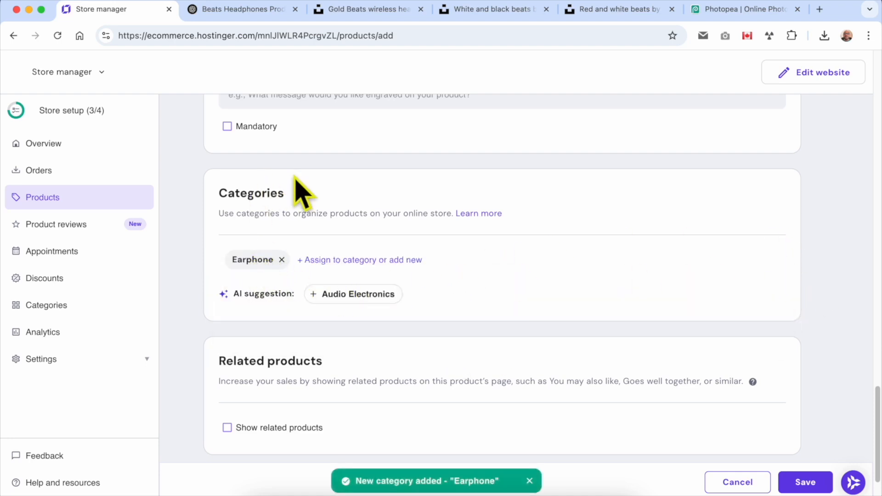
- Show related products on the product page with the section title "You may also like:" and the category All products
scroll(514, 236, "down", 3)
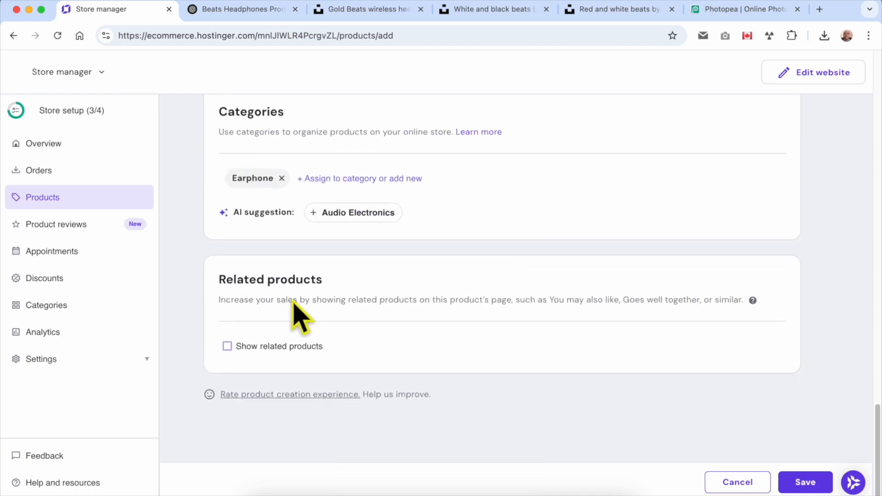
left_click_drag(219, 281, 382, 280)
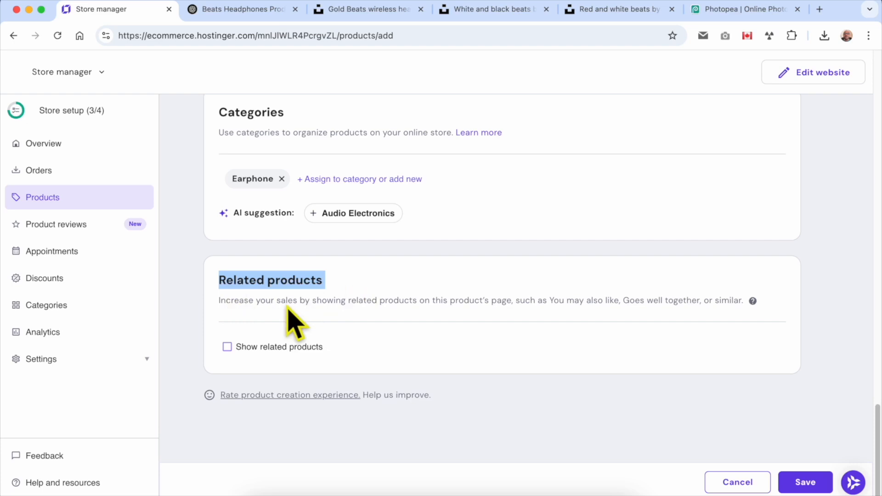
left_click(254, 350)
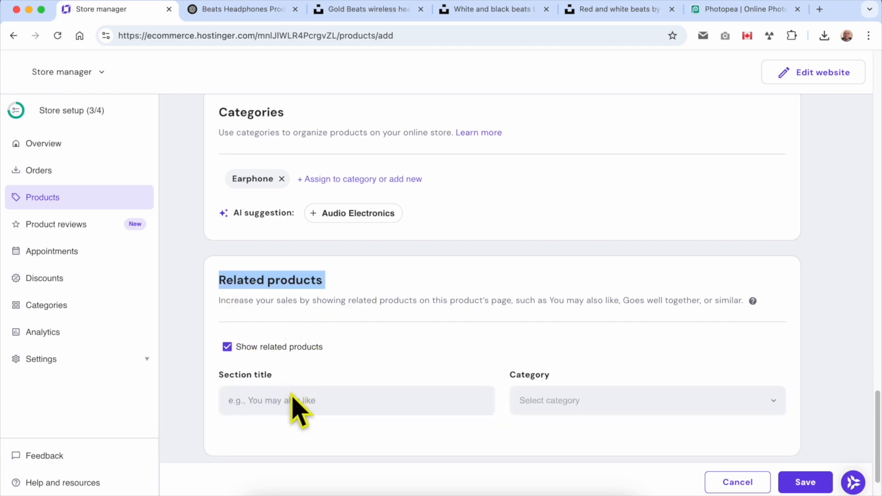
left_click(321, 401)
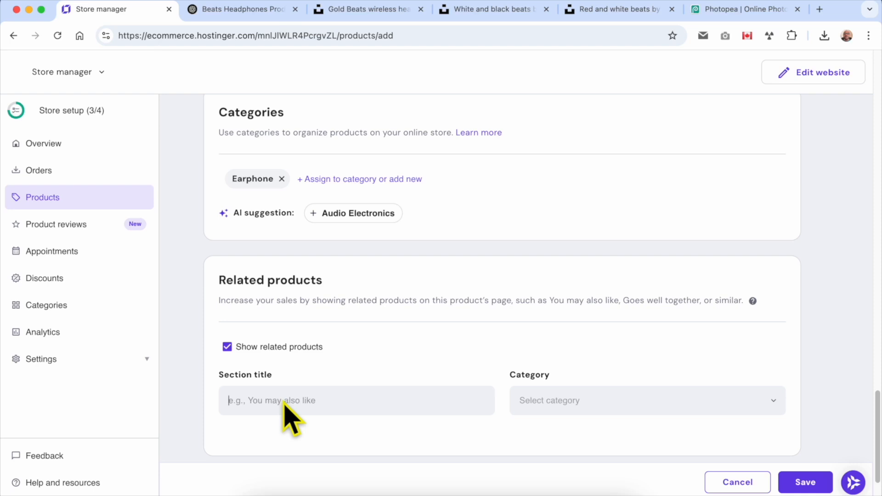
type("you may also like:")
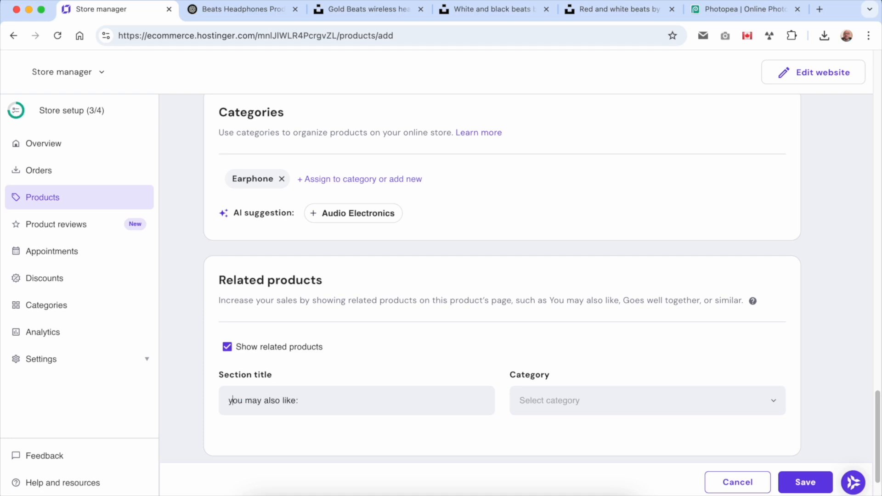
left_click(515, 400)
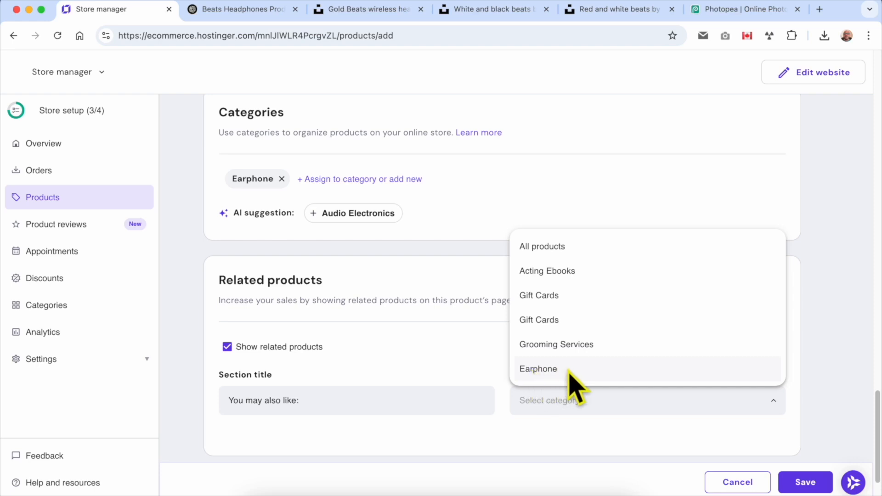
left_click(566, 253)
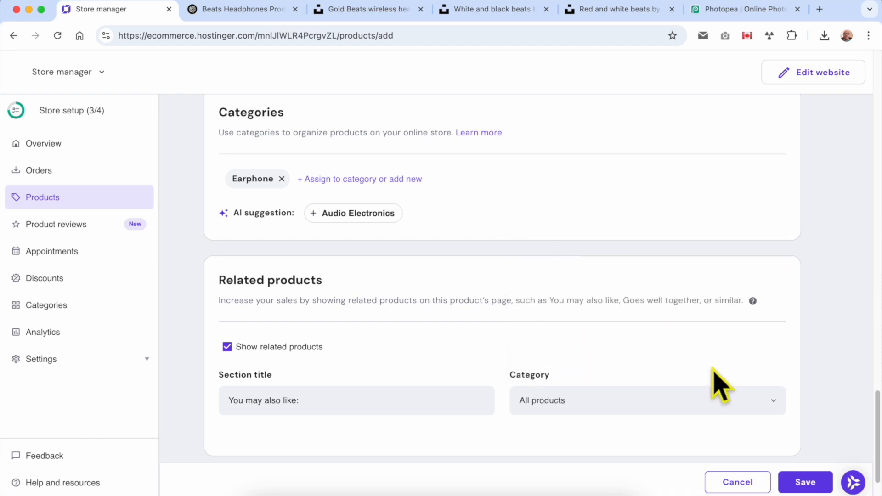
- Save the headphones product and publish the store changes to the live website
left_click(820, 480)
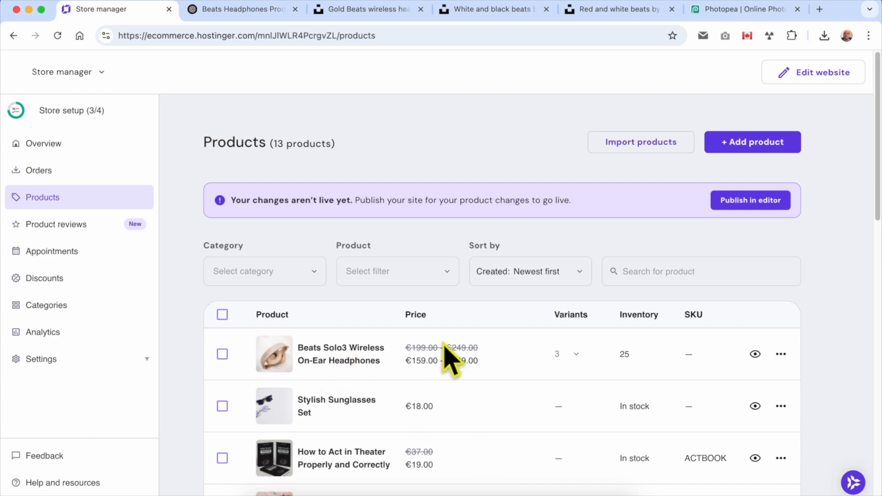
left_click(763, 205)
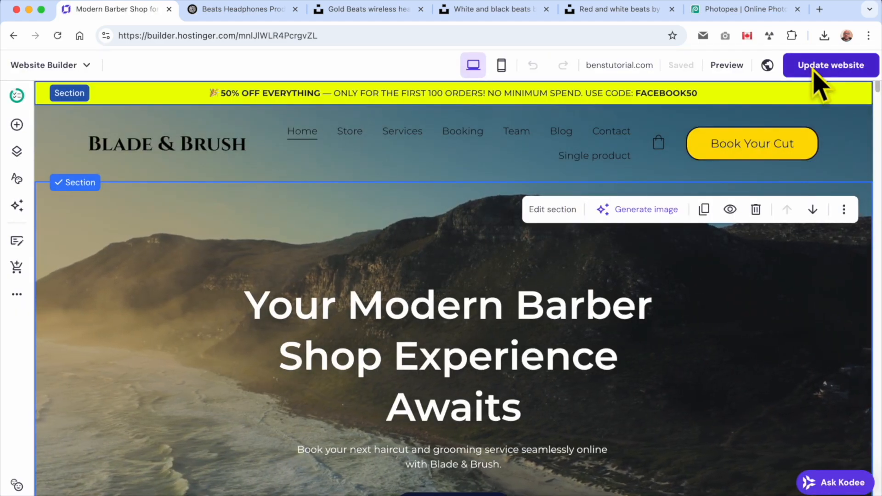
left_click(829, 69)
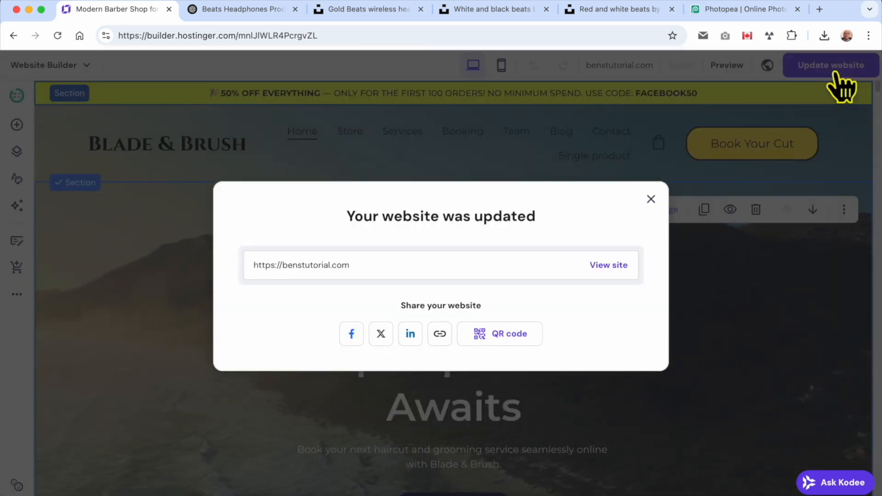
- Open the published site and go to the Beats Solo3 Wireless On-Ear Headphones product page from the Store
left_click(602, 265)
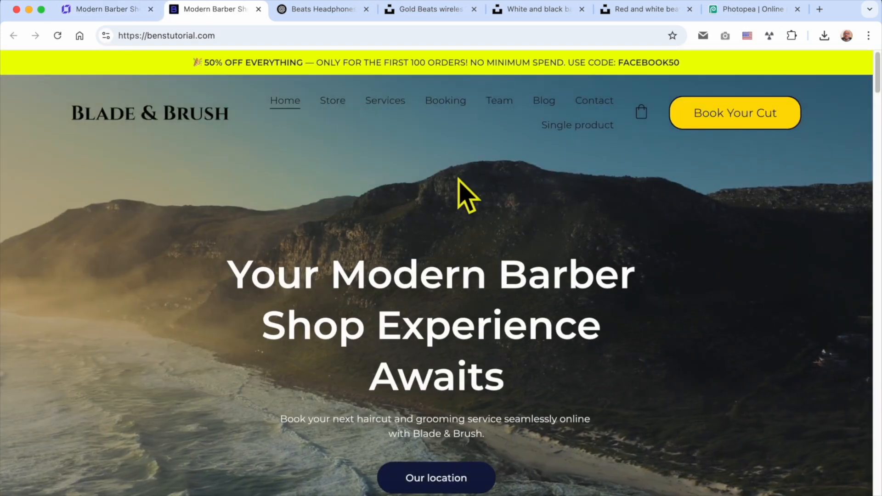
left_click(332, 105)
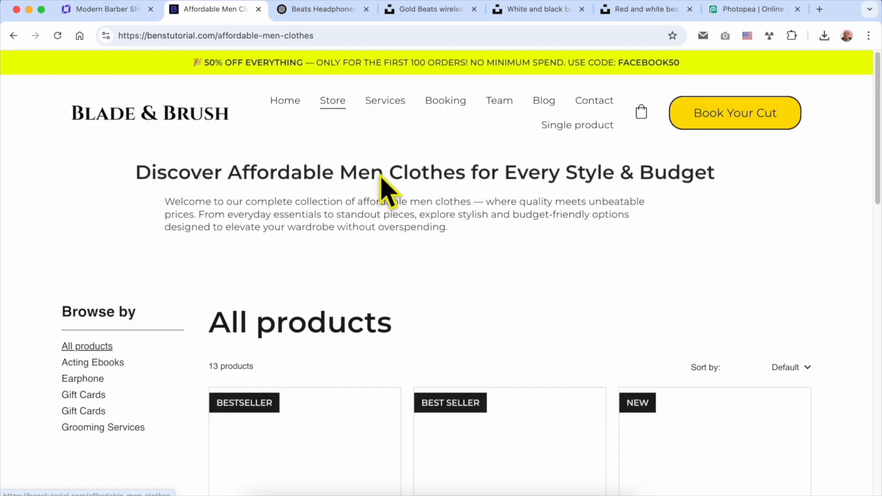
scroll(402, 207, "down", 6)
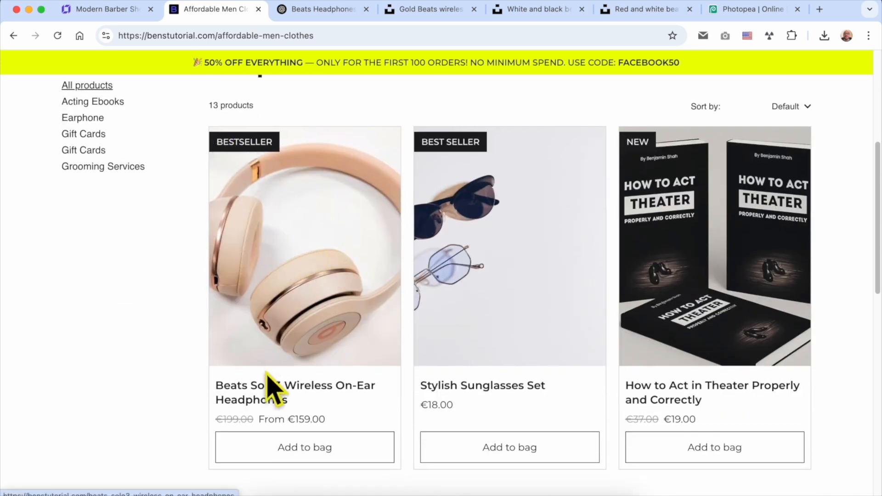
left_click(294, 255)
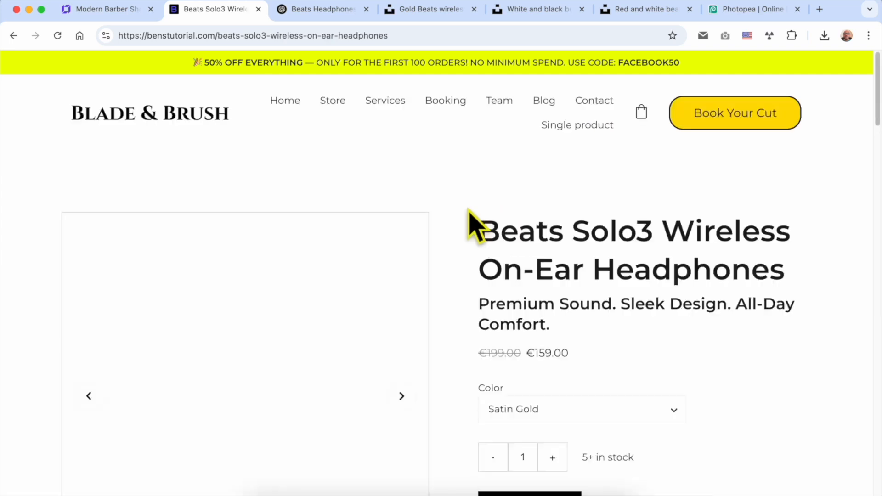
- Examine the product's title, tagline, original price and discounted price on the live product page
scroll(468, 227, "down", 3)
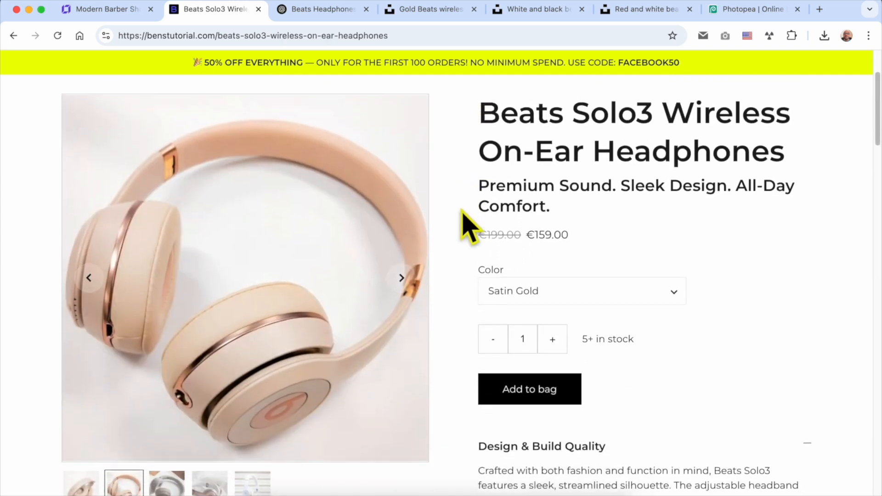
scroll(468, 227, "down", 1)
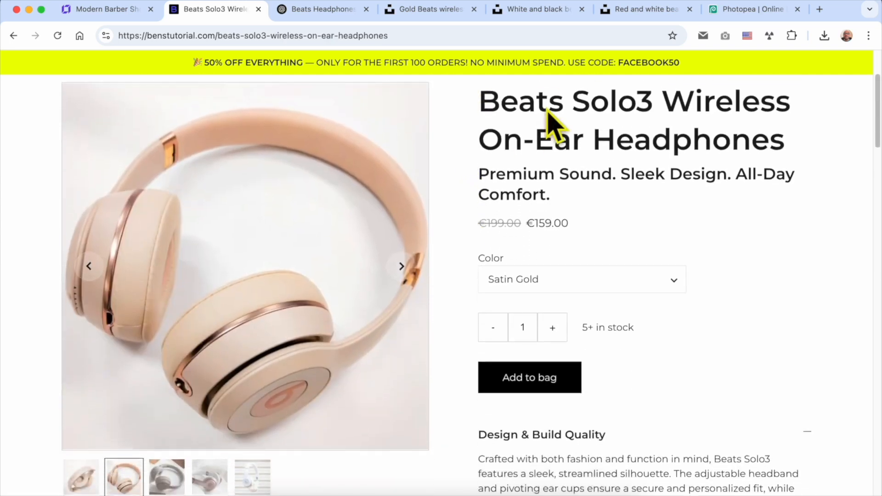
triple_click(546, 110)
triple_click(528, 177)
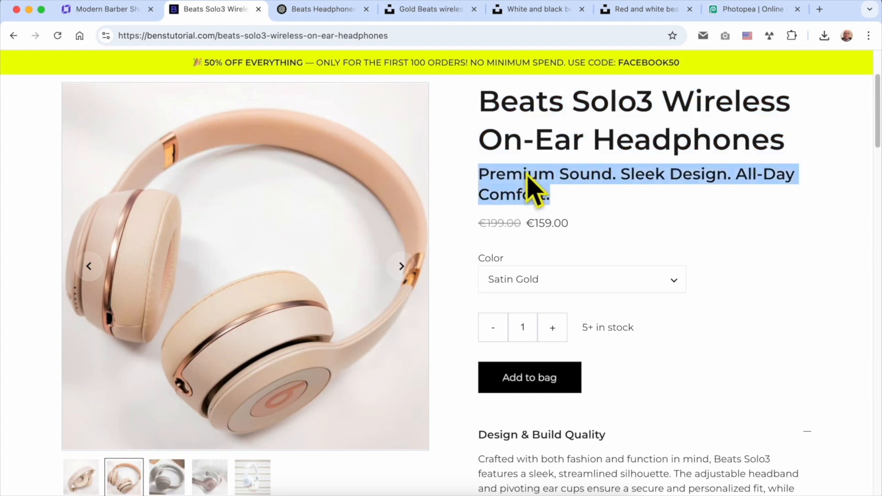
triple_click(501, 225)
left_click(545, 228)
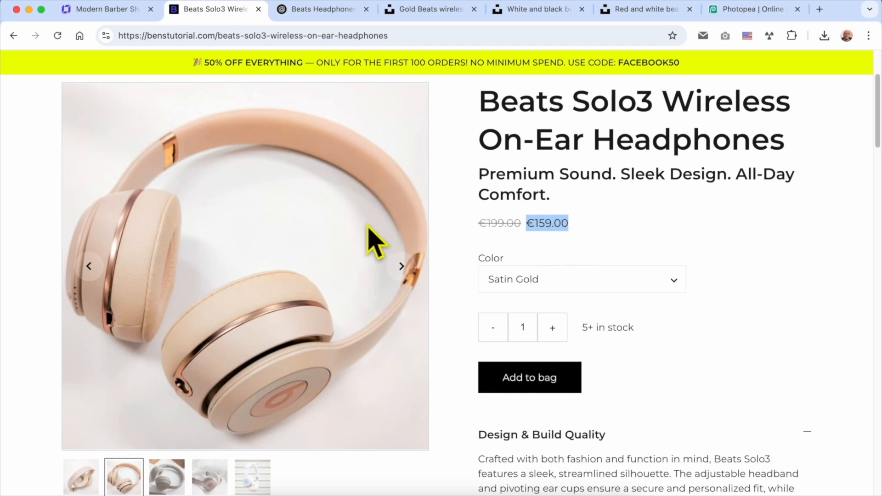
left_click(557, 234)
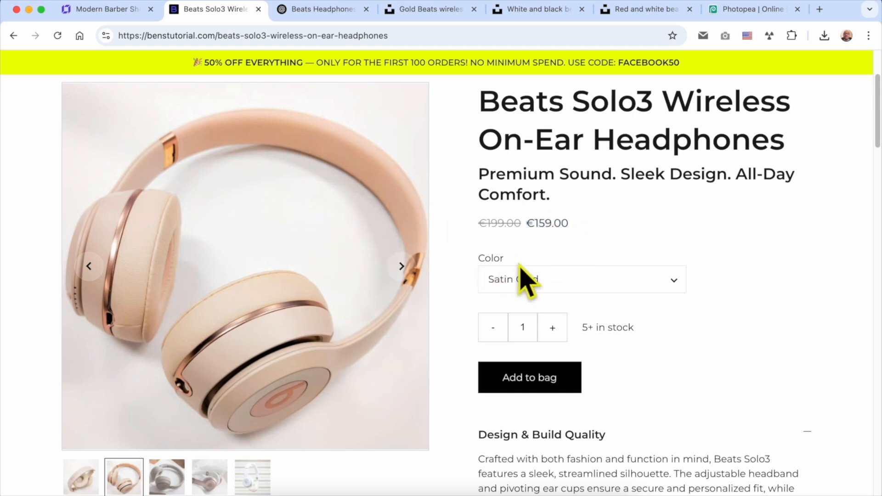
- Switch the product color to Rose Gold and to White to check each variant's image and price
left_click(557, 281)
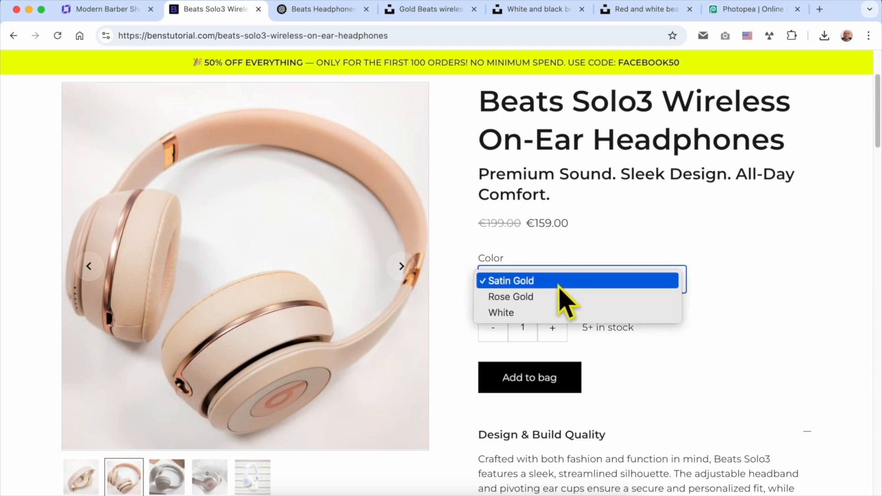
left_click(551, 299)
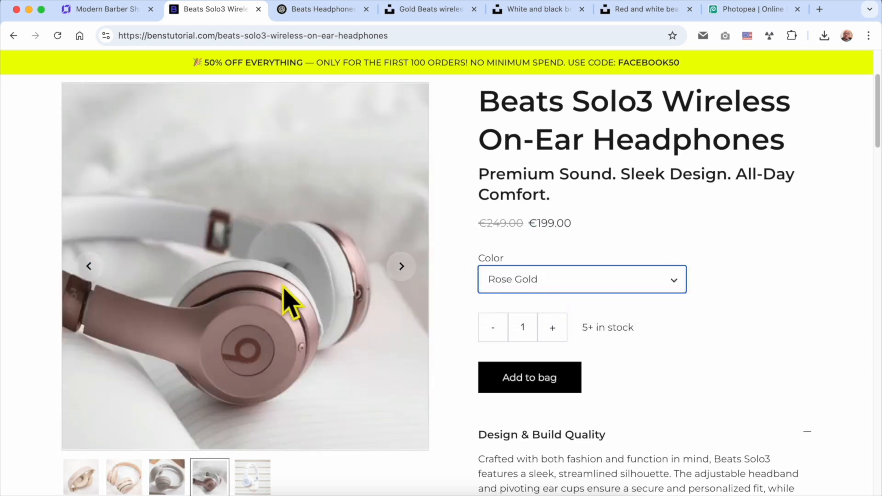
left_click(598, 290)
left_click(571, 303)
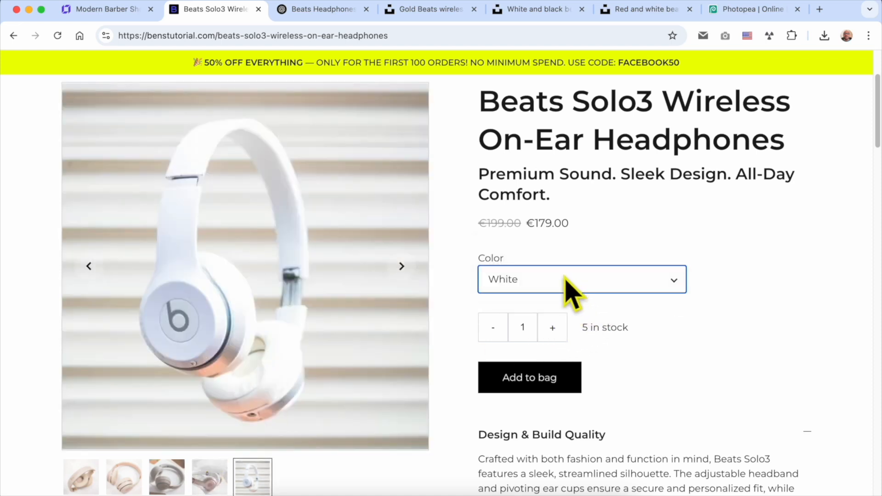
left_click(569, 288)
left_click(354, 281)
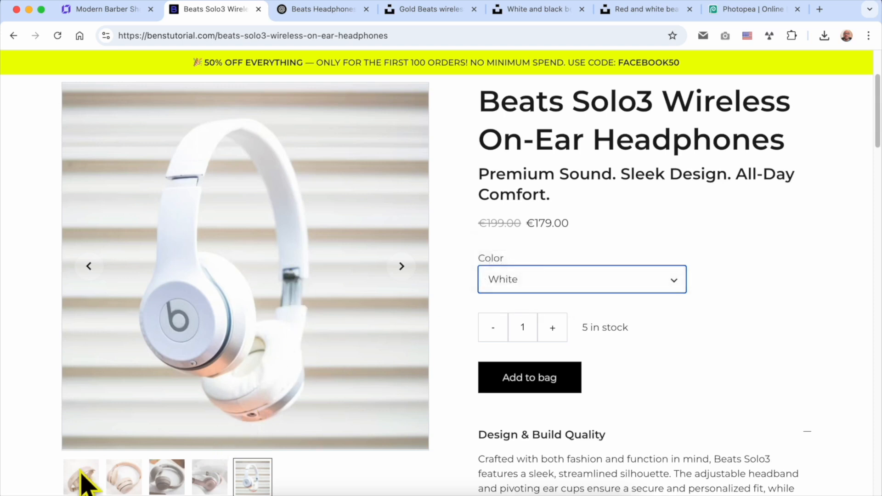
- Browse all the gallery images of the headphones, starting from the first thumbnail
left_click(88, 482)
left_click(402, 267)
left_click(402, 267)
left_click(402, 267)
left_click(402, 267)
left_click(402, 267)
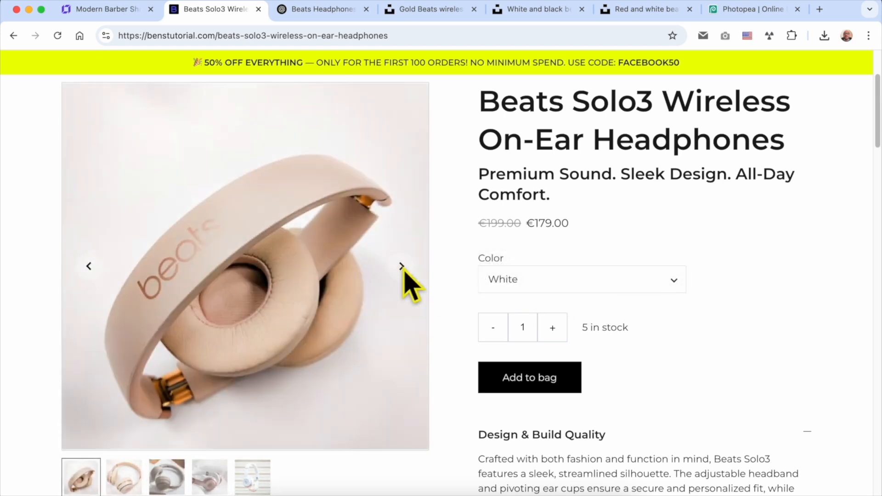
left_click(401, 267)
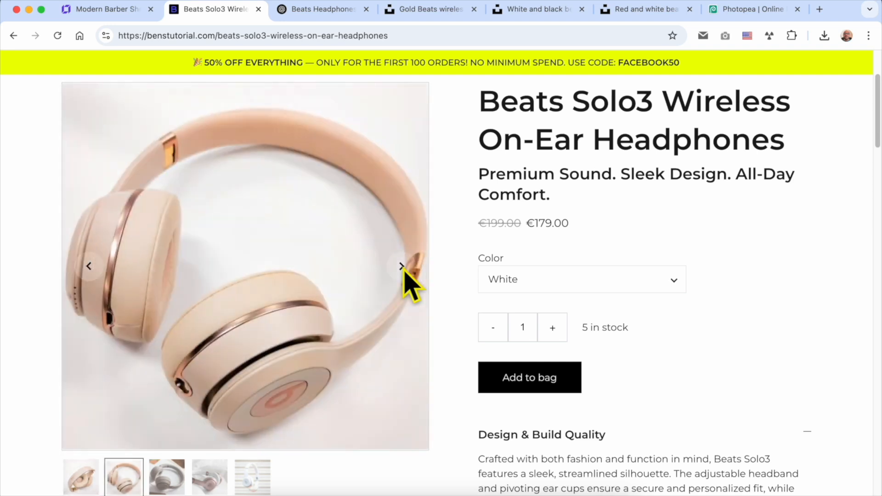
left_click(402, 267)
left_click(401, 268)
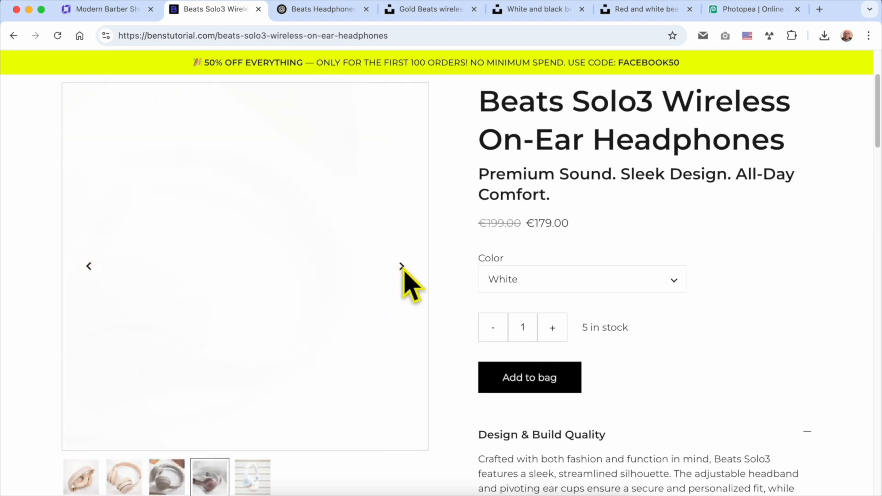
left_click(402, 268)
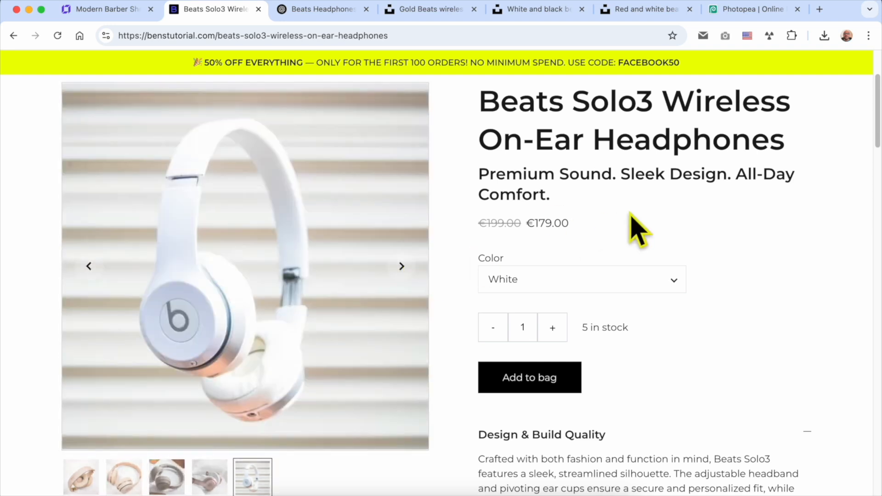
- Compare the stock availability of the White, Rose Gold and Satin Gold variants, ending on Satin Gold
scroll(640, 247, "down", 3)
left_click(557, 150)
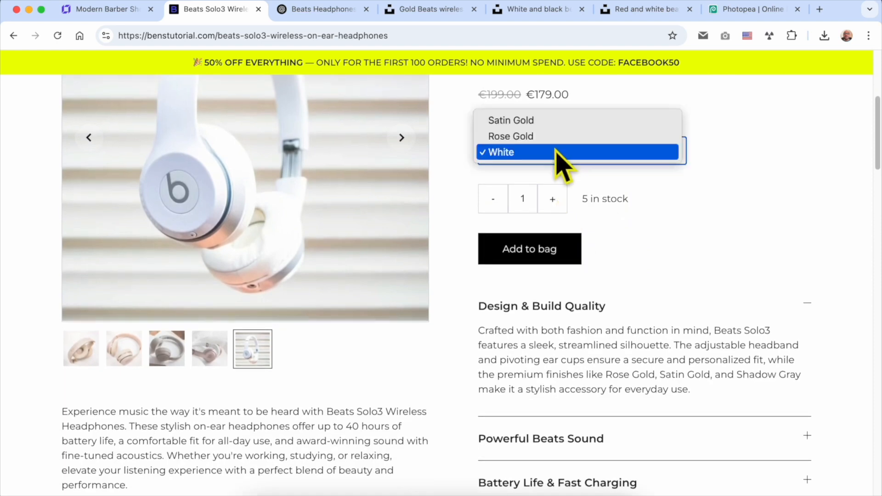
left_click(557, 153)
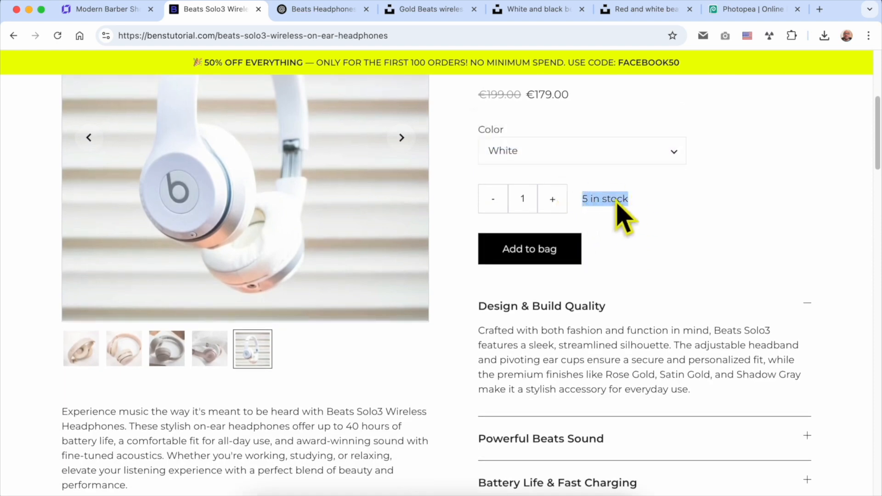
left_click(571, 159)
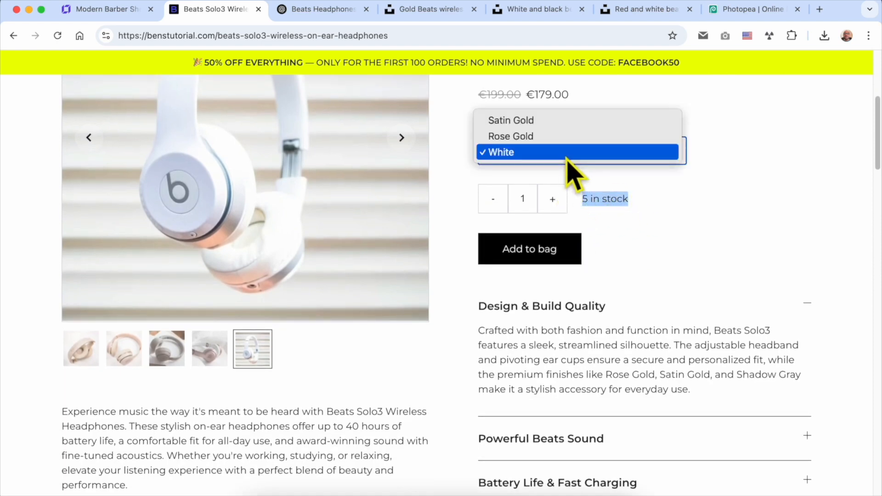
left_click(539, 137)
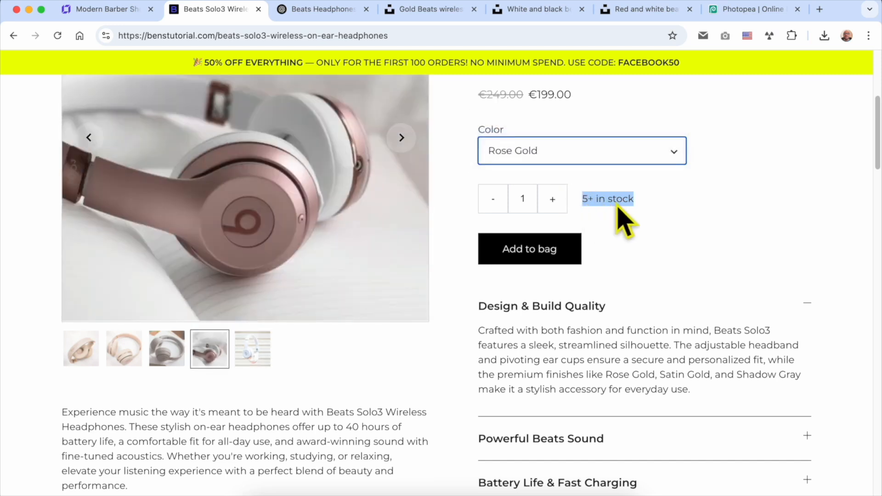
left_click(545, 155)
left_click(682, 207)
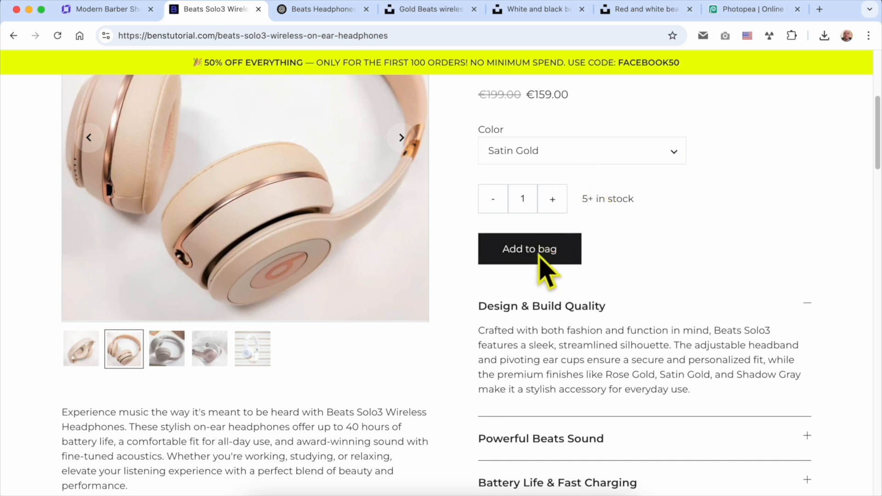
- Check the Design & Build Quality, Powerful Beats Sound and Battery Life & Fast Charging sections by expanding and collapsing them
scroll(683, 276, "down", 3)
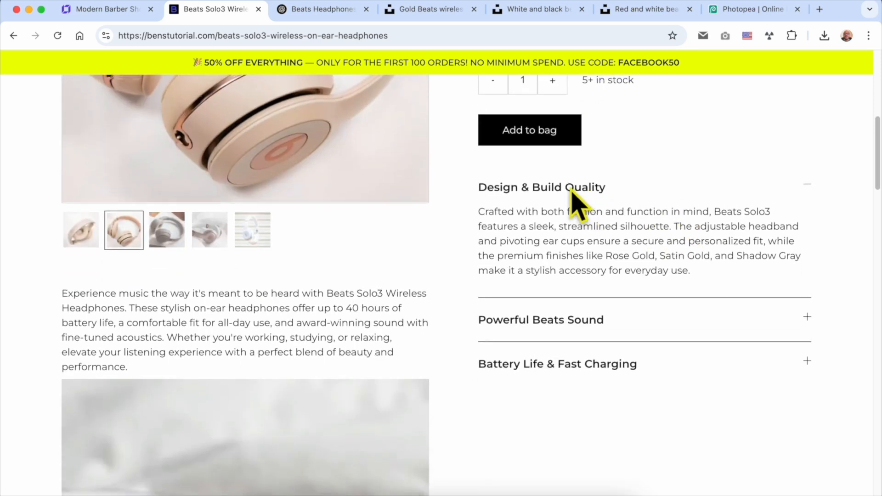
left_click(592, 194)
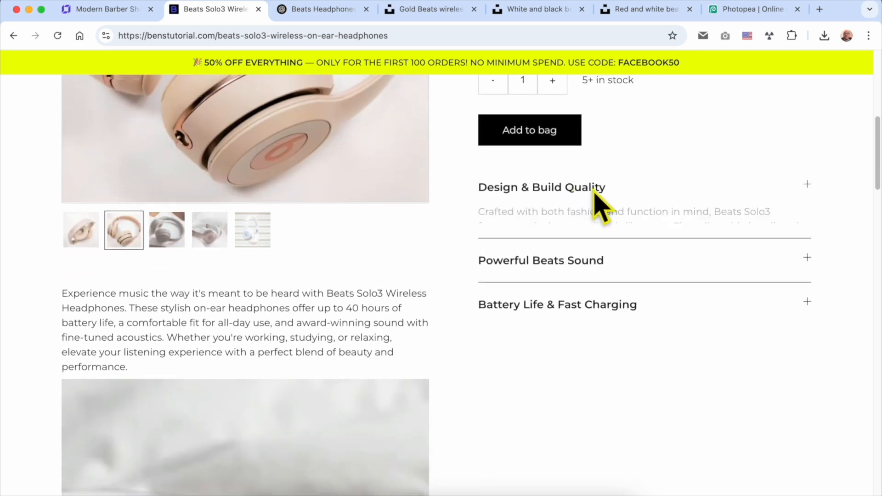
left_click(587, 235)
scroll(597, 299, "up", 1)
left_click(583, 394)
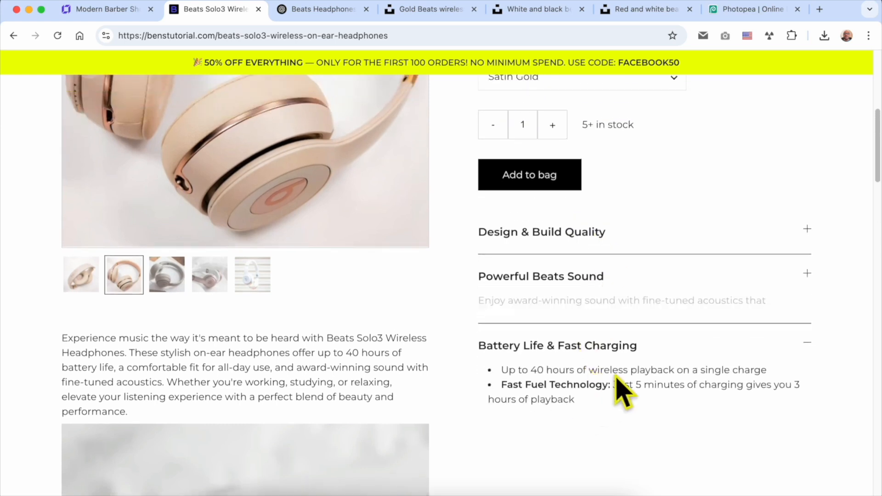
left_click(592, 219)
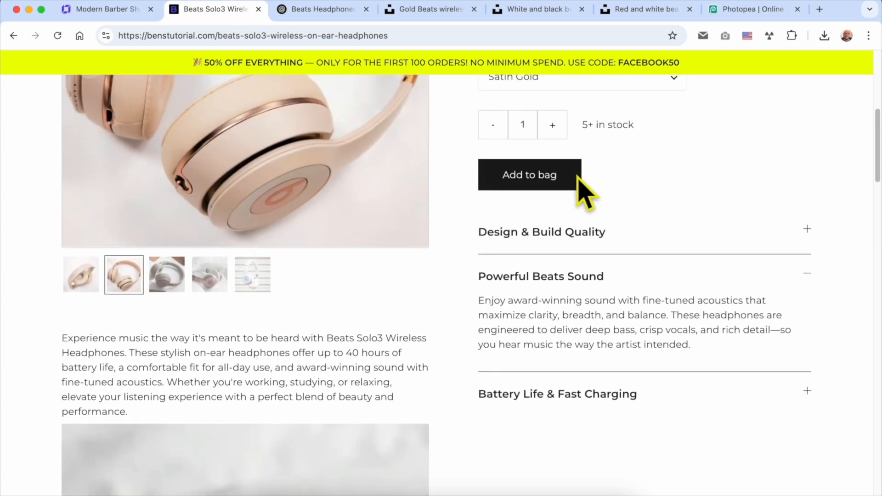
- Add one Satin Gold pair of headphones to the shopping bag and close the bag view
left_click(580, 182)
left_click(864, 63)
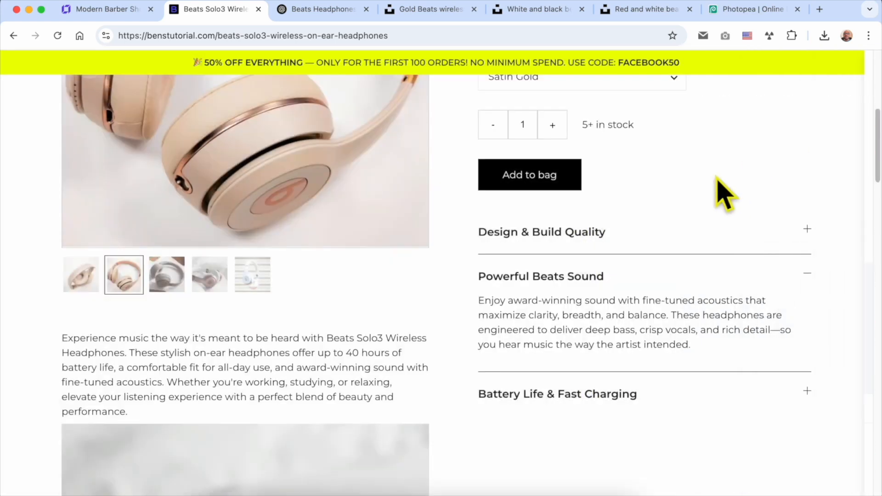
- Return to the product gallery and flip through its images with Satin Gold selected
scroll(590, 246, "up", 4)
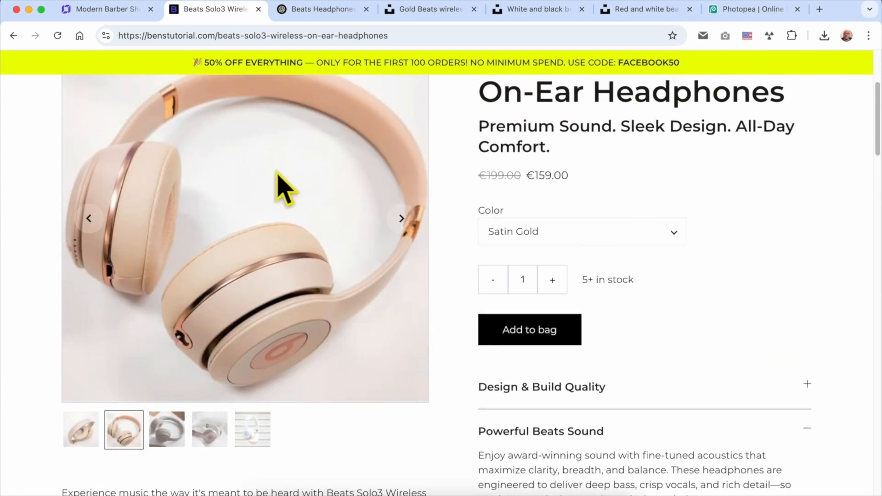
scroll(415, 331, "up", 2)
scroll(404, 299, "down", 1)
left_click(402, 256)
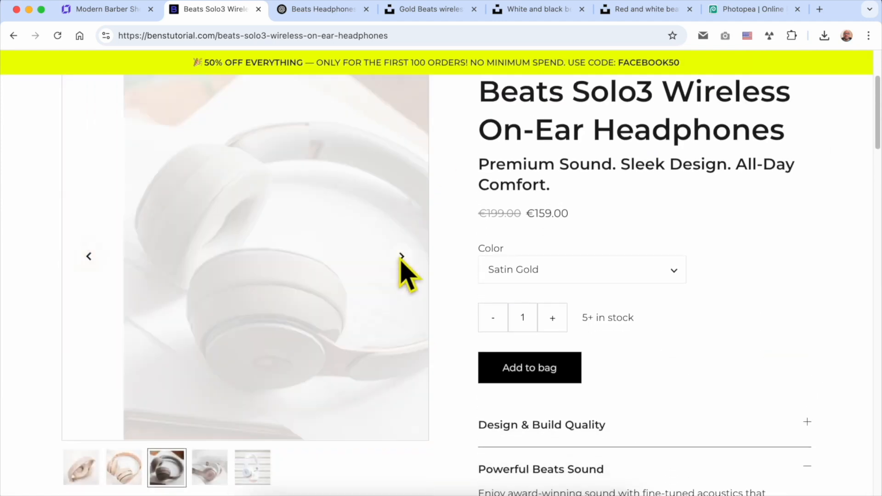
left_click(401, 256)
left_click(401, 256)
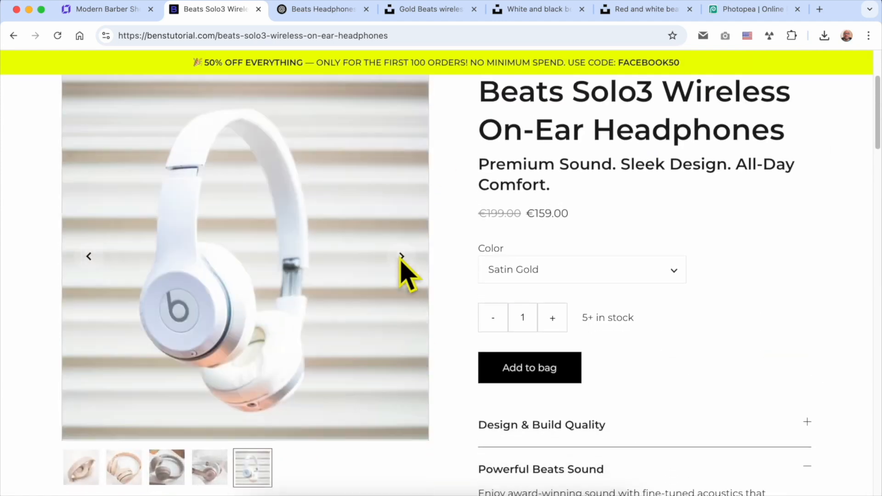
scroll(400, 266, "up", 1)
left_click(402, 272)
left_click(402, 273)
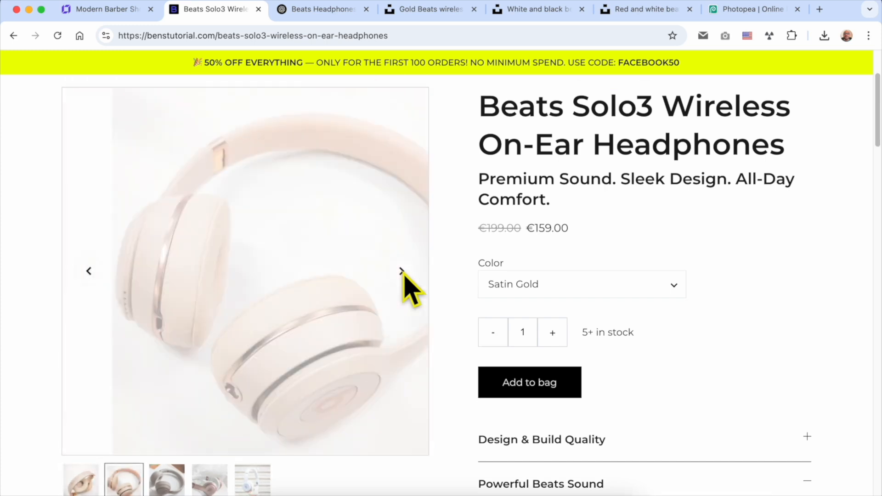
left_click(402, 273)
- Open the gray headphones image in the enlarged view and cycle through all the product photos
left_click(264, 246)
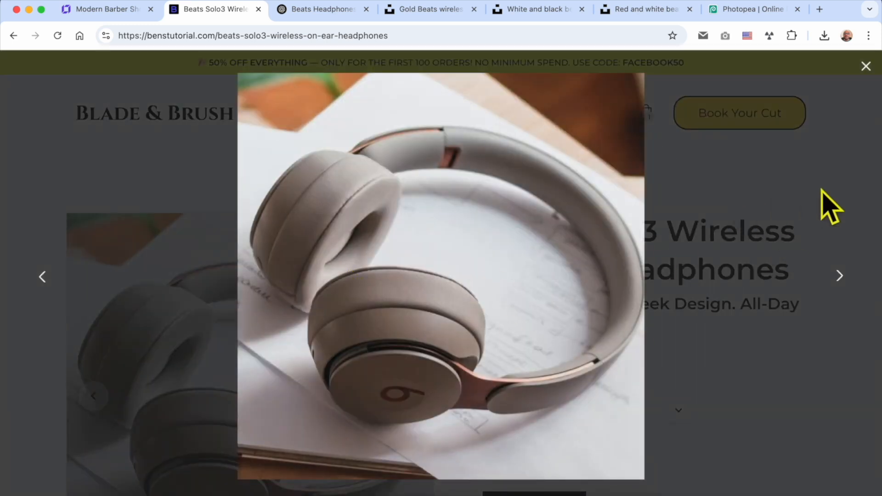
left_click(835, 281)
left_click(834, 282)
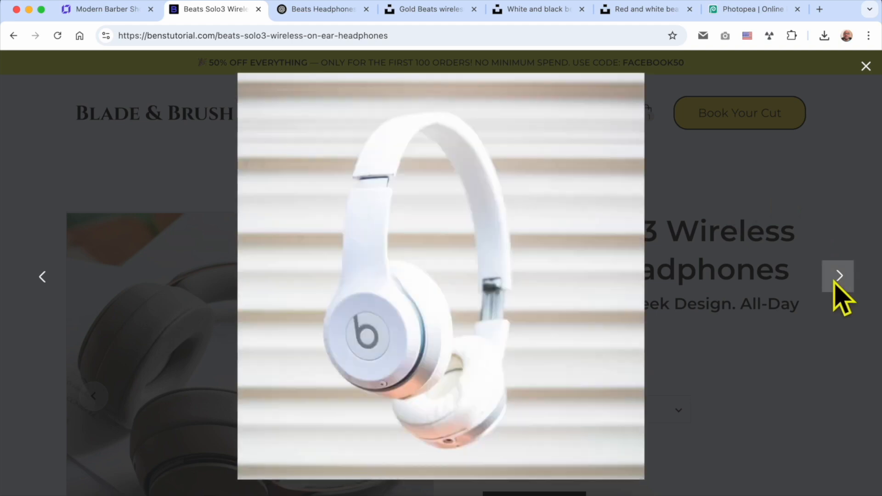
left_click(834, 282)
left_click(838, 280)
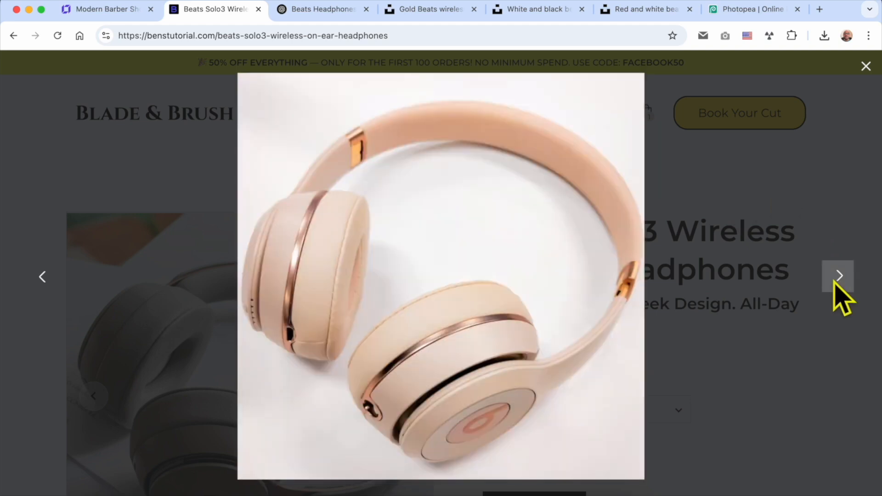
left_click(834, 281)
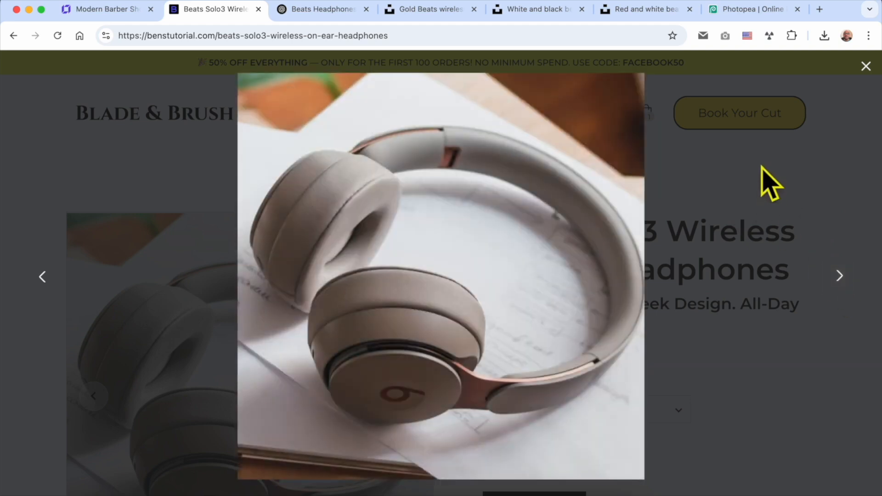
- Close the enlarged photo and examine the product description, from its opening paragraph and image through the additional info sections to the embedded YouTube video
left_click(859, 65)
scroll(454, 306, "down", 10)
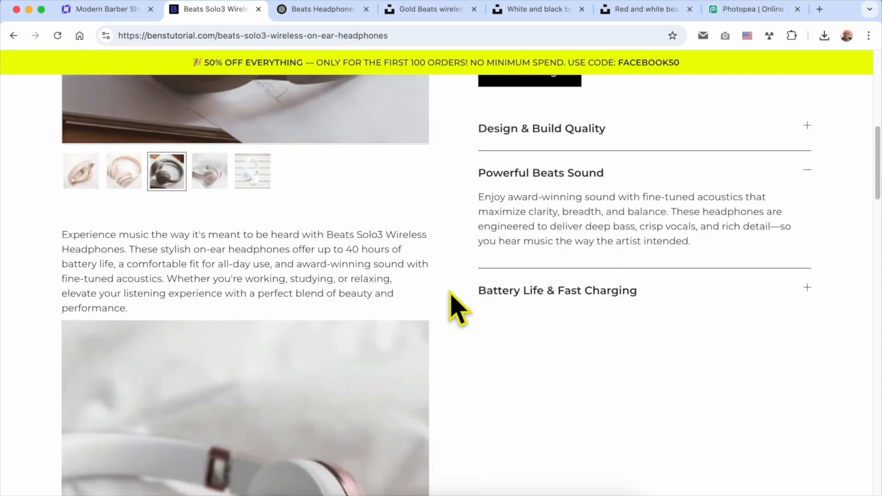
scroll(248, 184, "down", 3)
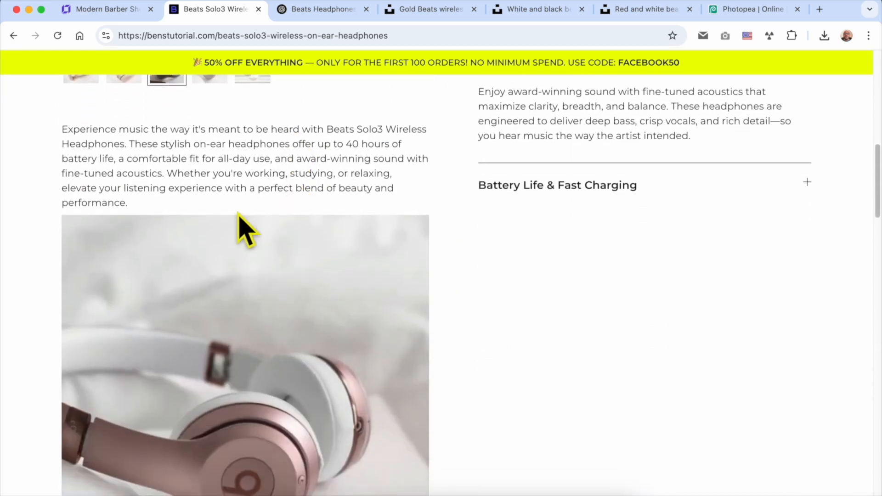
triple_click(188, 163)
triple_click(212, 157)
scroll(270, 240, "down", 2)
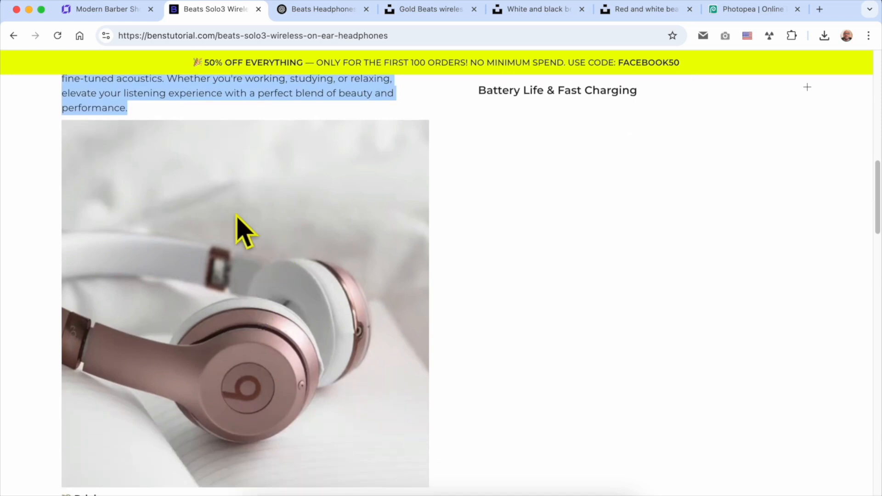
scroll(244, 230, "down", 12)
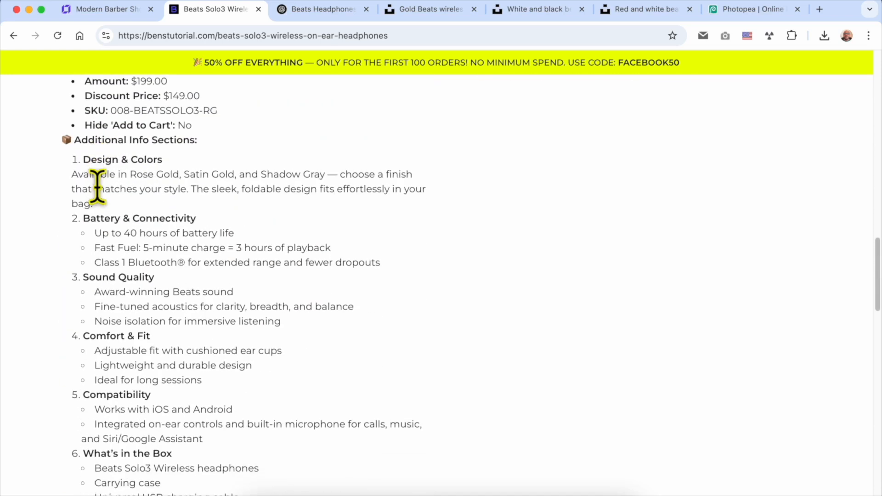
scroll(98, 187, "down", 9)
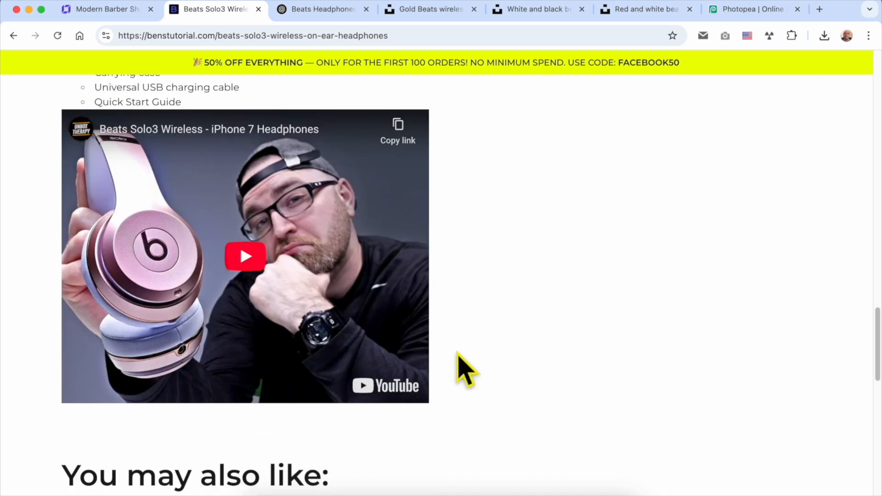
- Check the "You may also like" products, view their second page, and return to the product's title and purchase options
scroll(674, 322, "down", 8)
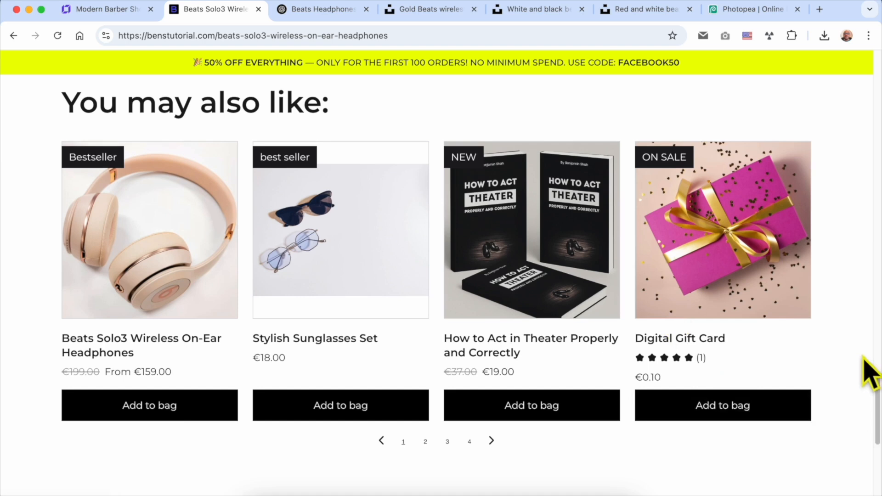
triple_click(195, 118)
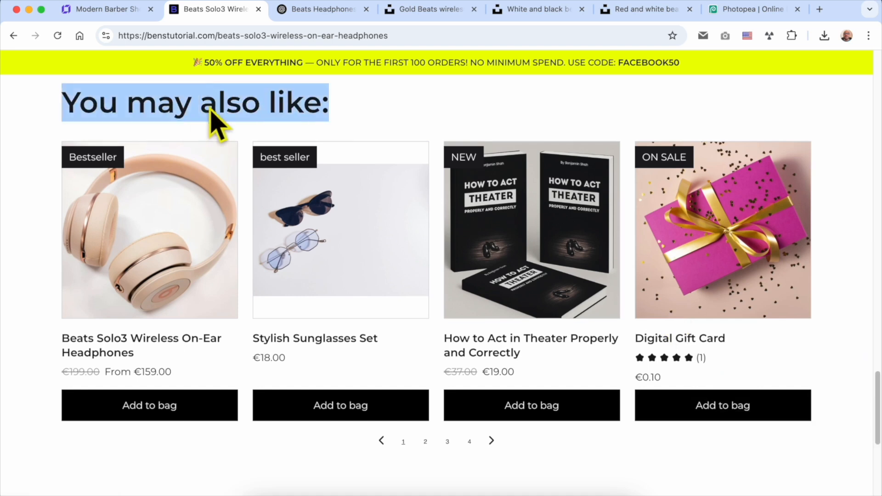
left_click(381, 440)
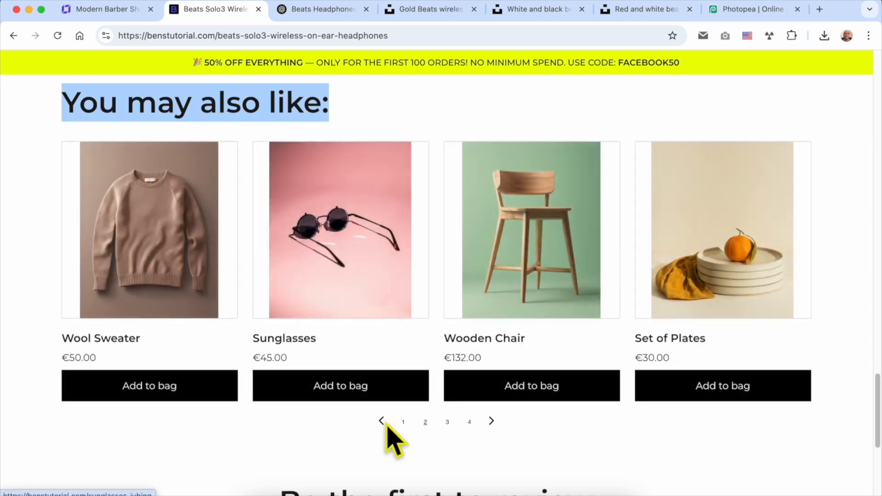
scroll(827, 346, "up", 10)
scroll(828, 347, "up", 10)
scroll(828, 346, "down", 3)
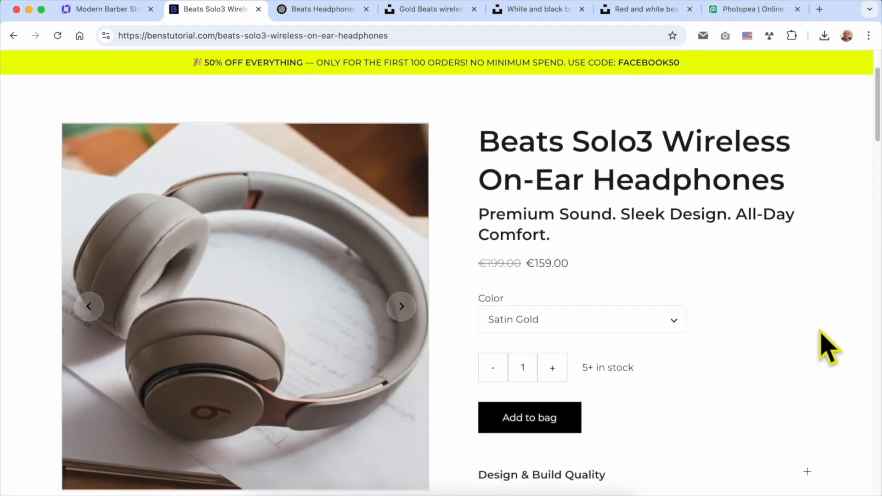